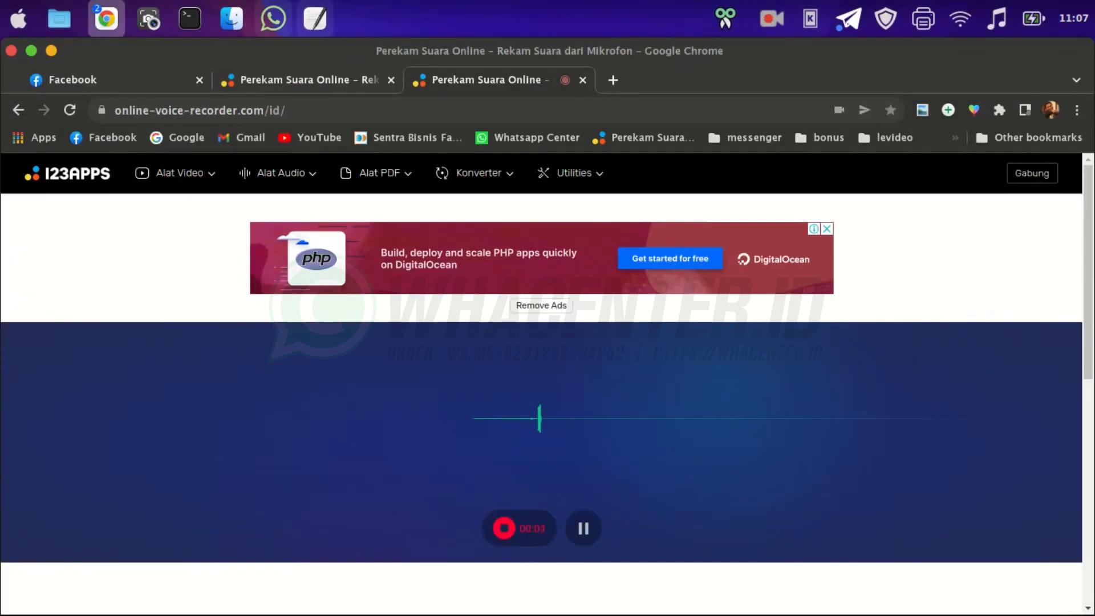
# Bring the Chrome window with the New Tab page to the front while the recorder keeps running
pyautogui.moveTo(106, 19)
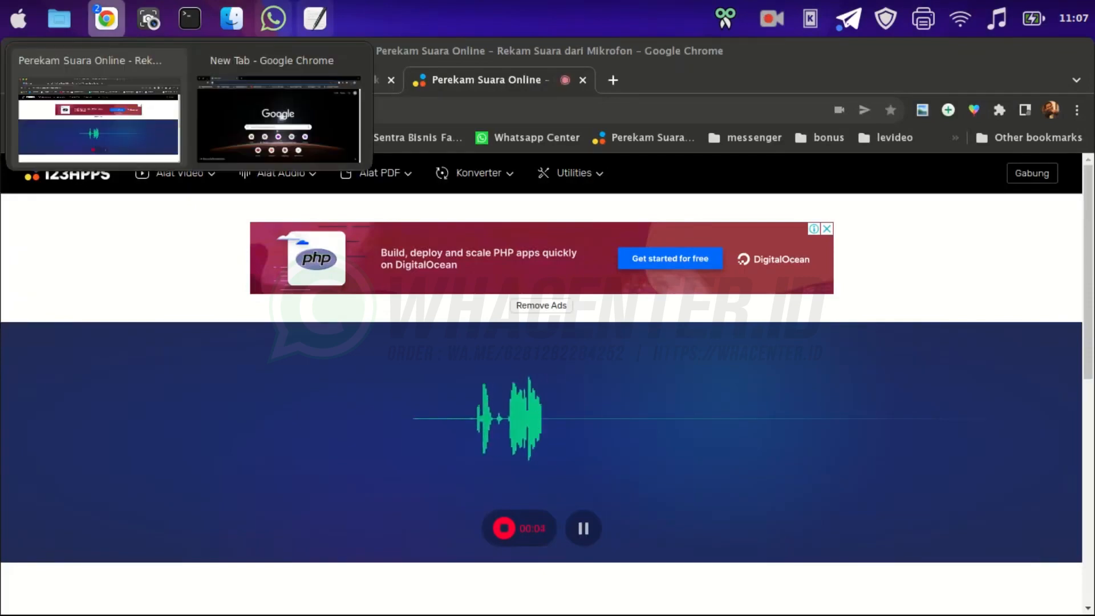
pyautogui.click(279, 119)
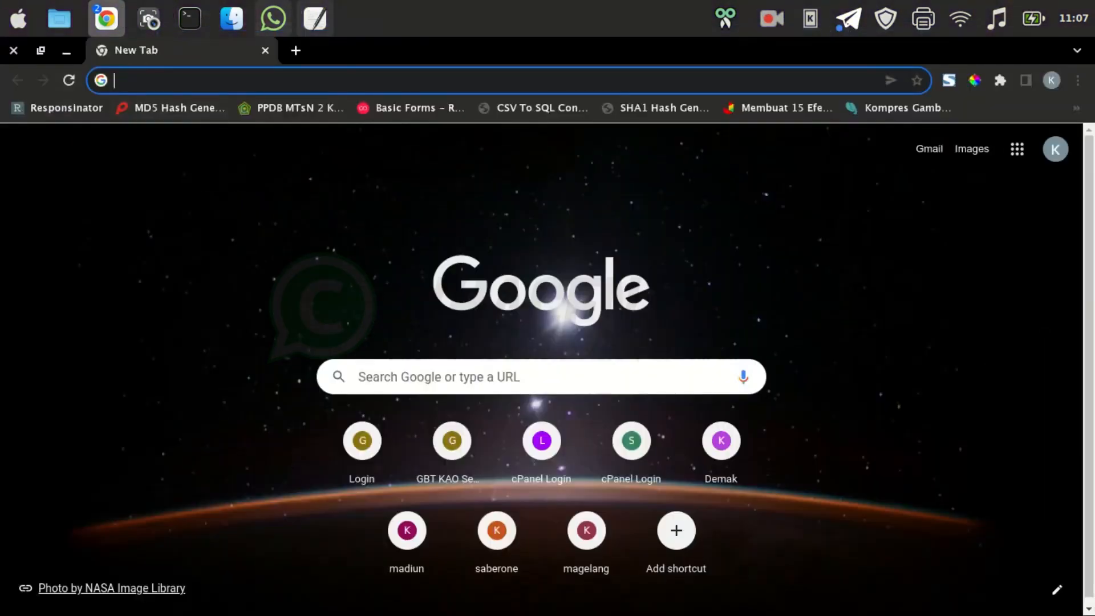
# Search Google for 'pabbly' and open the 'Pabbly - Online Marketing & Sales Software' result
pyautogui.write('pabbbly')
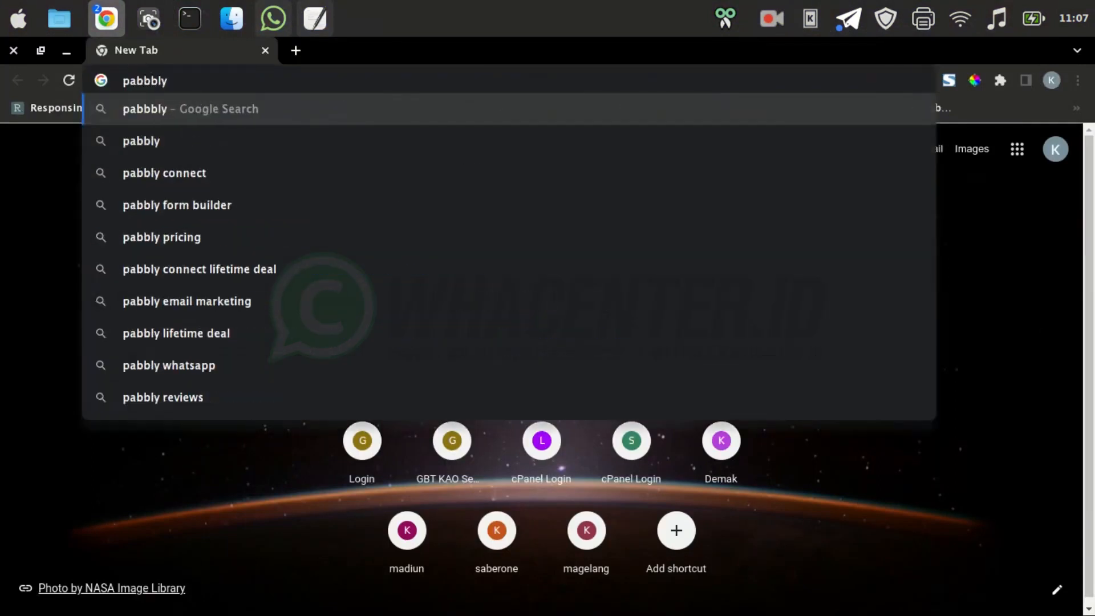
pyautogui.press('Down')
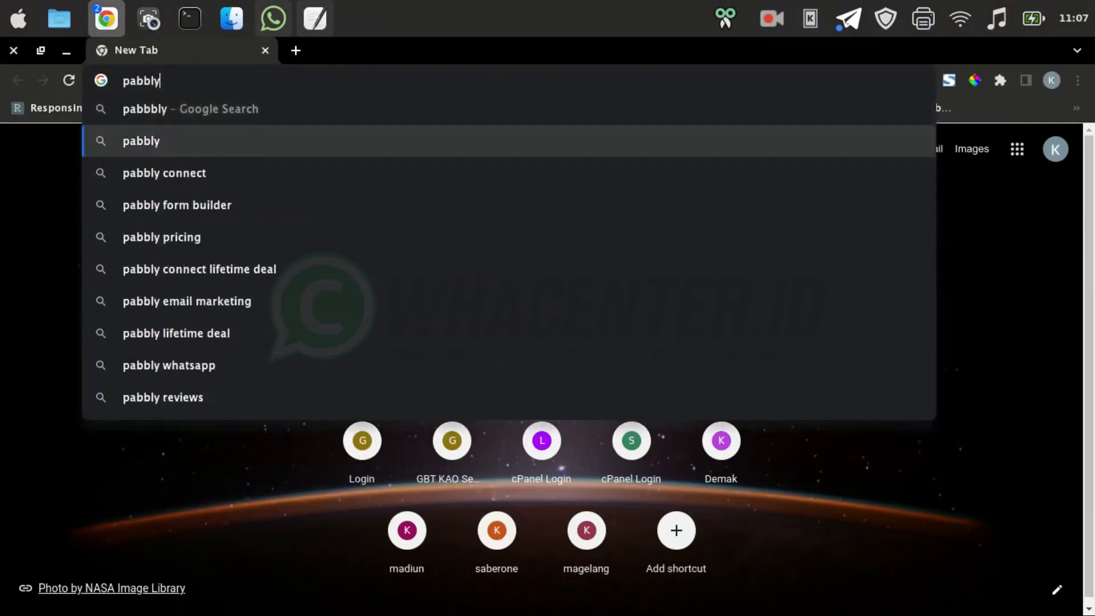
pyautogui.press('Return')
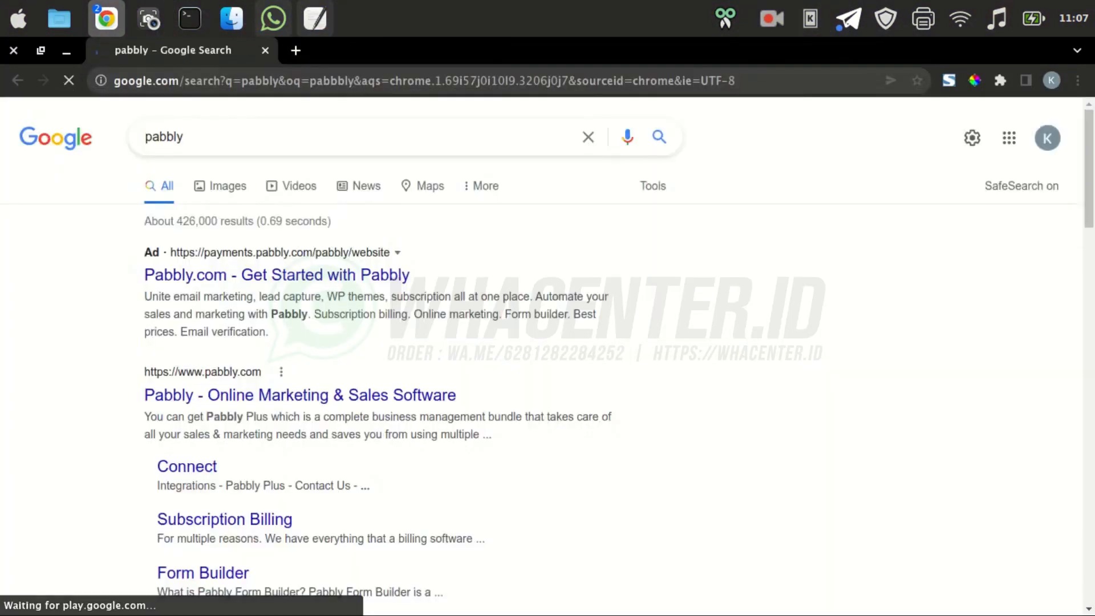
pyautogui.click(300, 395)
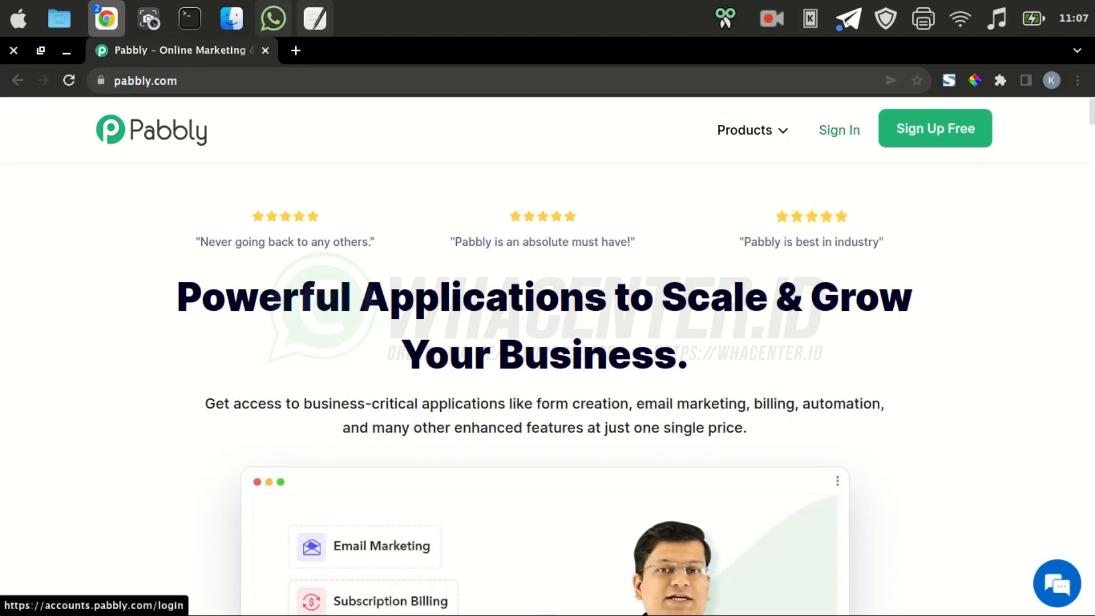
# Sign in to Pabbly with a Google account and launch Pabbly Connect via Access Now
pyautogui.click(838, 130)
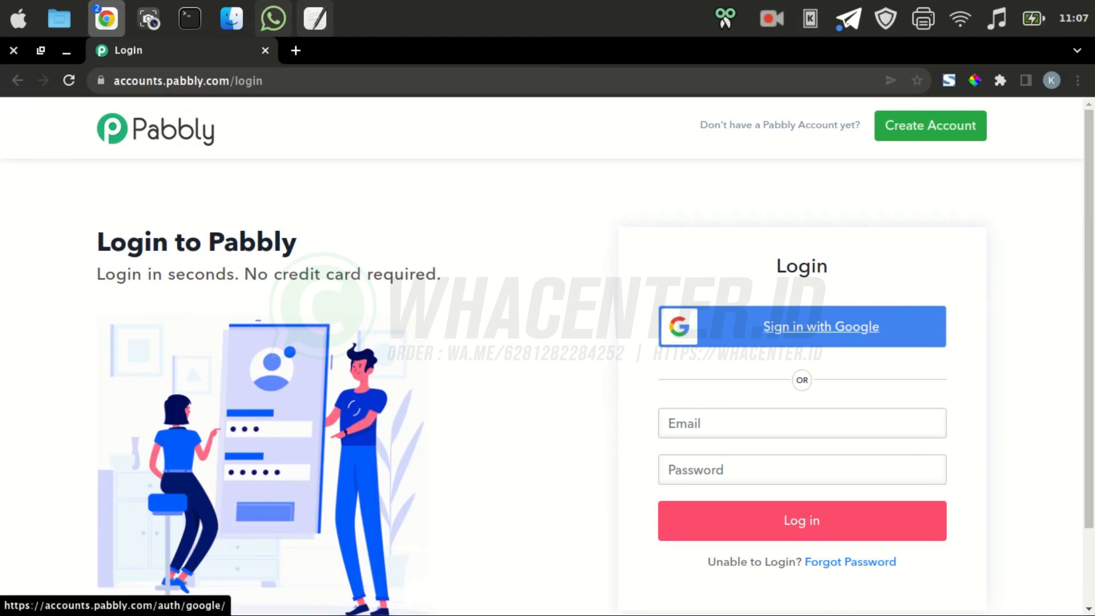
pyautogui.click(821, 326)
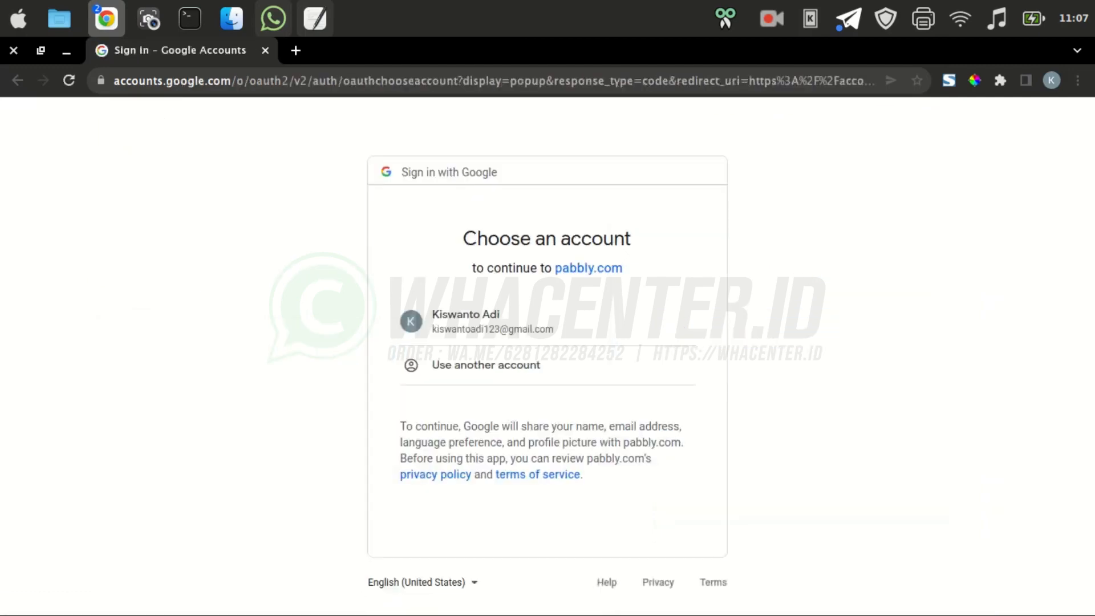
pyautogui.click(491, 322)
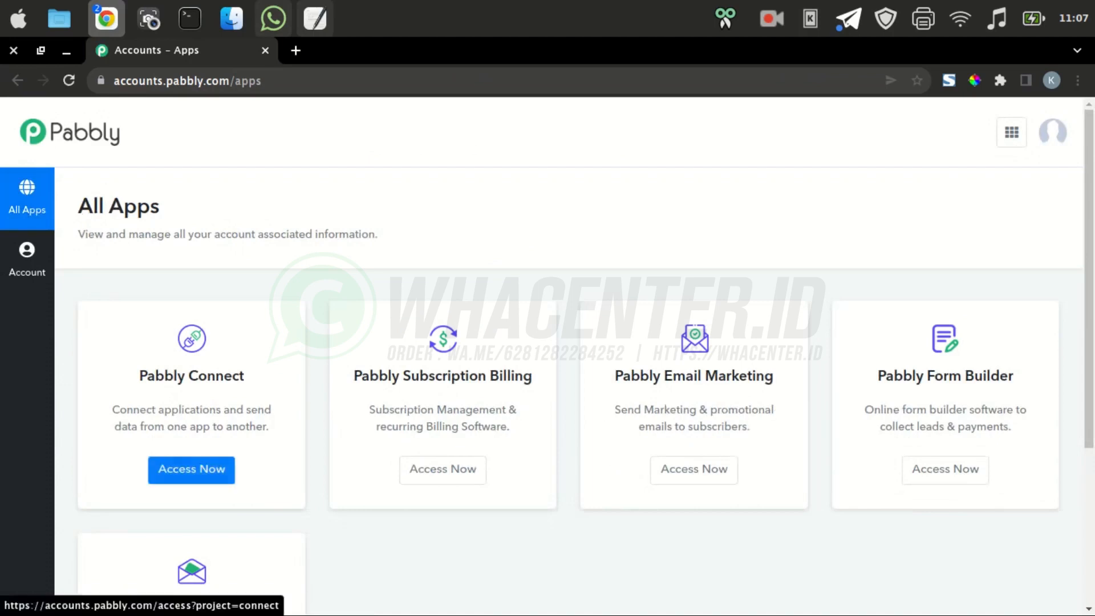
pyautogui.click(191, 469)
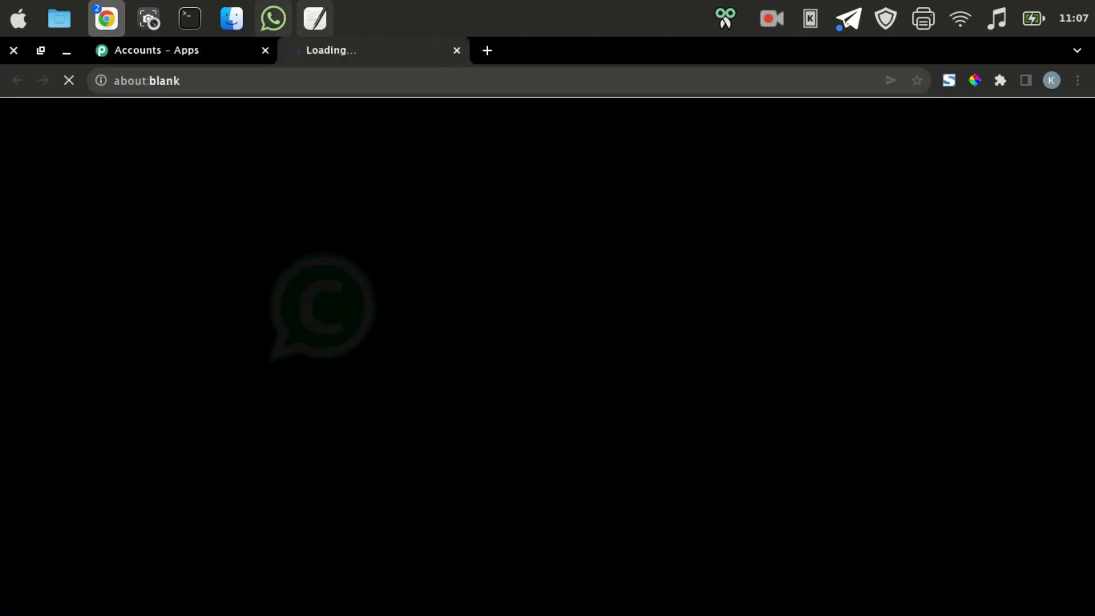
# In a new tab, go to Google Drive and create a new Google Sheets spreadsheet from the New menu
pyautogui.hotkey('ctrl', 't')
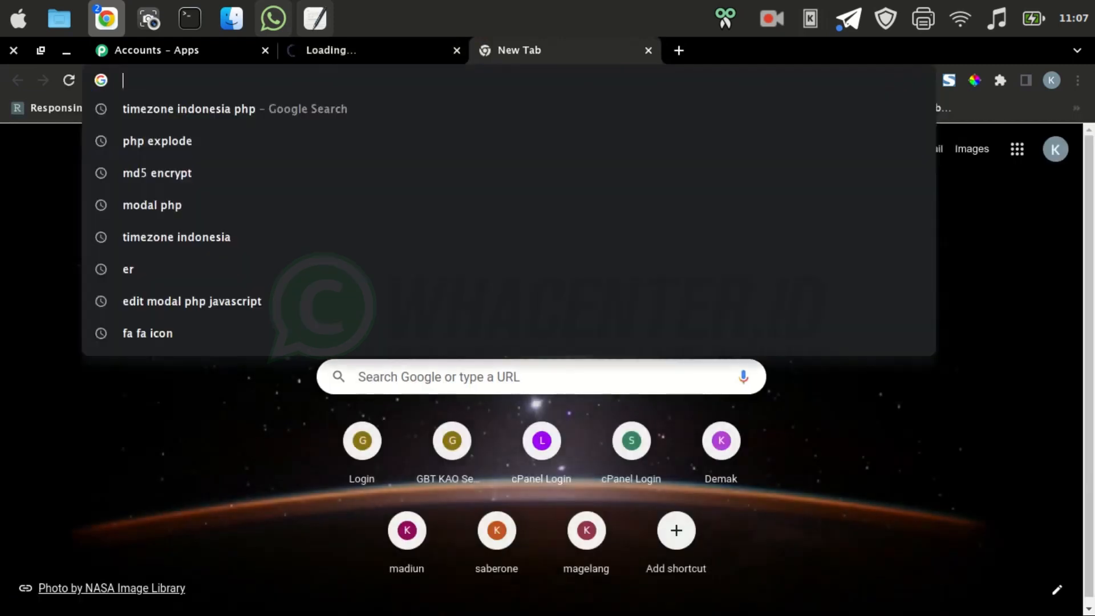
pyautogui.write('drive.google.com')
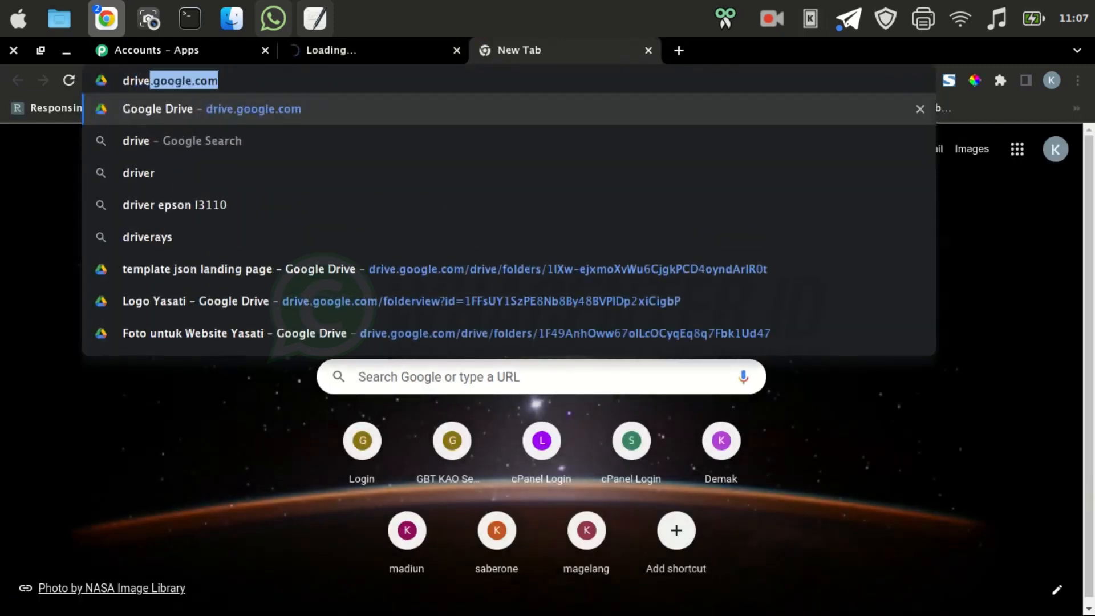
pyautogui.press('Return')
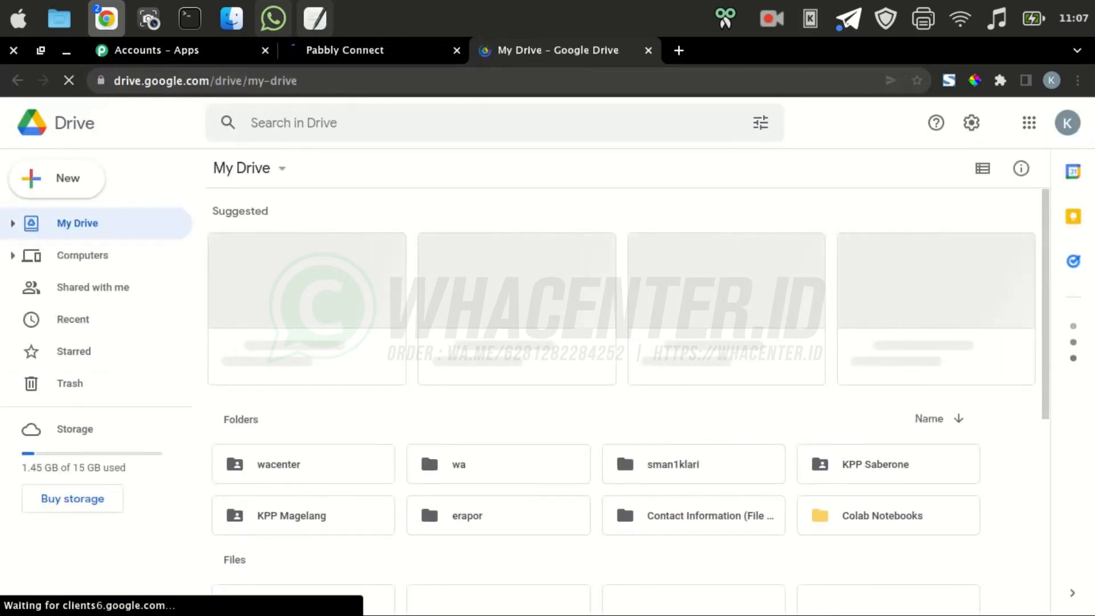
pyautogui.click(57, 178)
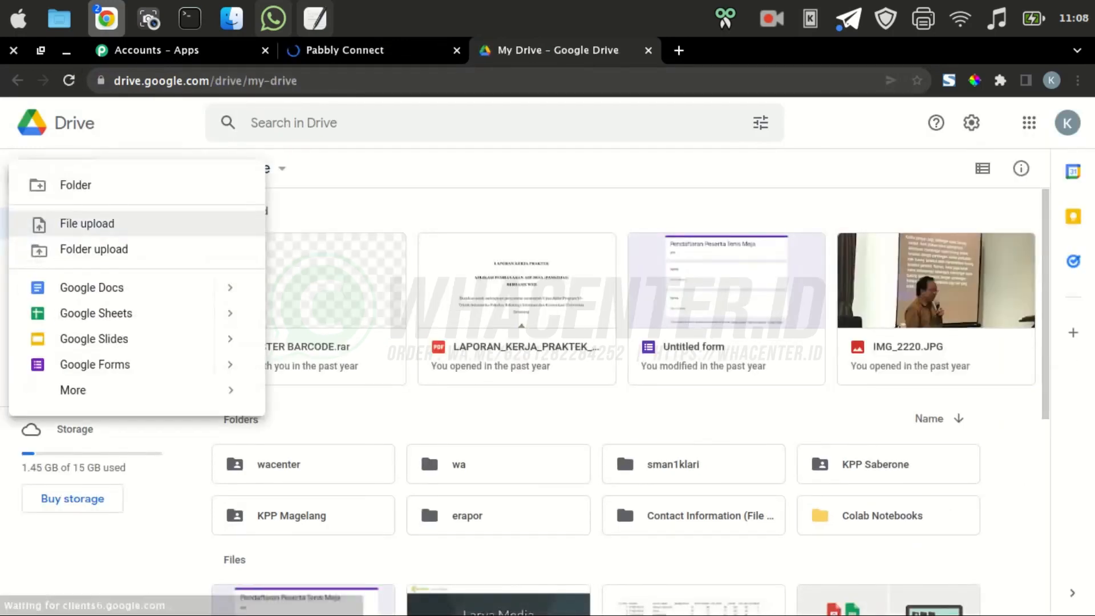
pyautogui.click(95, 313)
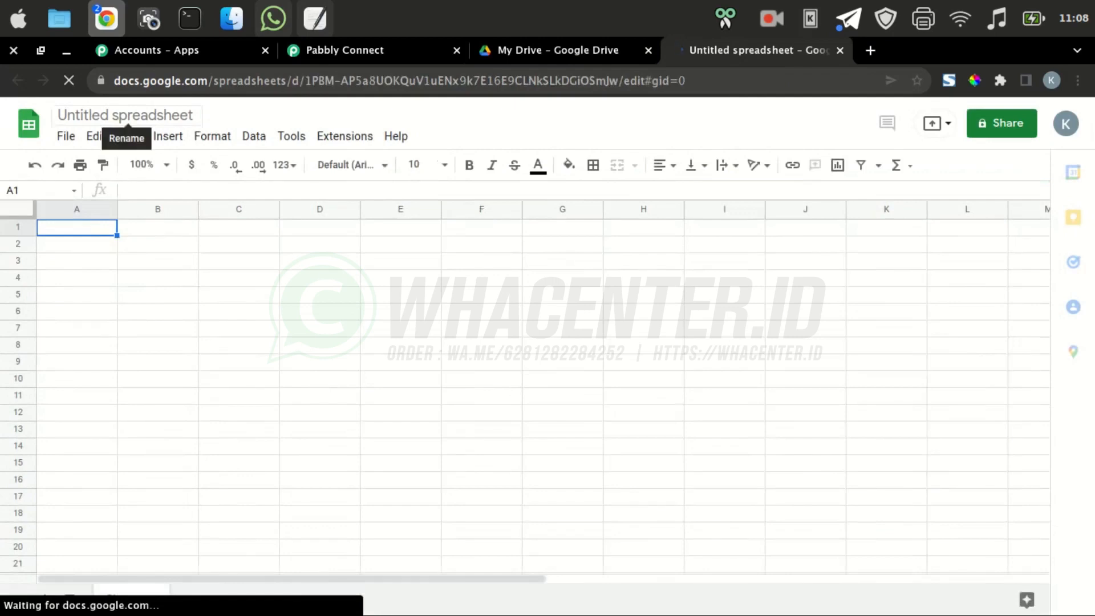
# Retitle 'Untitled spreadsheet' as 'kirimwa', dismissing the people chips announcement midway
pyautogui.click(140, 115)
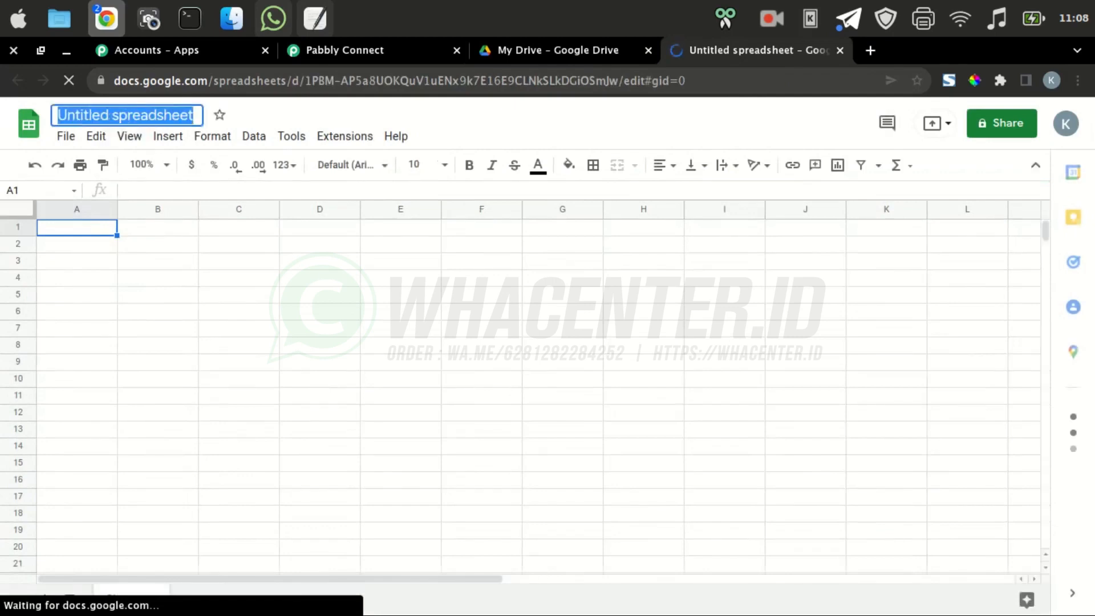
pyautogui.write('kiri')
pyautogui.press('Return')
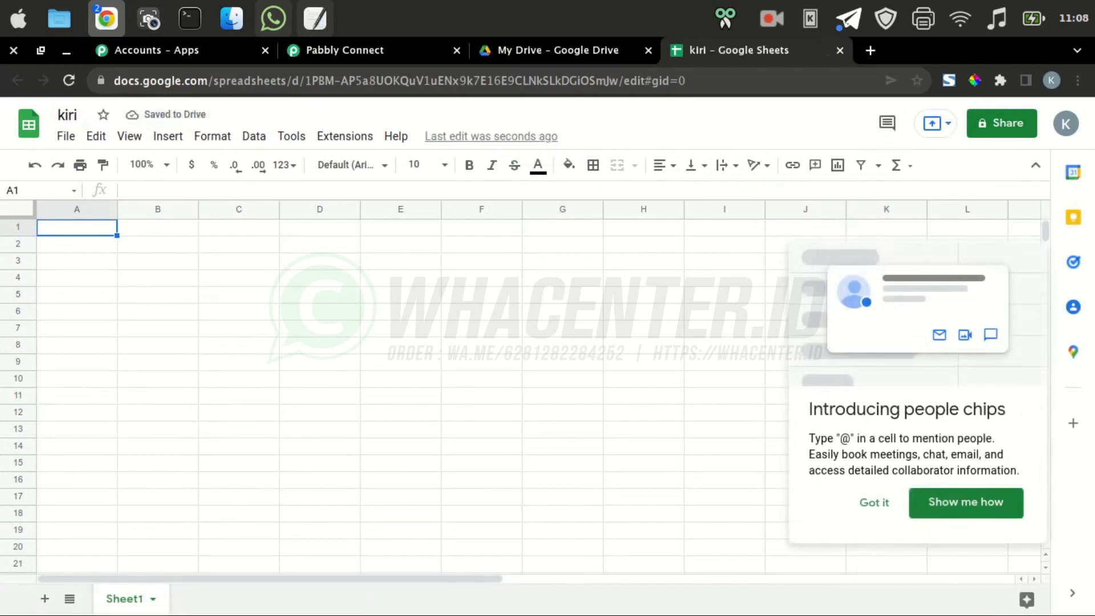
pyautogui.click(77, 228)
pyautogui.click(76, 115)
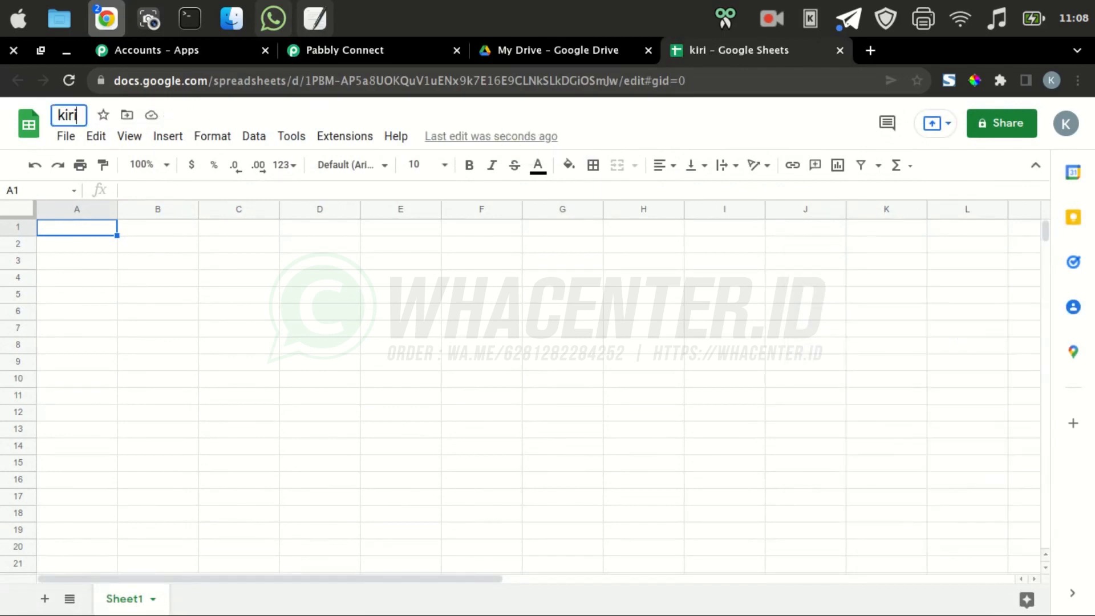
pyautogui.write('mwa')
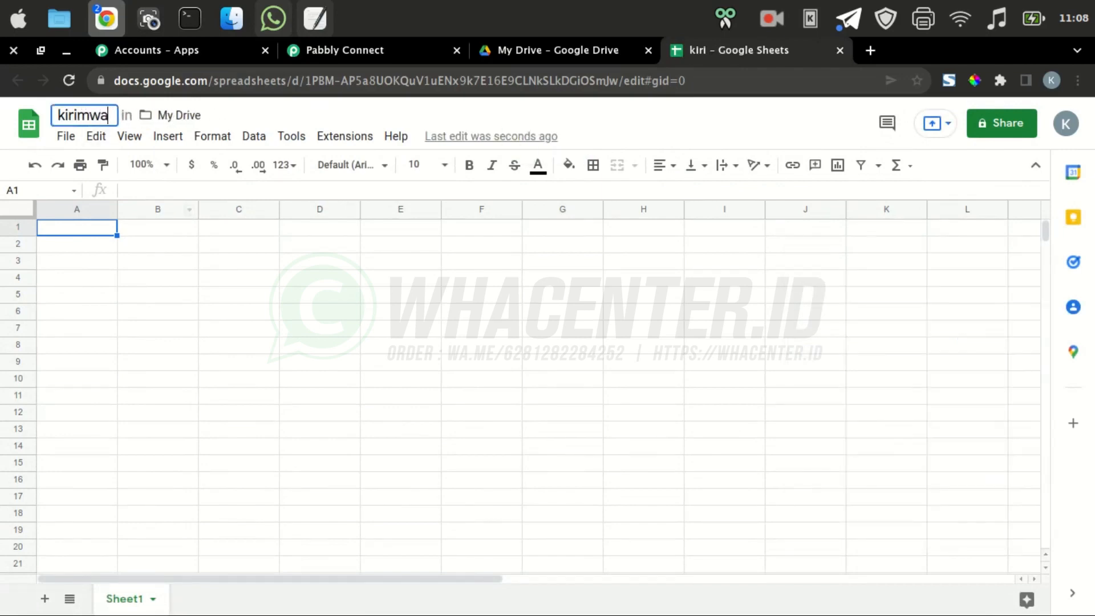
pyautogui.click(239, 345)
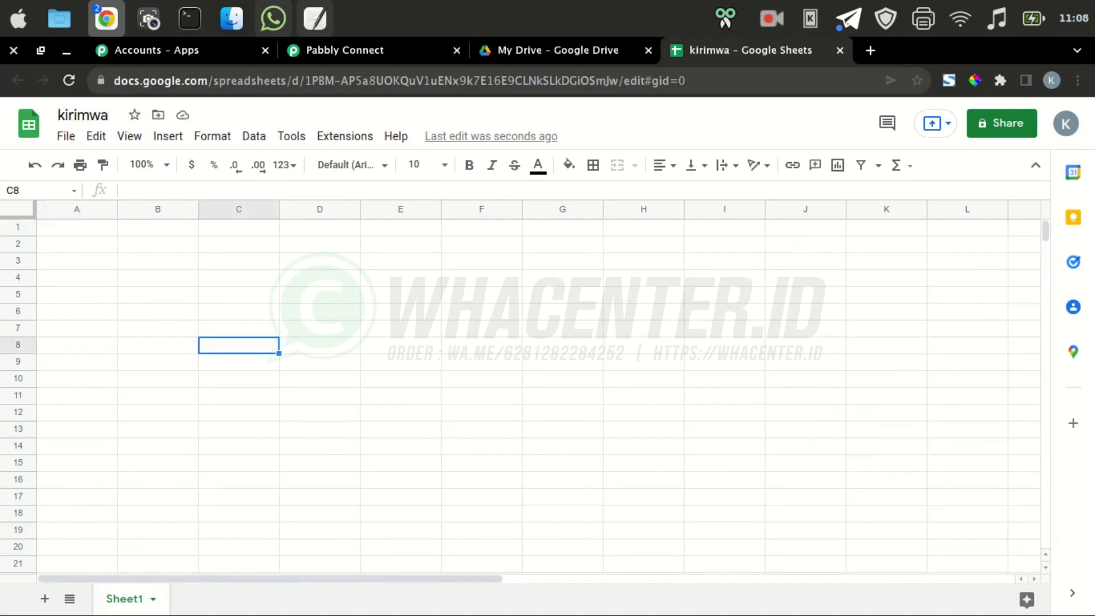
# Close the Getting Started video popup on the Pabbly Connect dashboard
pyautogui.click(344, 50)
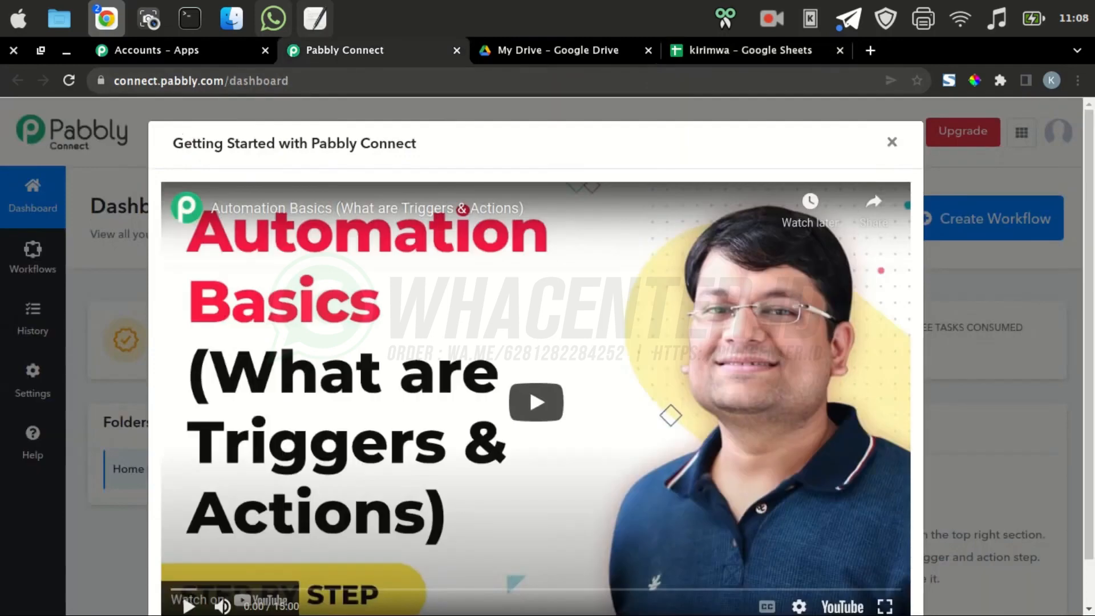
pyautogui.click(892, 142)
pyautogui.scroll(-3, 458, 536)
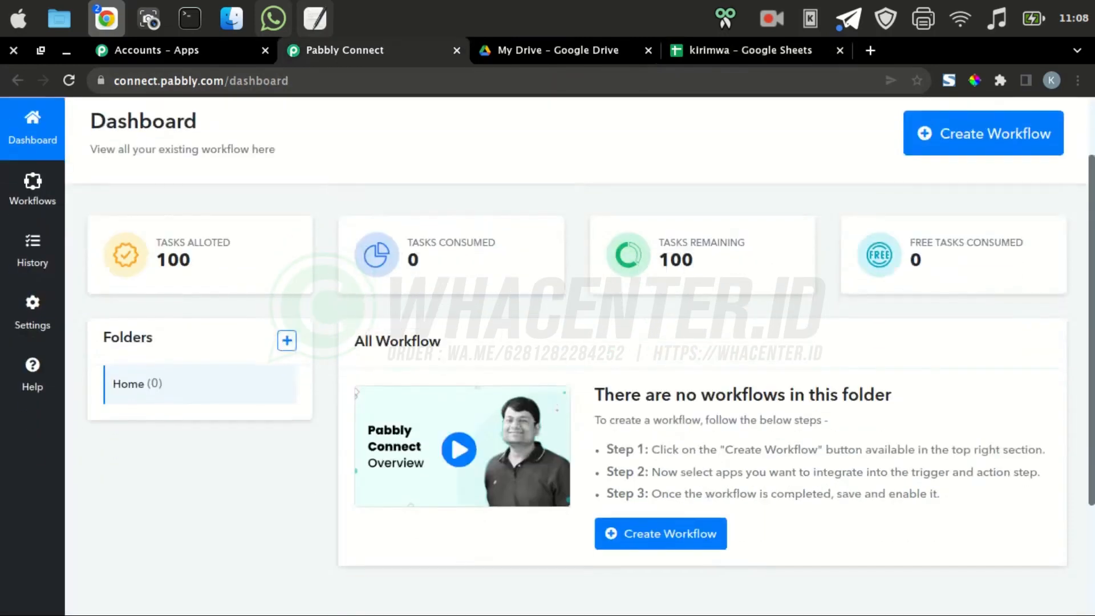
pyautogui.scroll(3, 461, 465)
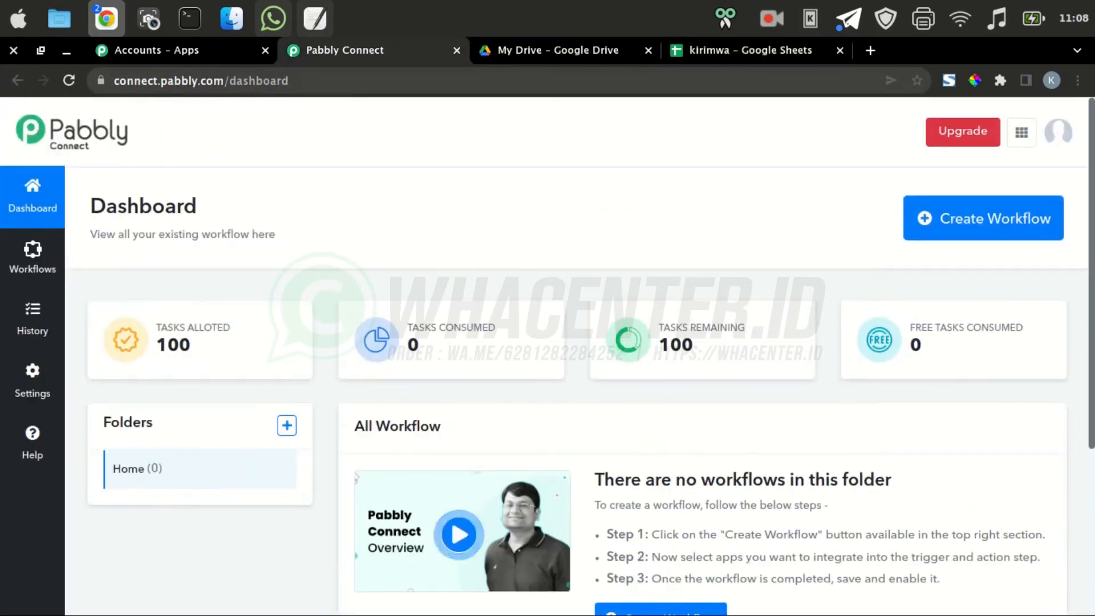
# Reselect cell A1 in the kirimwa sheet, then return to Pabbly Connect and open a new tab
pyautogui.click(750, 50)
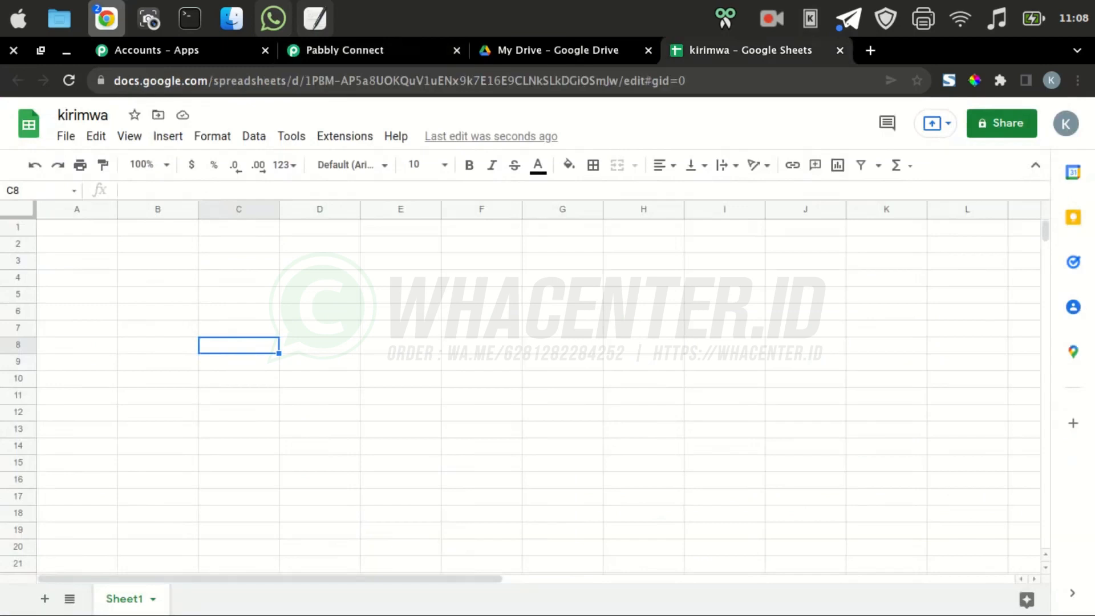
pyautogui.click(77, 227)
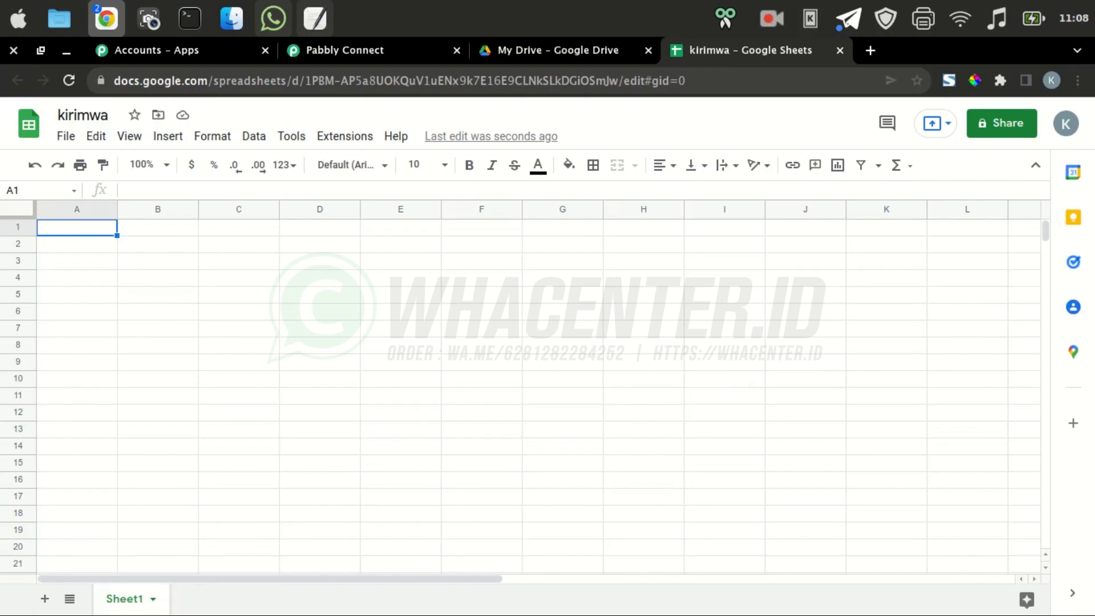
pyautogui.click(365, 51)
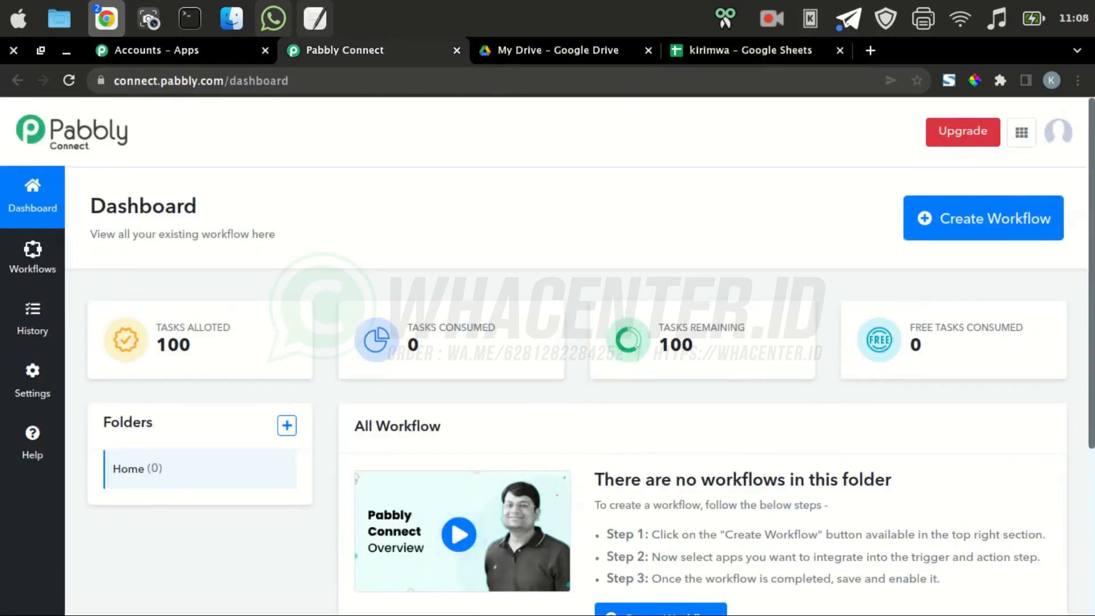
pyautogui.hotkey('ctrl', 't')
# Open app.whacenter.com and copy the whacenter.com domain from the address bar
pyautogui.write('a')
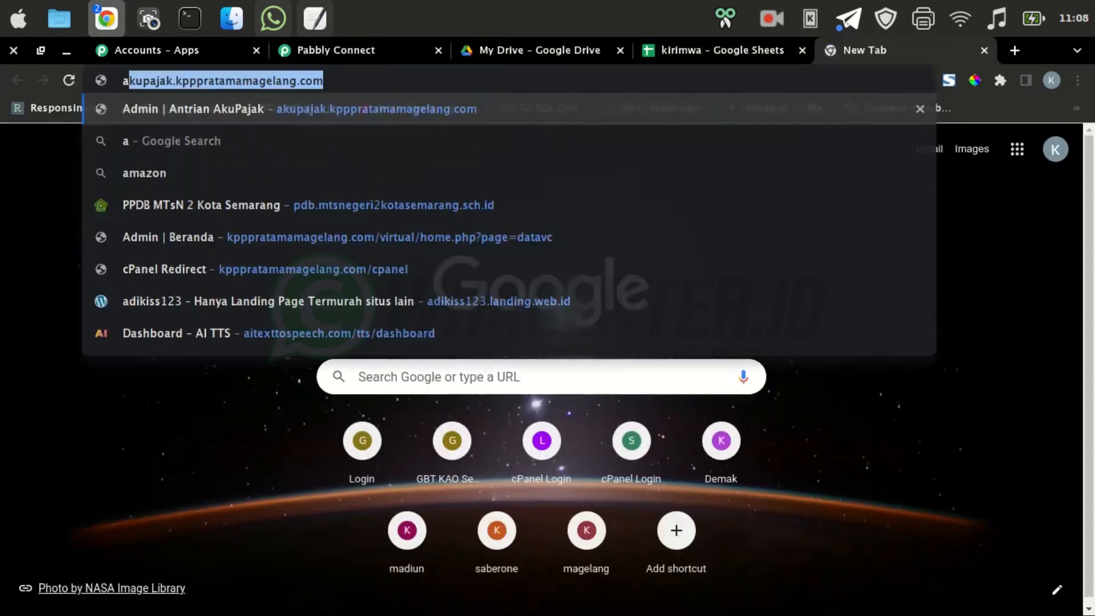
pyautogui.write('pp.wha')
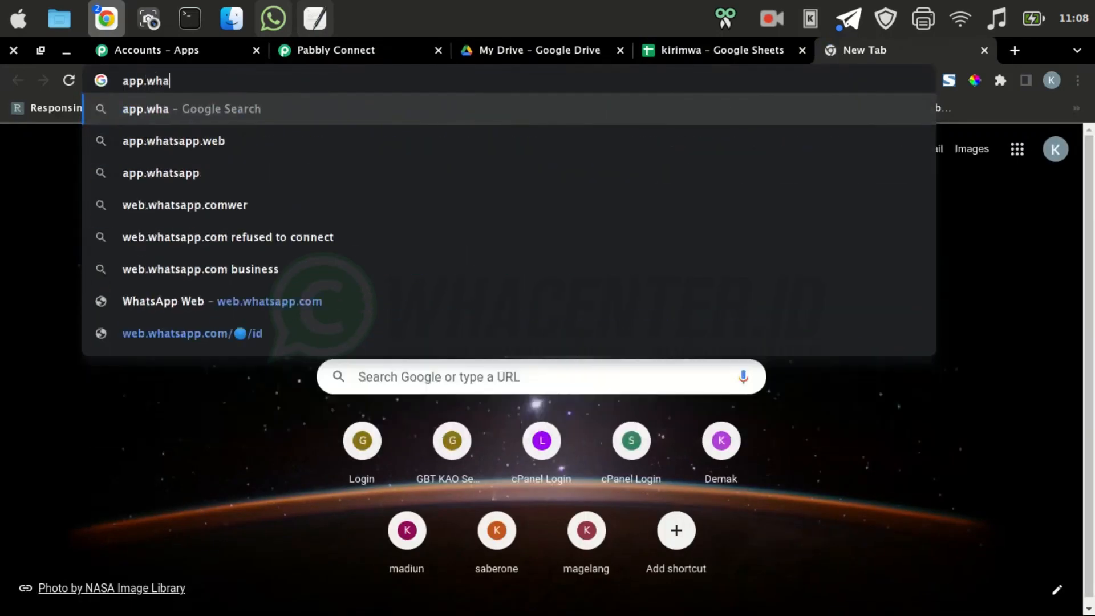
pyautogui.write('center')
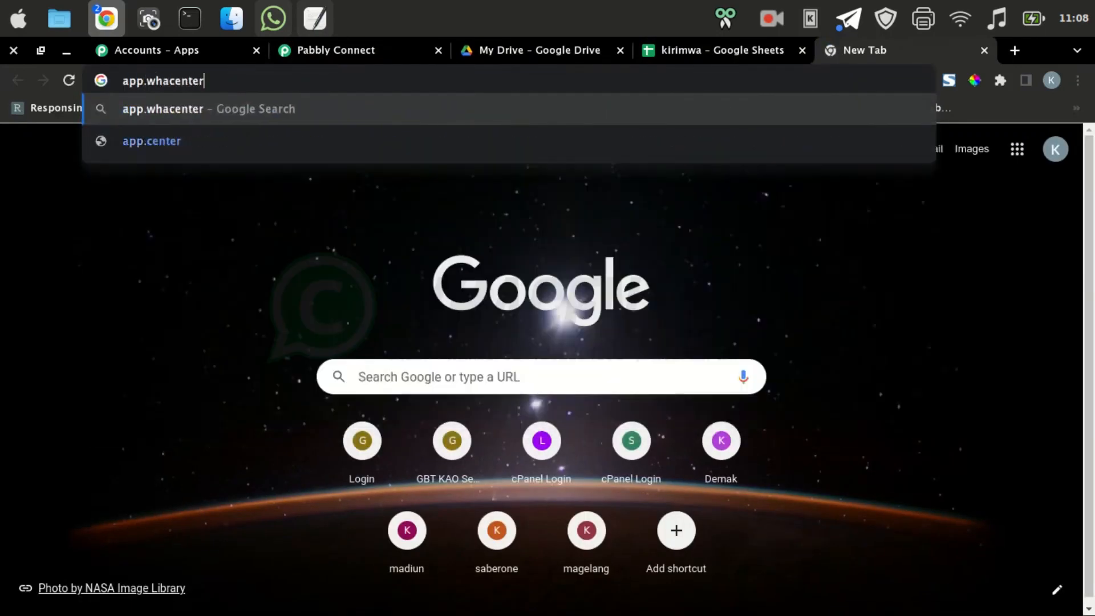
pyautogui.write('.com')
pyautogui.press('Return')
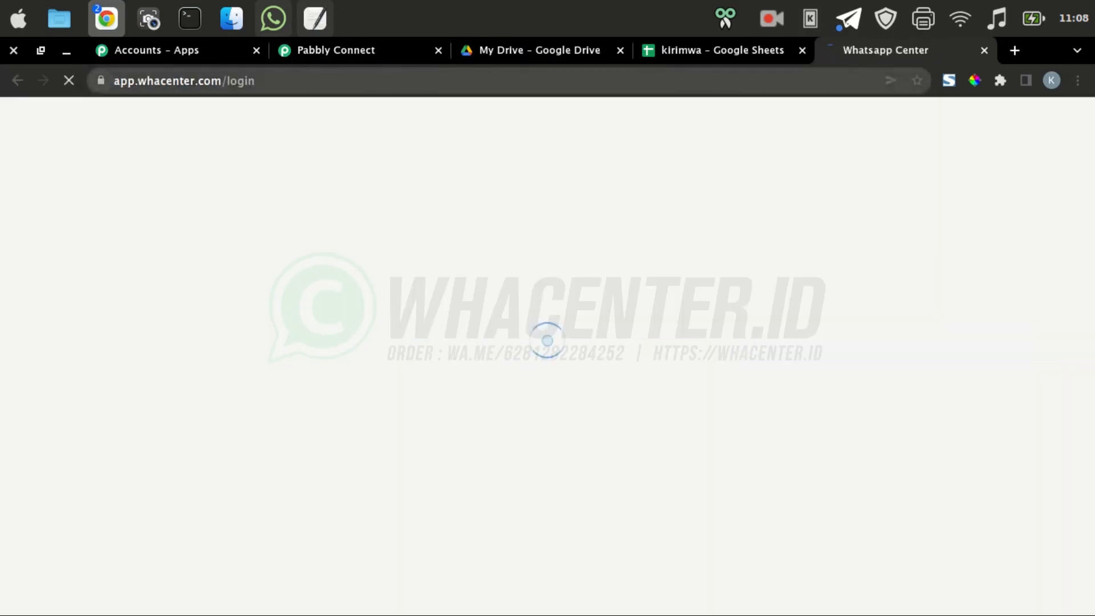
pyautogui.moveTo(138, 81); pyautogui.dragTo(226, 81)
pyautogui.rightClick(214, 81)
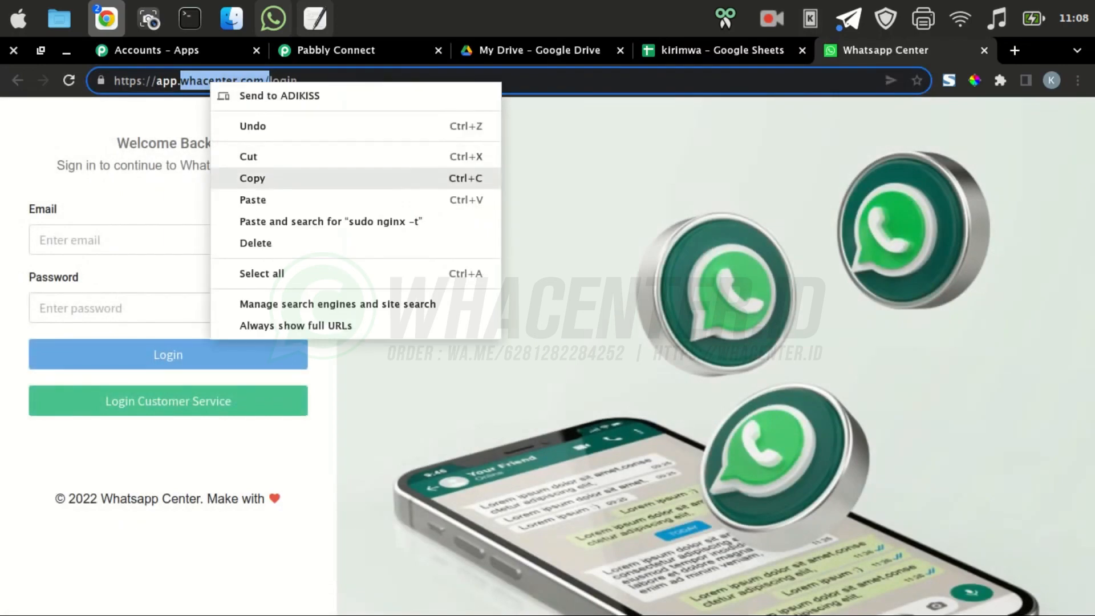
pyautogui.click(239, 176)
# Log in with the account email (pasting the copied domain) and password, dismissing the save-password prompt
pyautogui.click(169, 239)
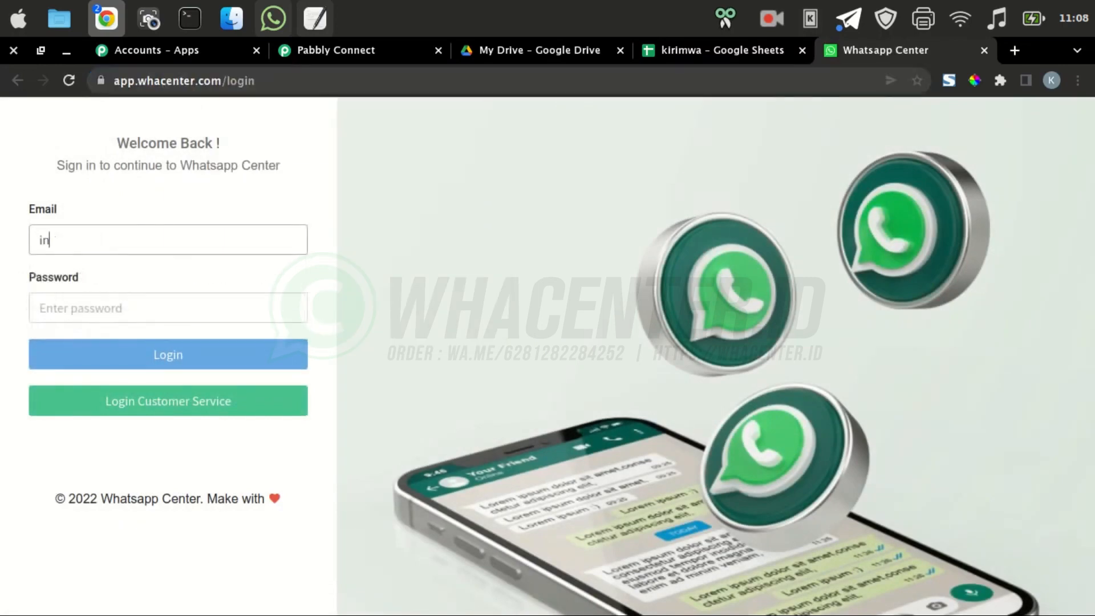
pyautogui.hotkey('ctrl', 'v')
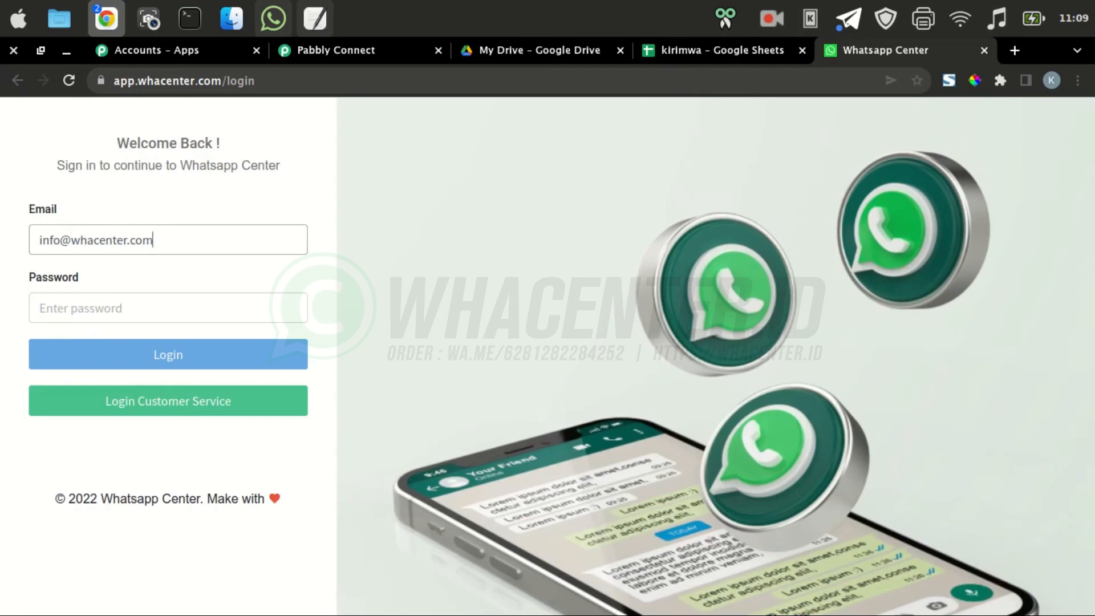
pyautogui.click(168, 307)
pyautogui.write('••••••••••')
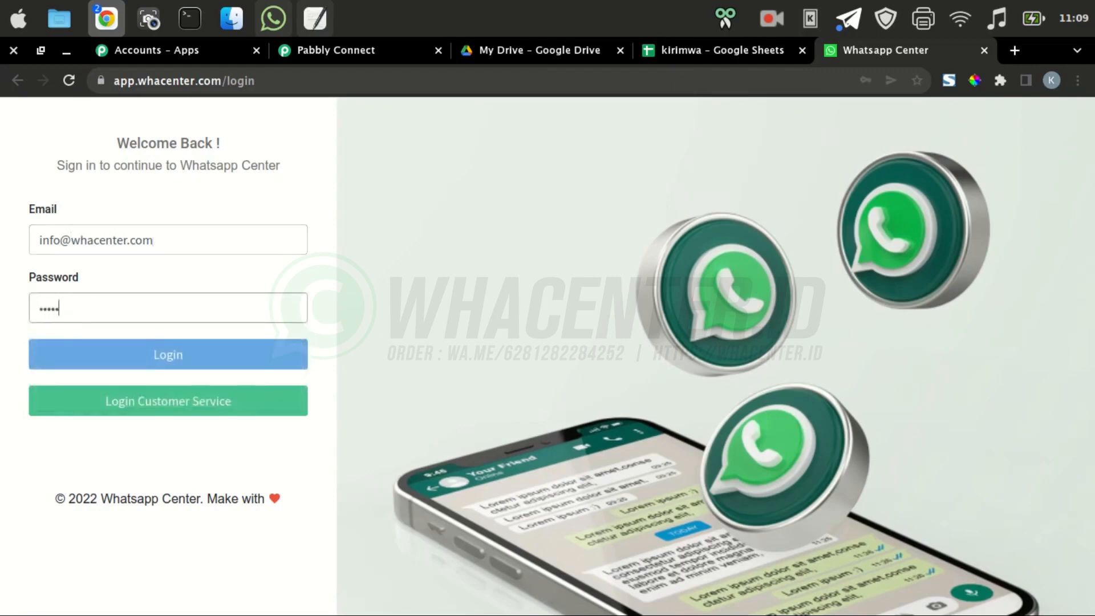
pyautogui.write('••')
pyautogui.press('Return')
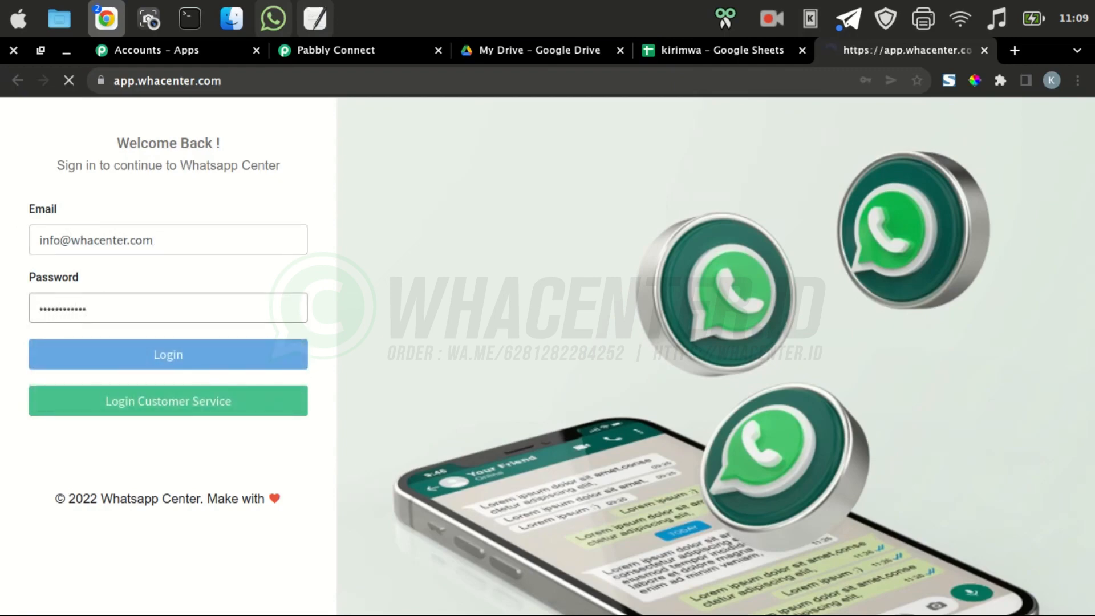
pyautogui.press('Escape')
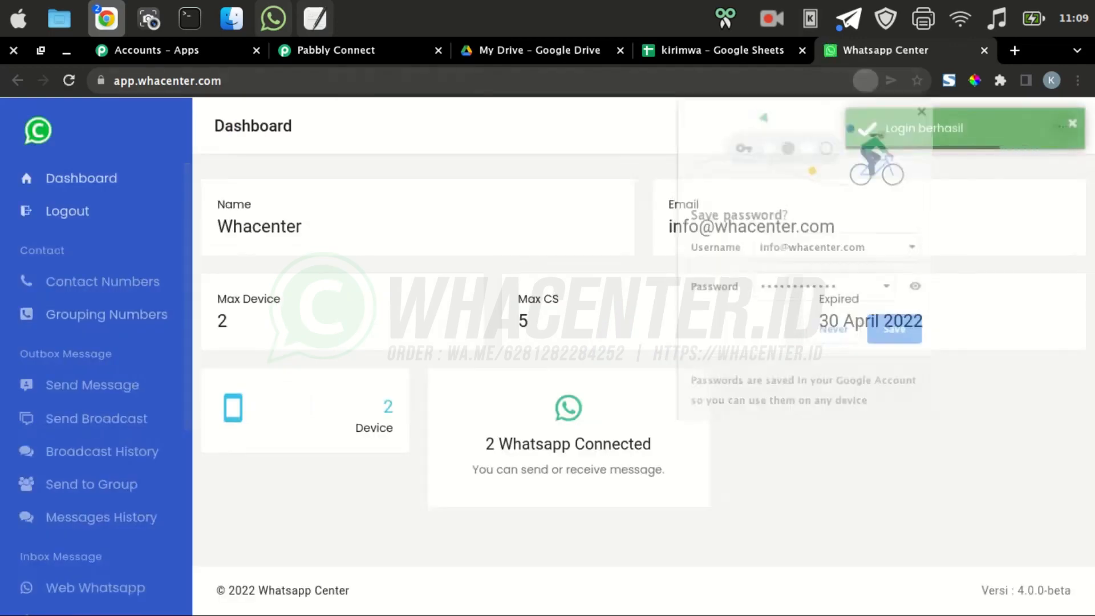
# Cycle past the Pabbly apps tab to the Pabbly Connect dashboard, then open a blank tab
pyautogui.hotkey('ctrl', 'Tab')
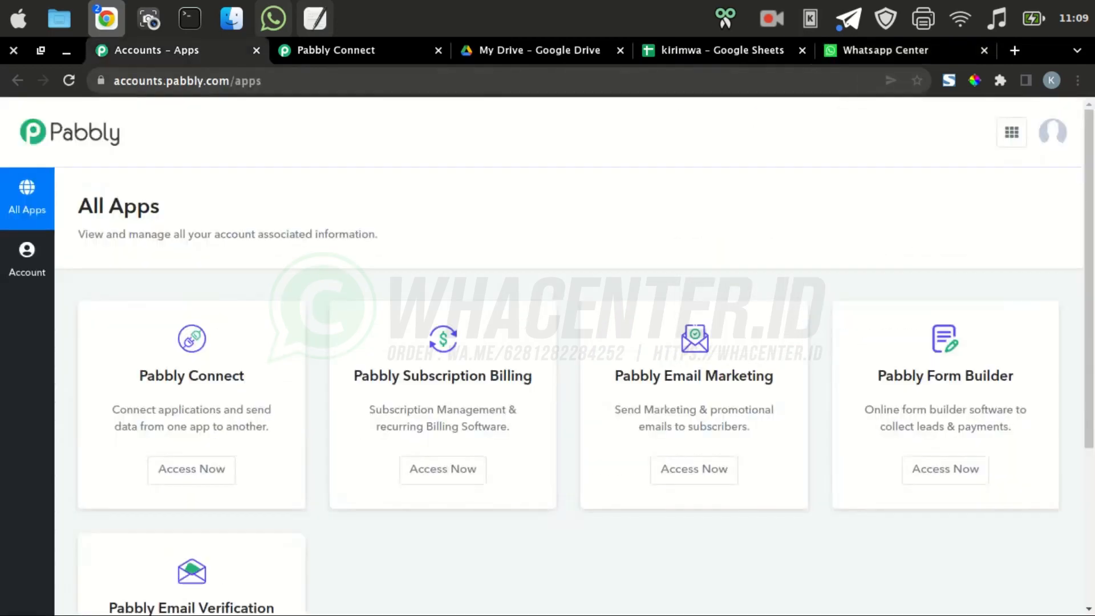
pyautogui.hotkey('ctrl', 'Tab')
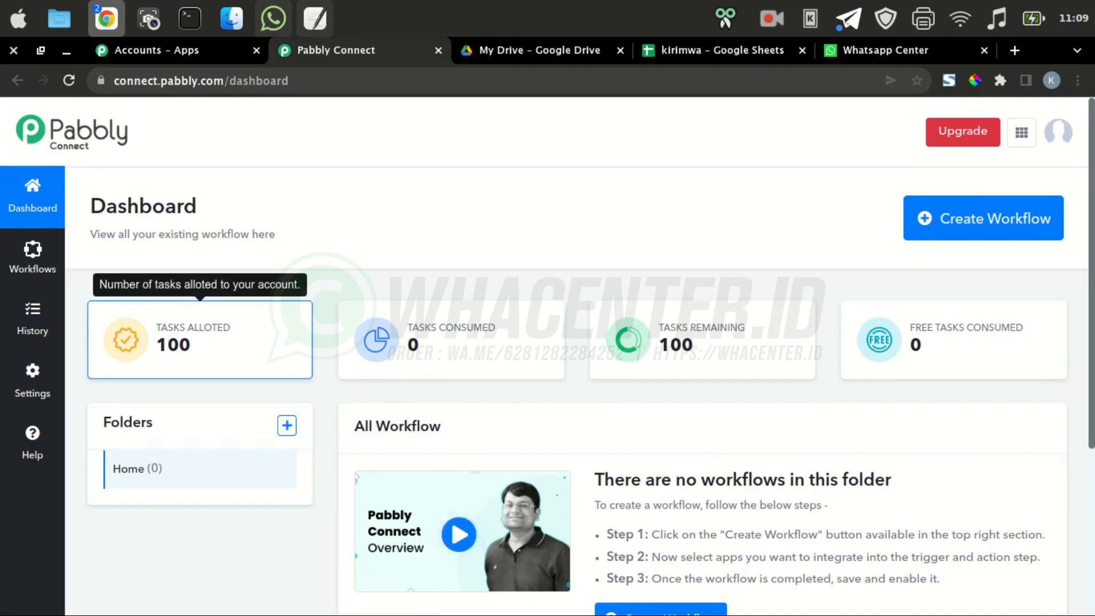
pyautogui.click(1015, 50)
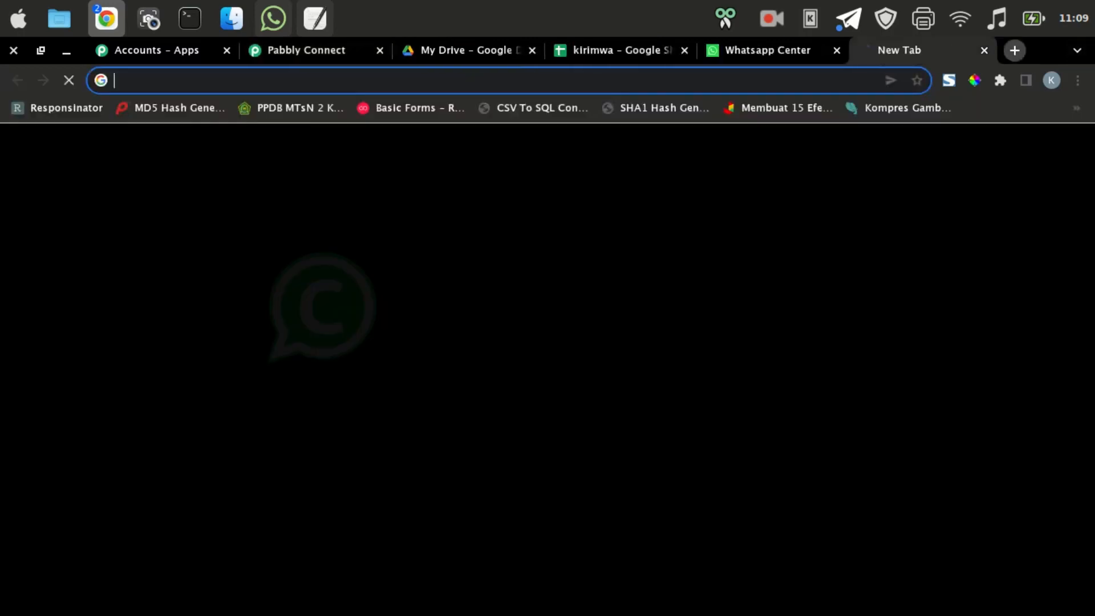
# Search Google for 'zapier' and open the Zapier website
pyautogui.write('zapi')
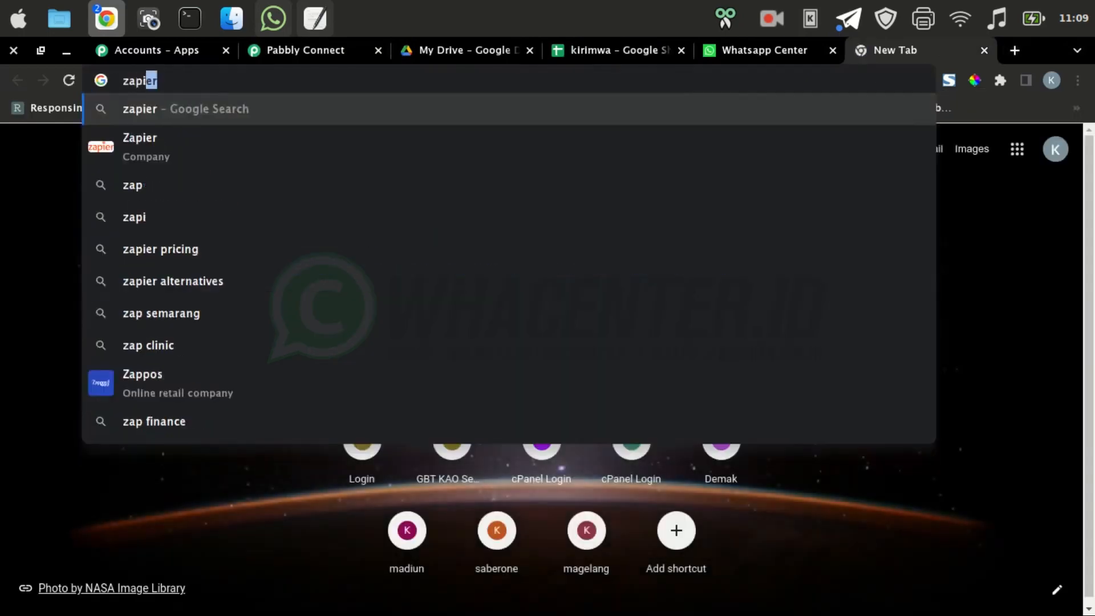
pyautogui.write('er')
pyautogui.press('Return')
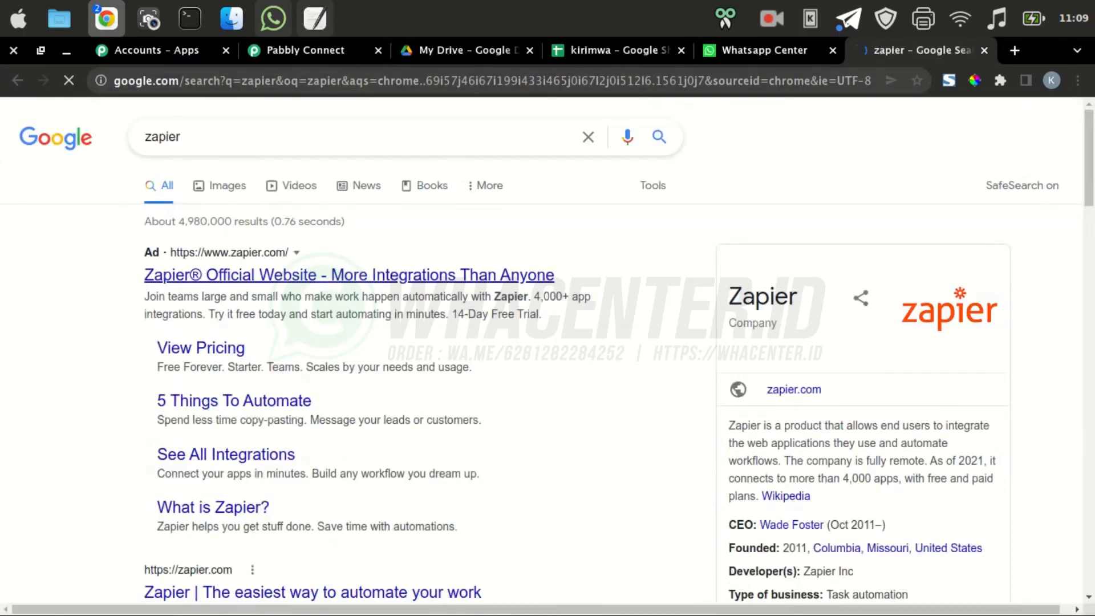
pyautogui.scroll(-4, 256, 372)
pyautogui.click(257, 372)
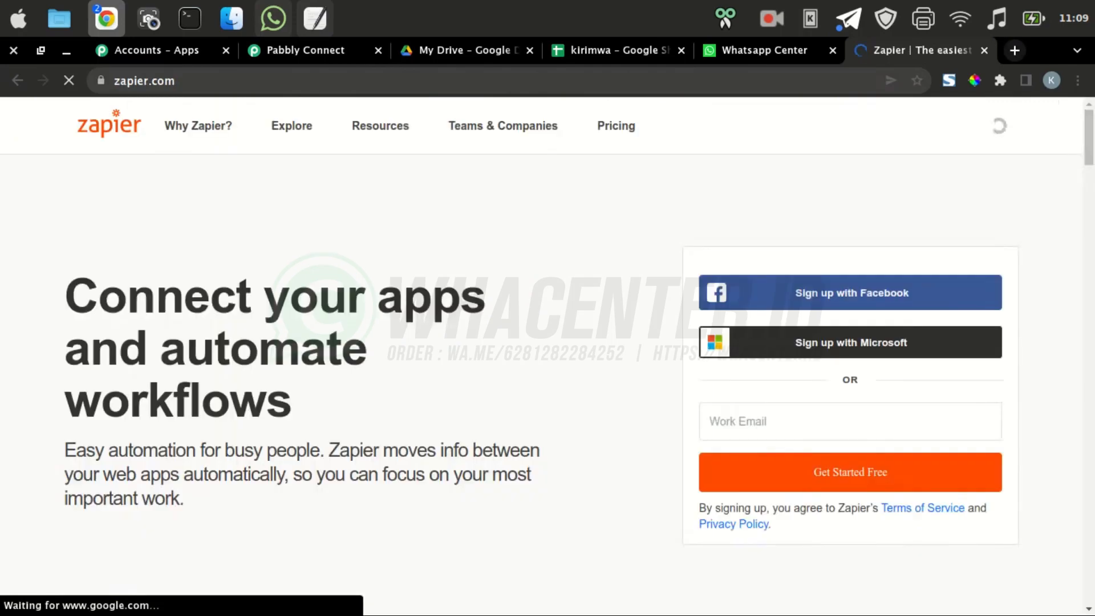
# In another new tab, search for 'integrately' and open the Integrately website
pyautogui.hotkey('ctrl', 't')
pyautogui.write('in')
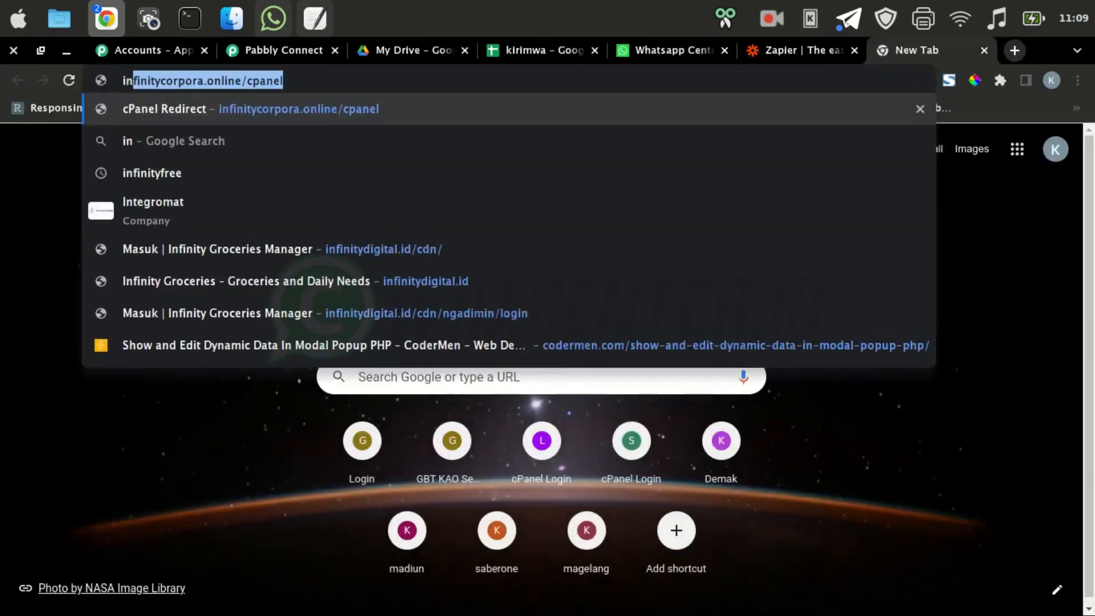
pyautogui.write('tegratelay')
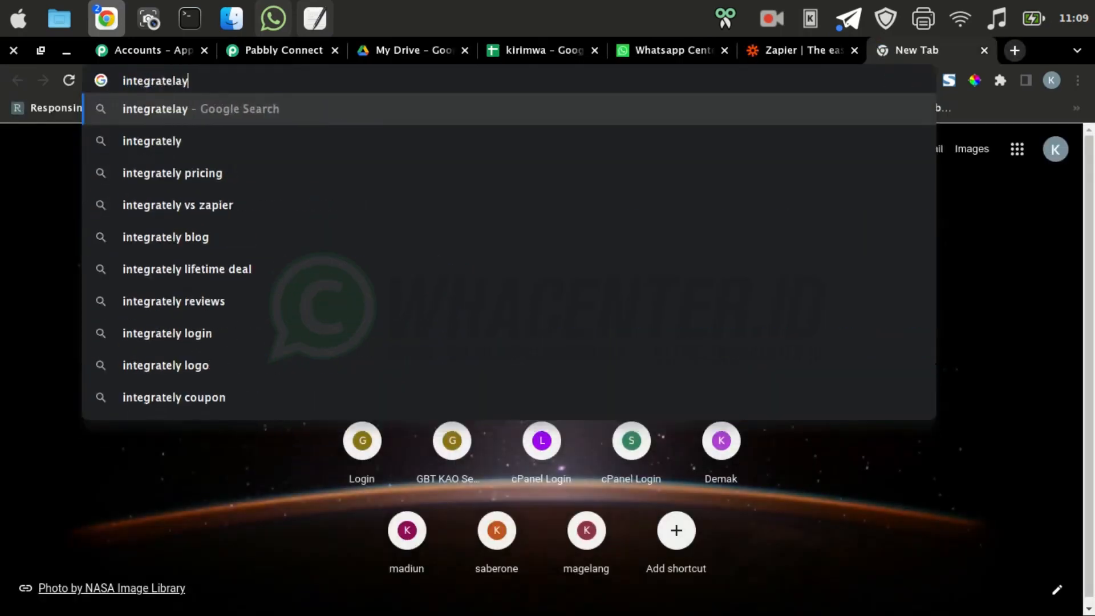
pyautogui.press('Return')
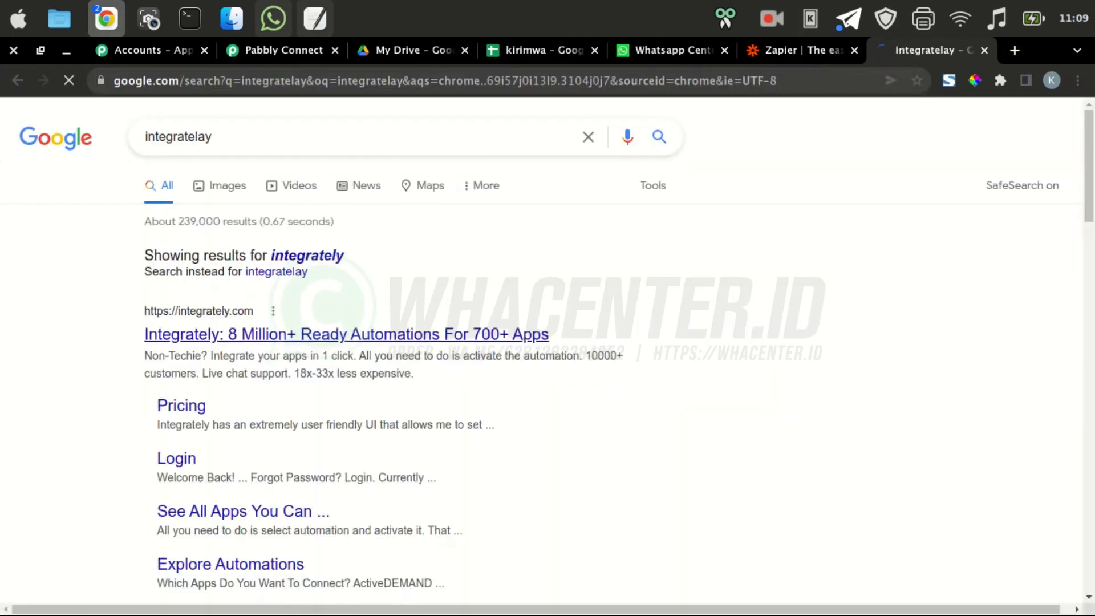
pyautogui.click(346, 334)
# Dismiss Zapier's sign-up suggestion, open Integrately's pricing, then Zapier's Plans & Pricing page
pyautogui.click(803, 50)
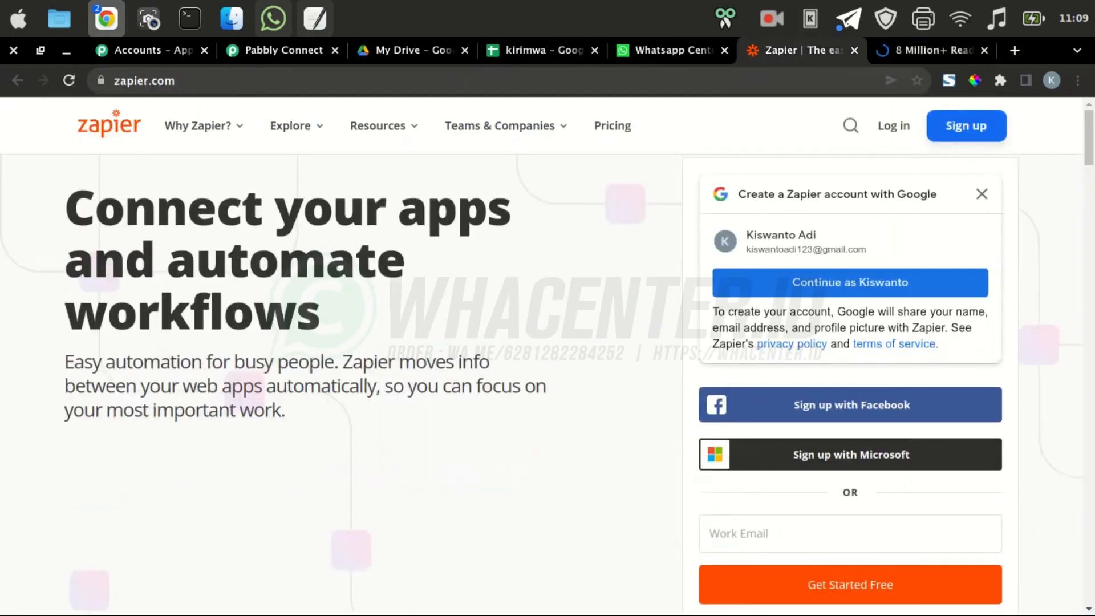
pyautogui.click(981, 194)
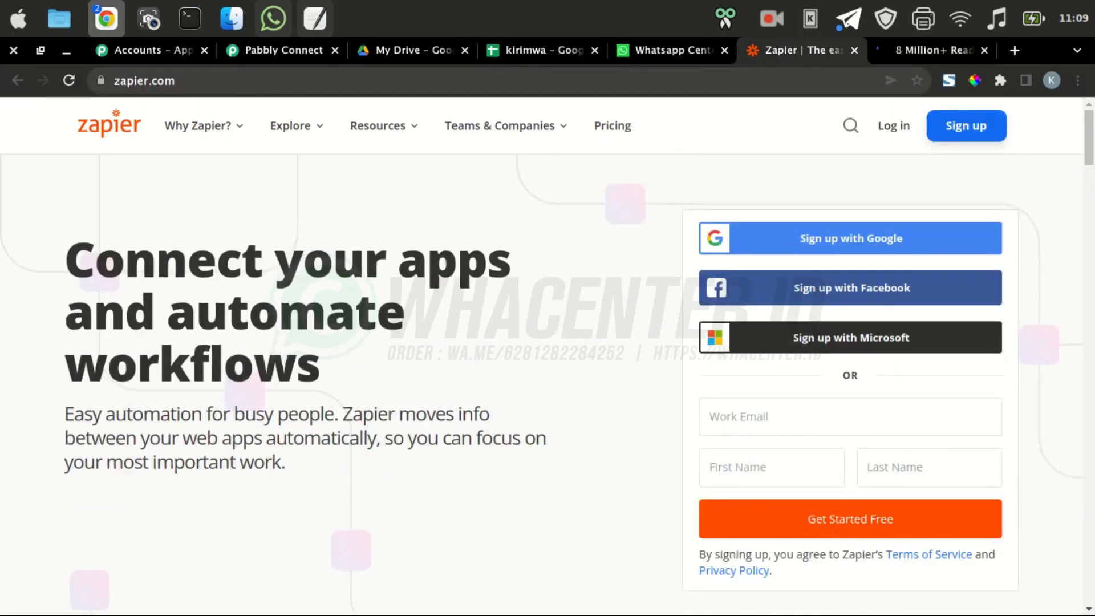
pyautogui.hotkey('ctrl', 'Tab')
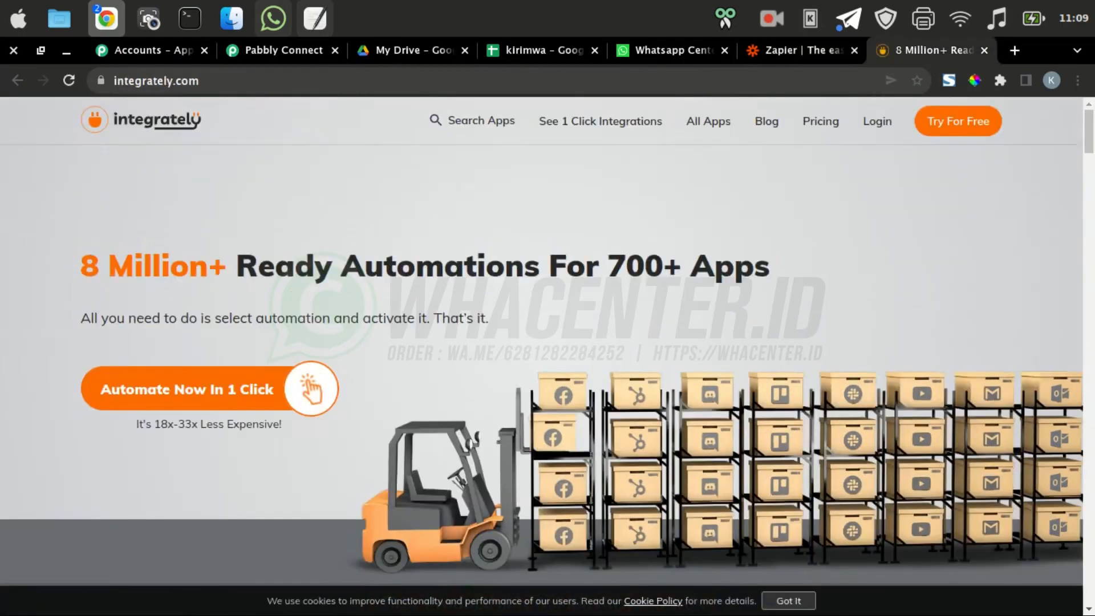
pyautogui.click(877, 121)
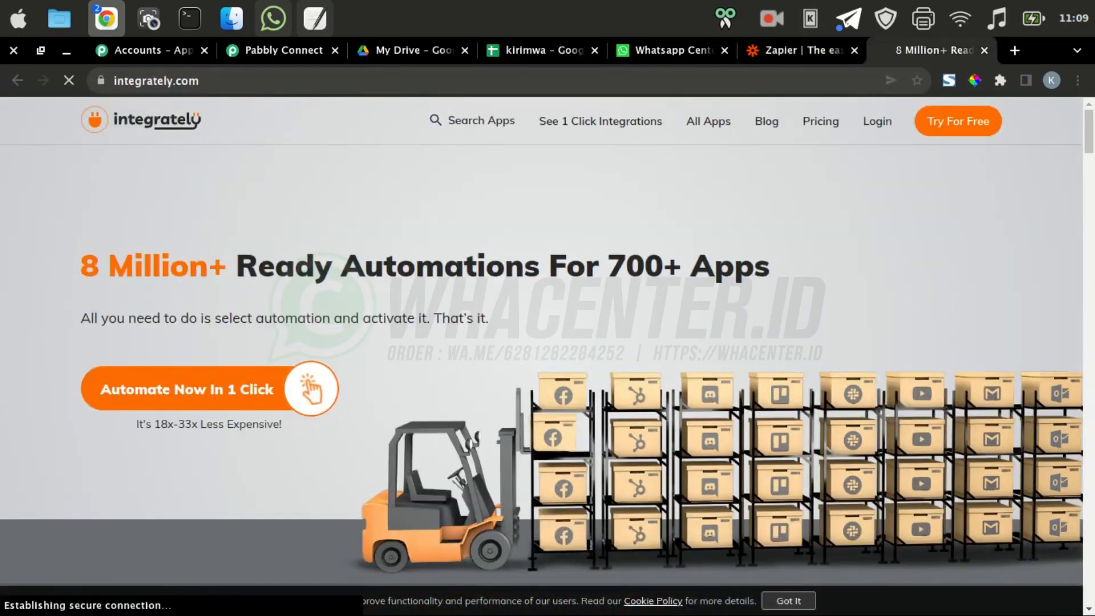
pyautogui.click(803, 50)
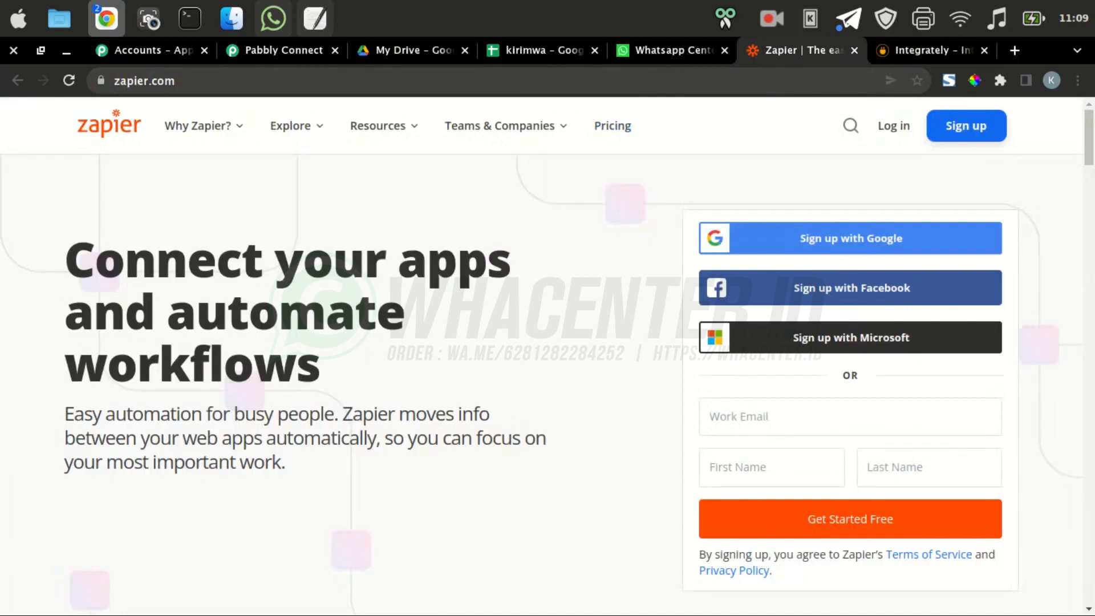
pyautogui.click(612, 126)
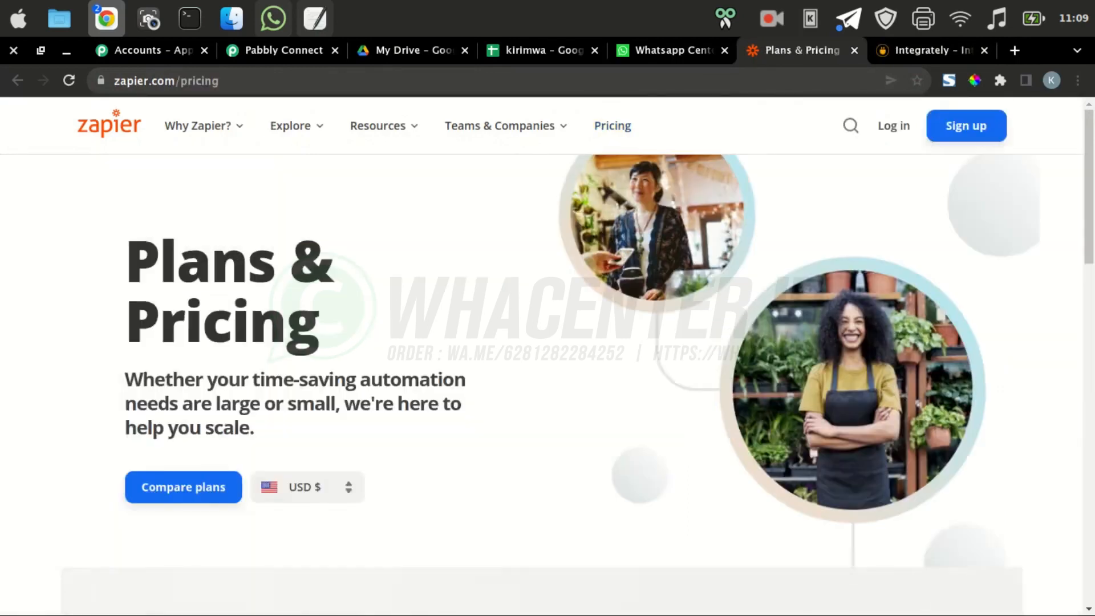
# Scroll to Zapier's plan cards, highlight the Starter $19.99 price, then switch to Integrately's pricing tab
pyautogui.scroll(-6, 547, 353)
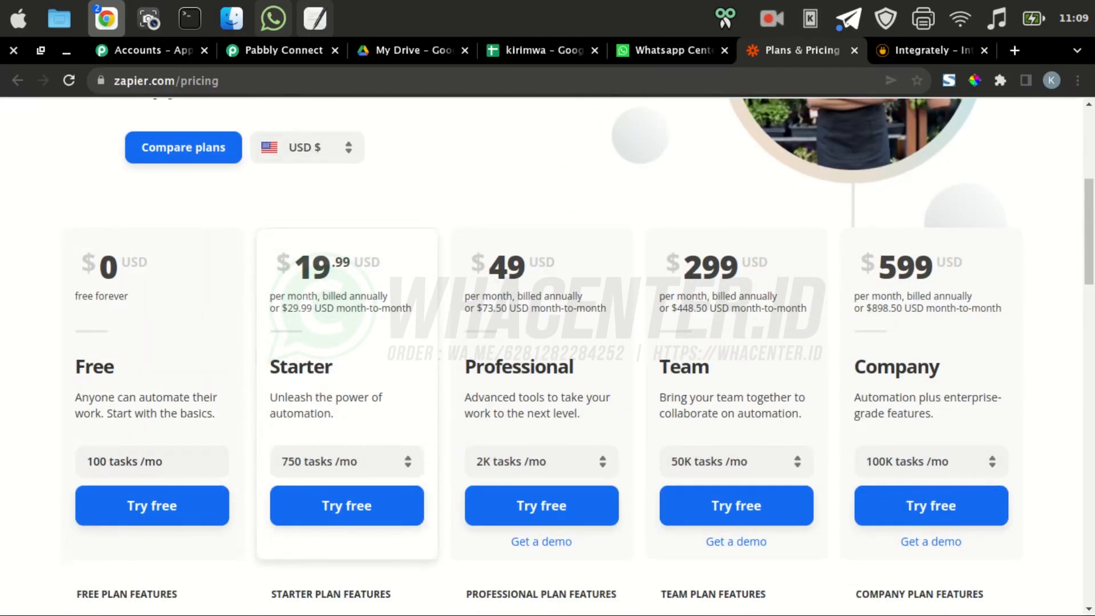
pyautogui.moveTo(277, 260); pyautogui.dragTo(350, 264)
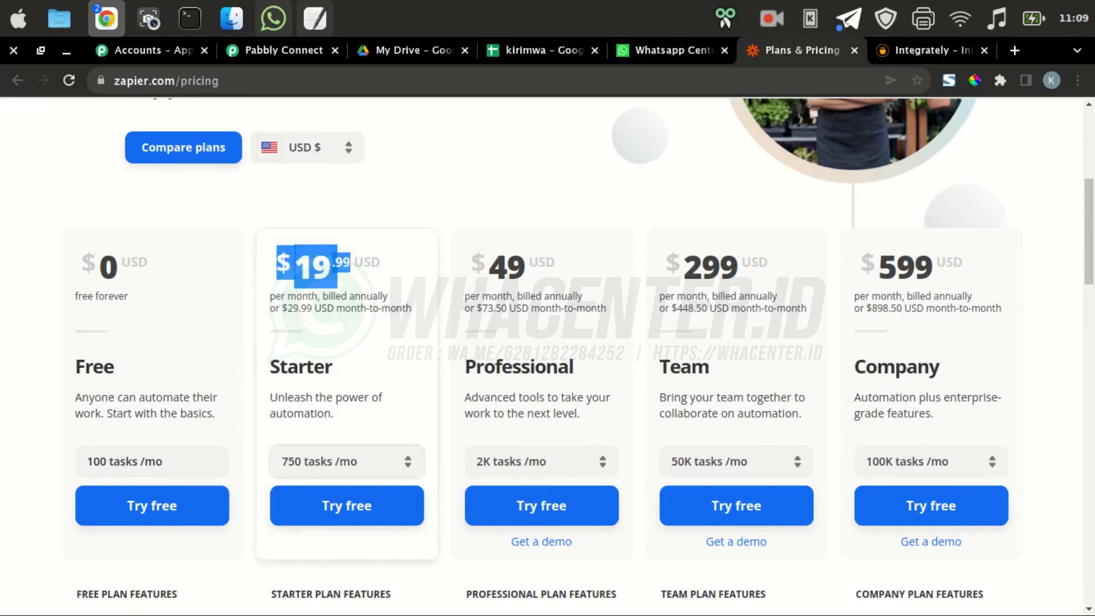
pyautogui.click(365, 423)
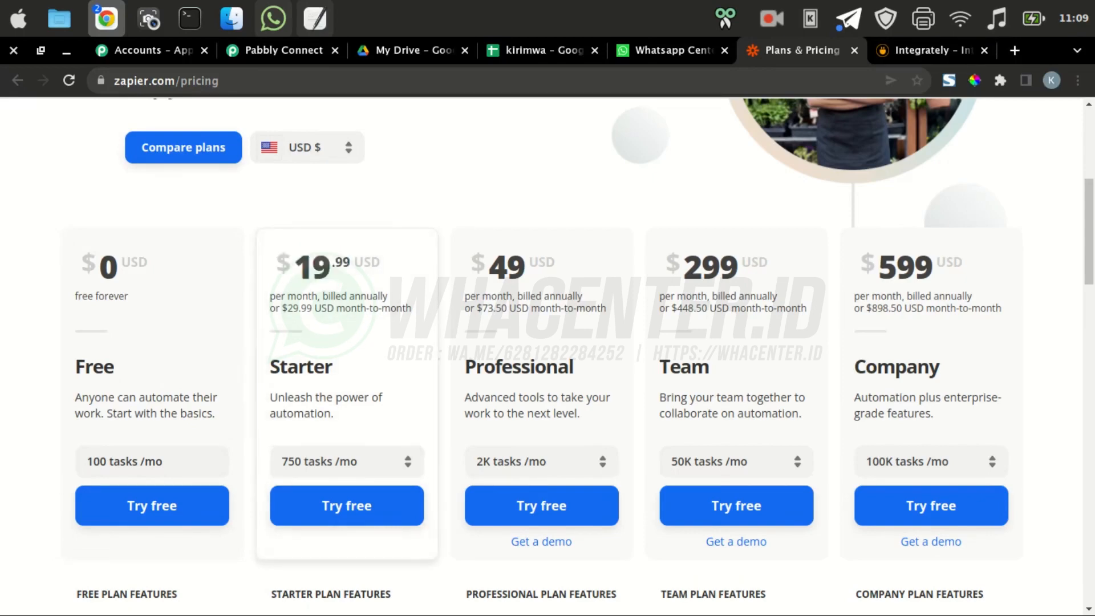
pyautogui.click(933, 51)
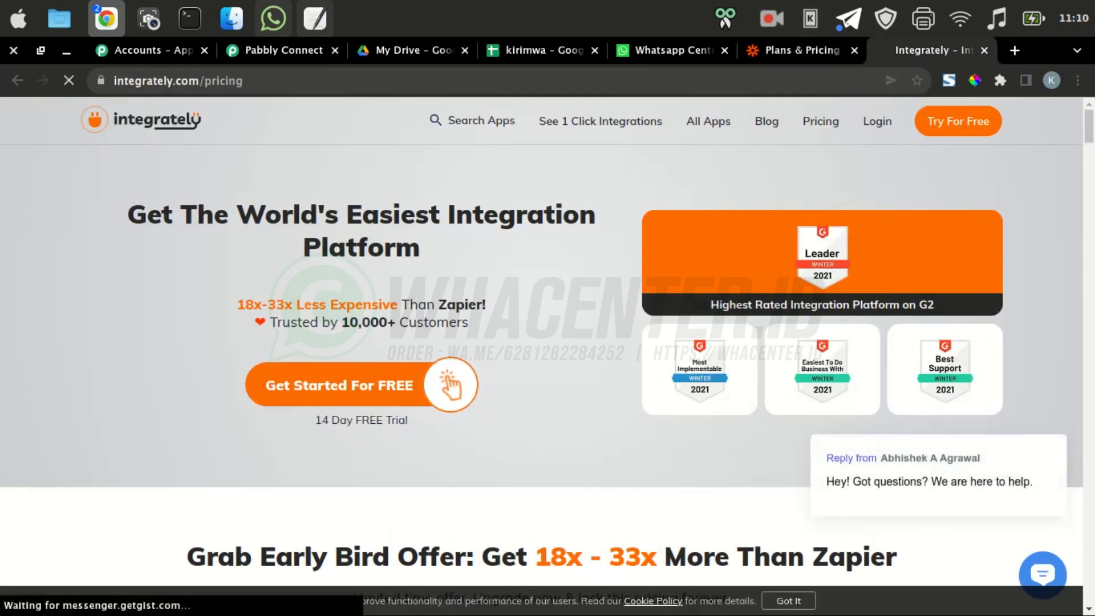
# Highlight Integrately's Starter plan price of $19.99 and its 14,000 tasks for comparison
pyautogui.scroll(-8, 548, 353)
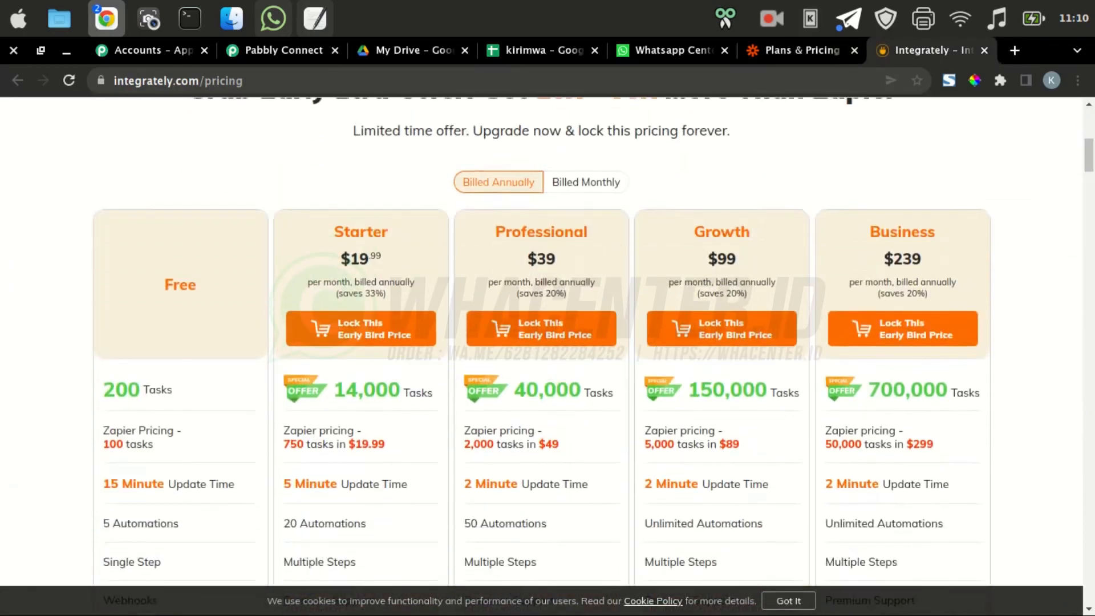
pyautogui.moveTo(340, 258); pyautogui.dragTo(382, 258)
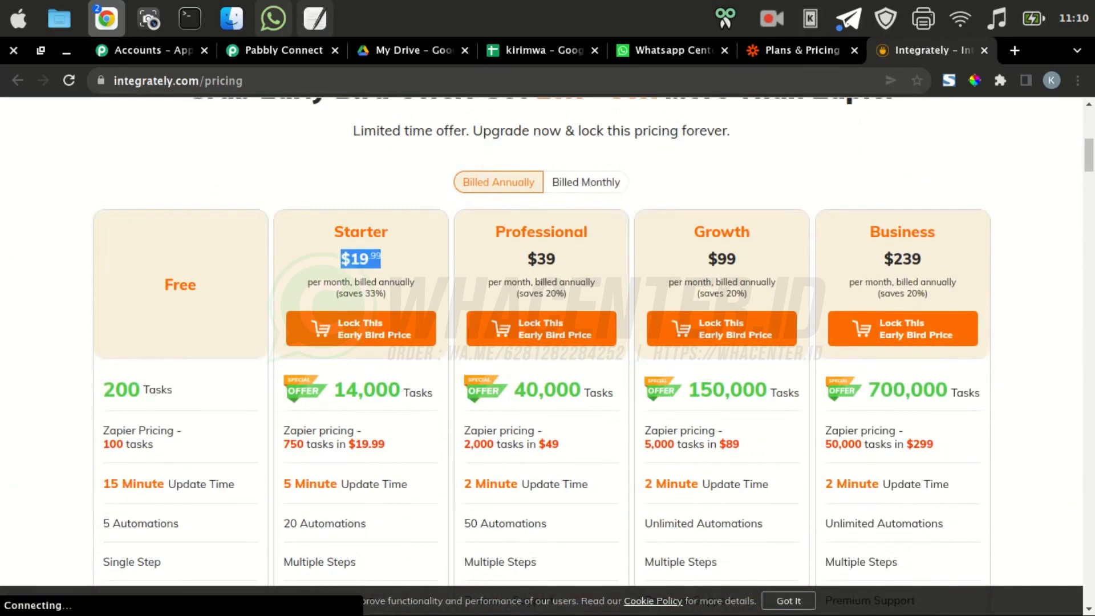
pyautogui.moveTo(333, 389); pyautogui.dragTo(410, 392)
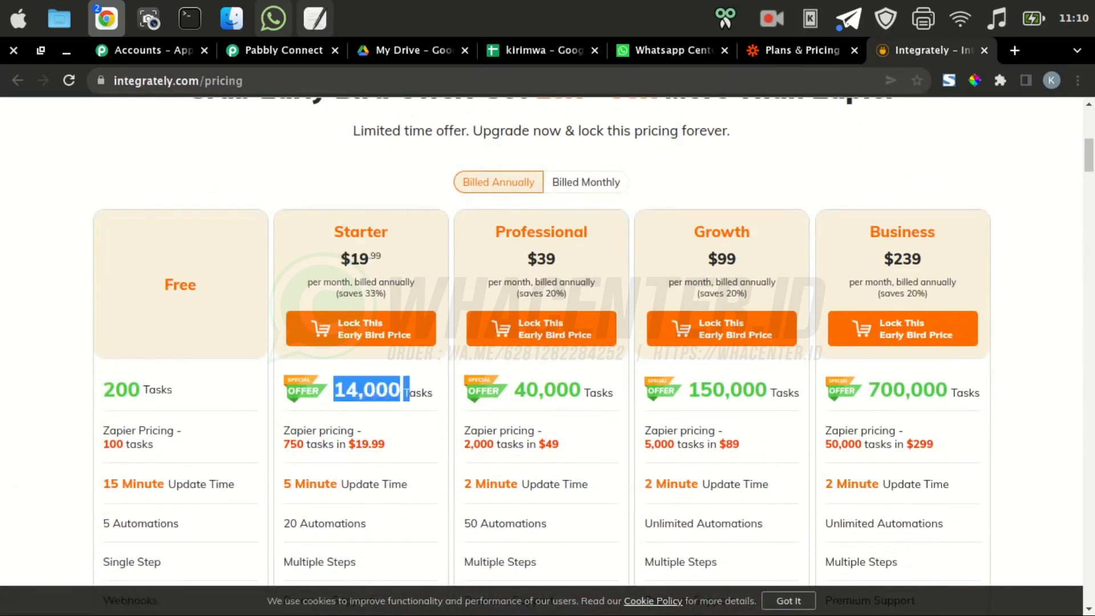
pyautogui.click(407, 392)
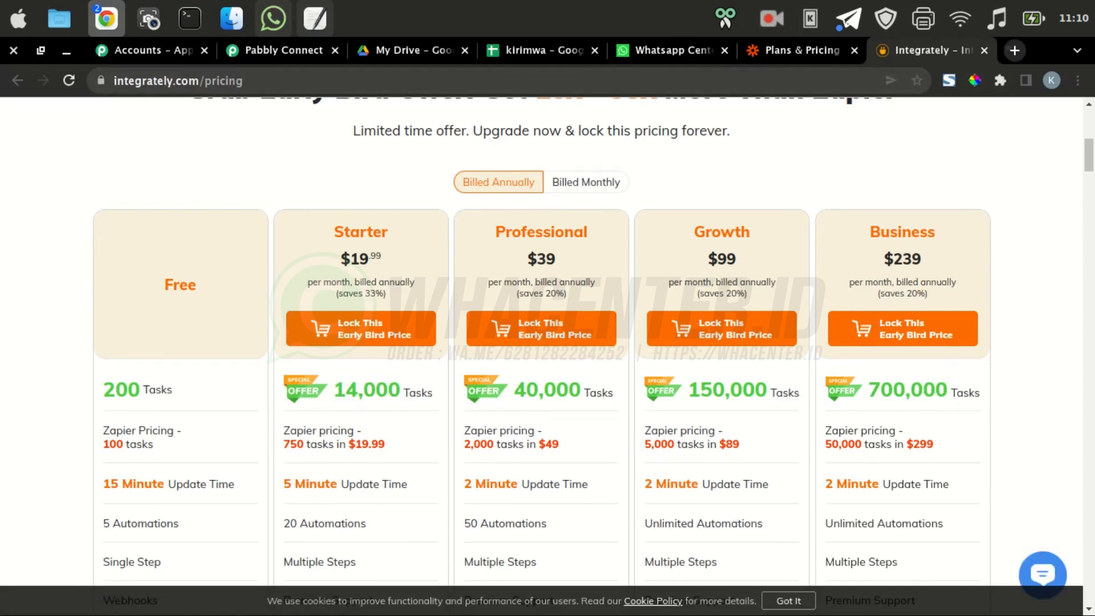
pyautogui.click(1014, 50)
# Search for 'pabbly' and open the Pabbly website, showing its products list
pyautogui.write('pabb')
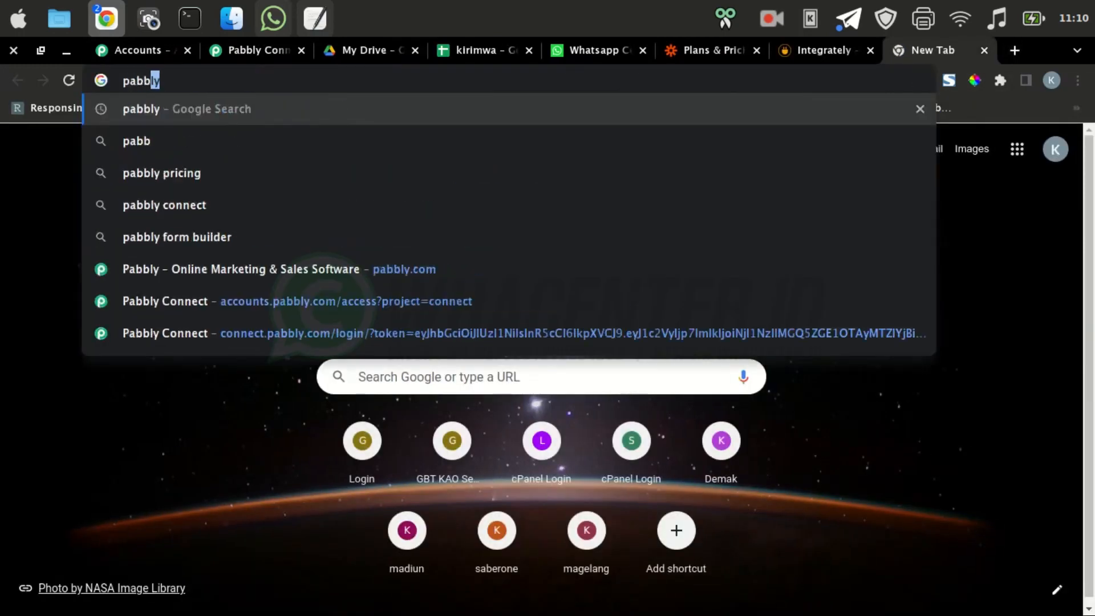
pyautogui.write('ly')
pyautogui.press('Return')
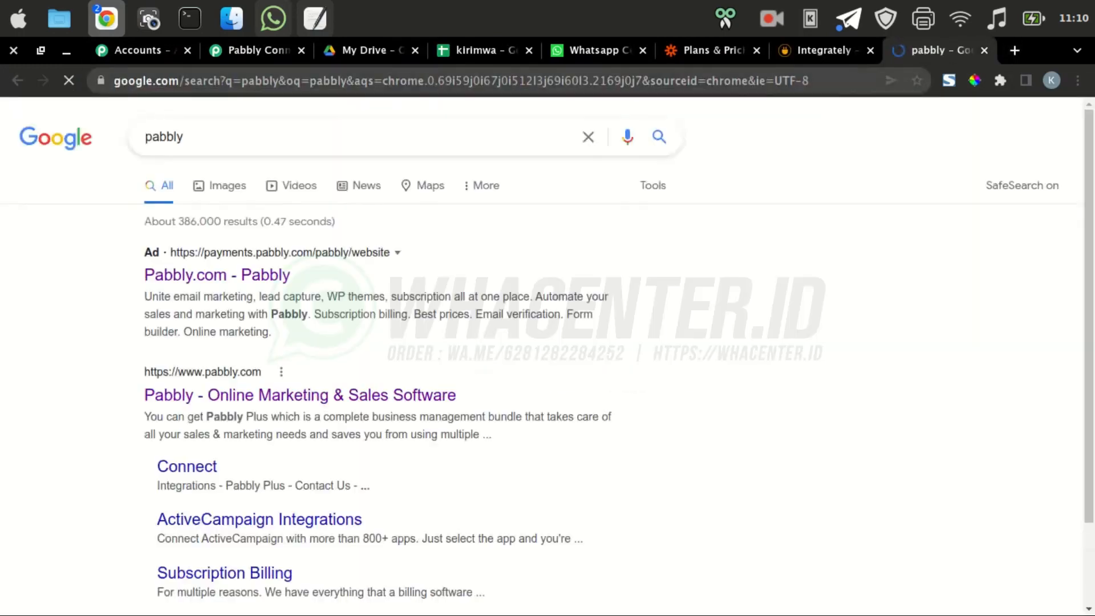
pyautogui.click(299, 395)
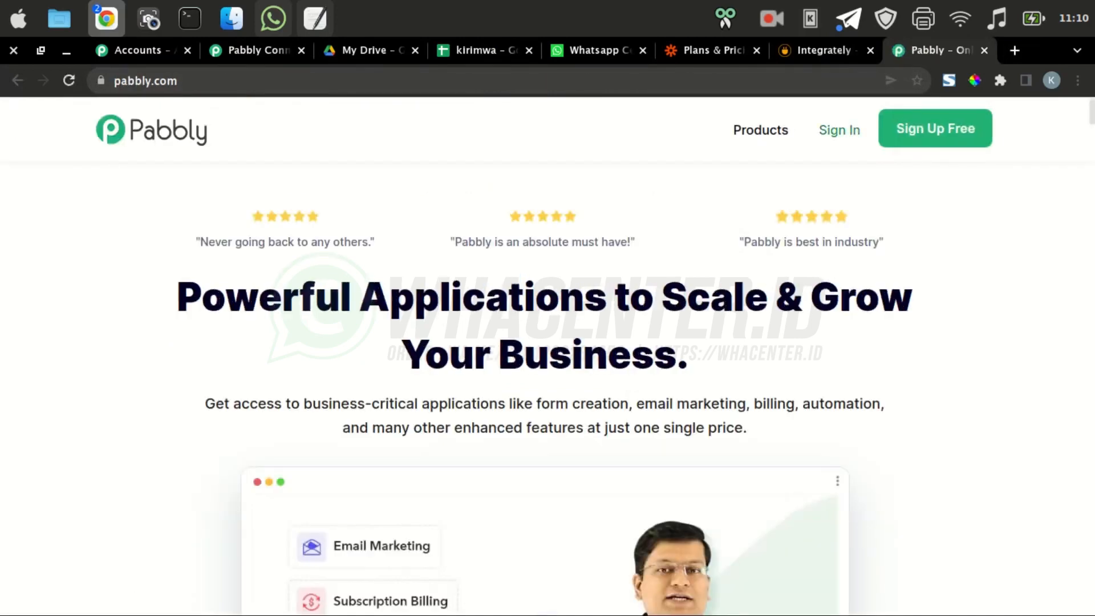
pyautogui.click(747, 130)
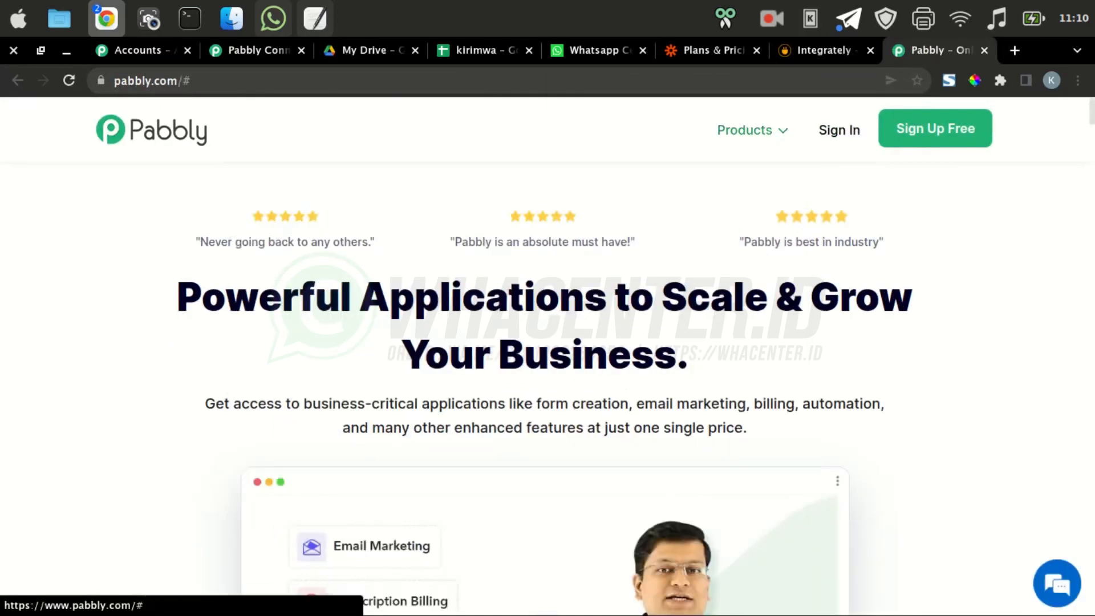
pyautogui.click(747, 130)
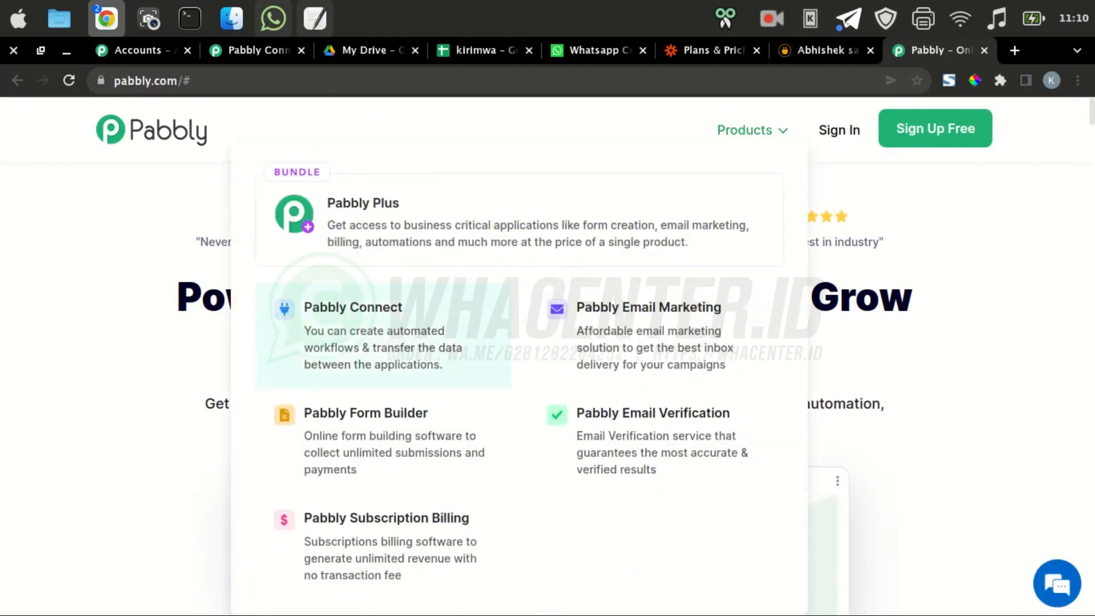
# Scroll through the homepage to review the Pabbly Plus bundle priced $25–$200/mo
pyautogui.scroll(-2, 376, 371)
pyautogui.scroll(-5, 547, 370)
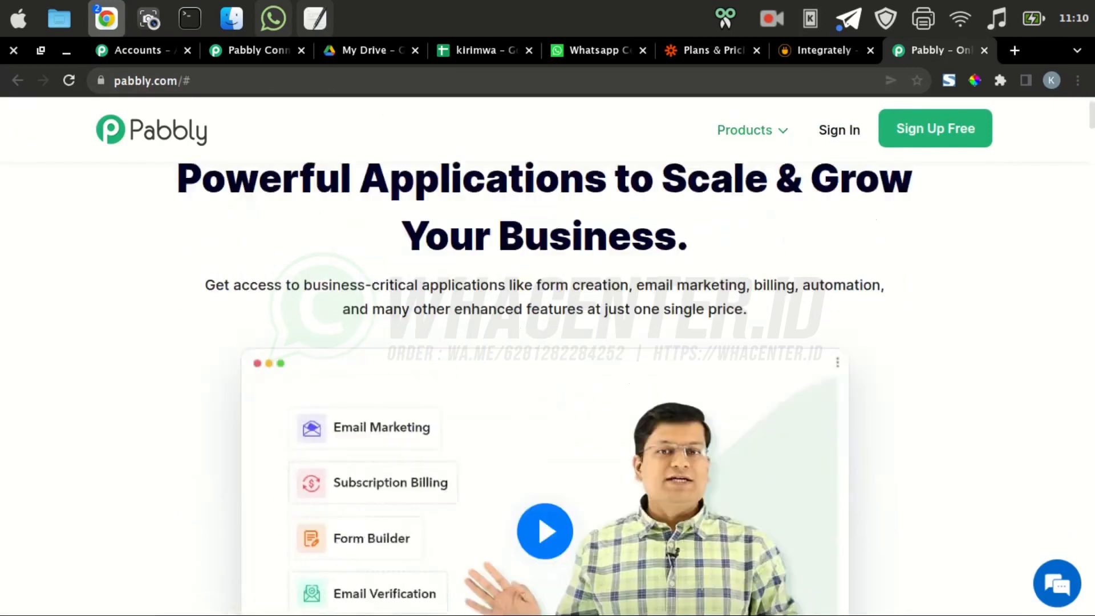
pyautogui.scroll(-20, 547, 370)
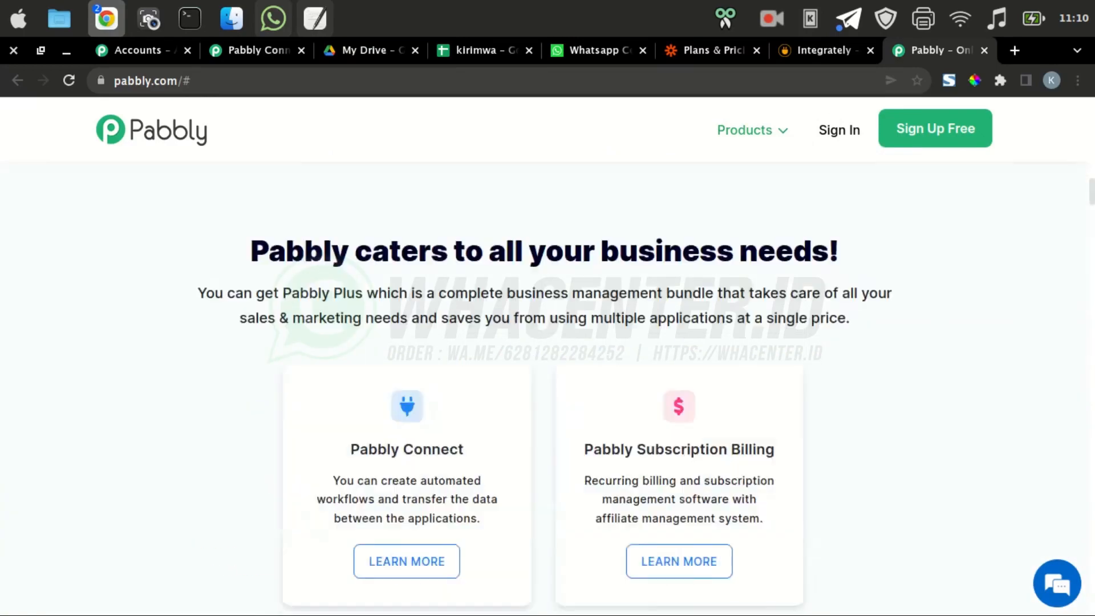
pyautogui.scroll(-20, 547, 370)
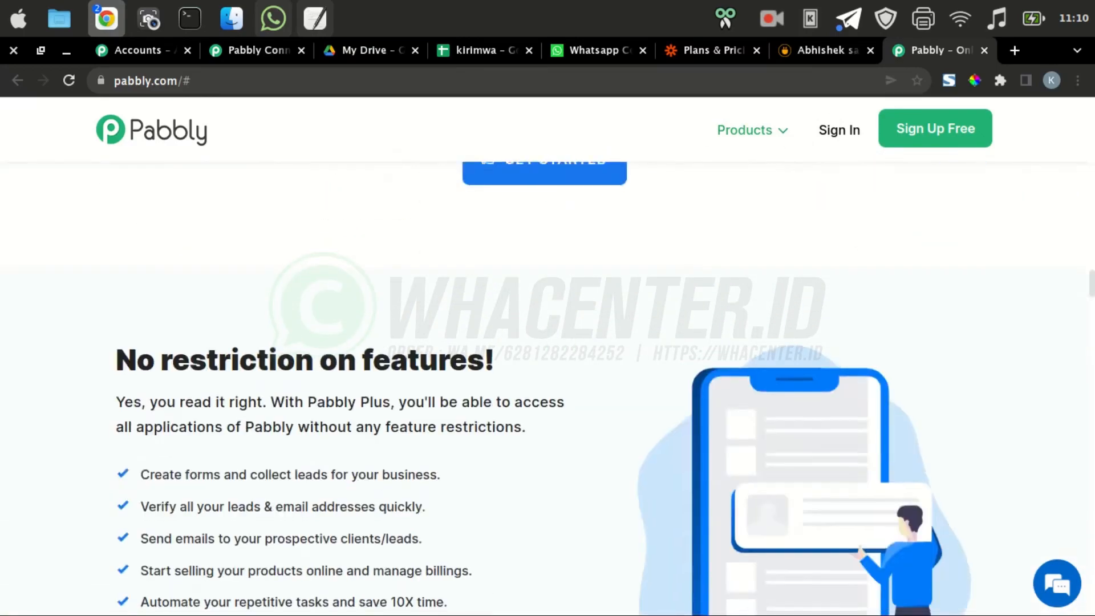
pyautogui.scroll(-10, 548, 371)
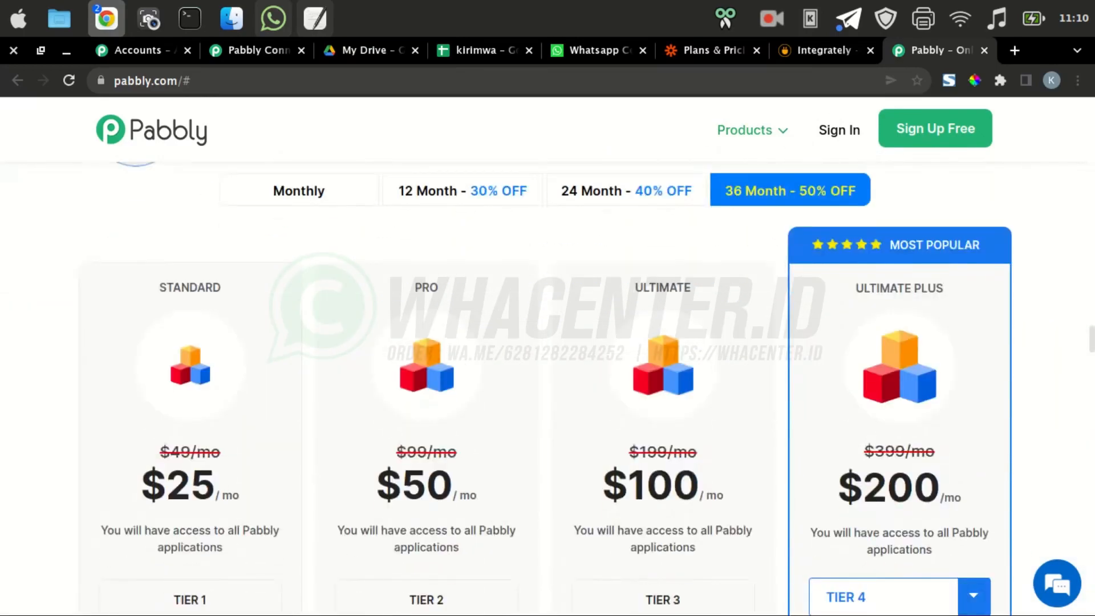
pyautogui.scroll(-1, 547, 371)
pyautogui.scroll(3, 547, 371)
pyautogui.scroll(-18, 547, 370)
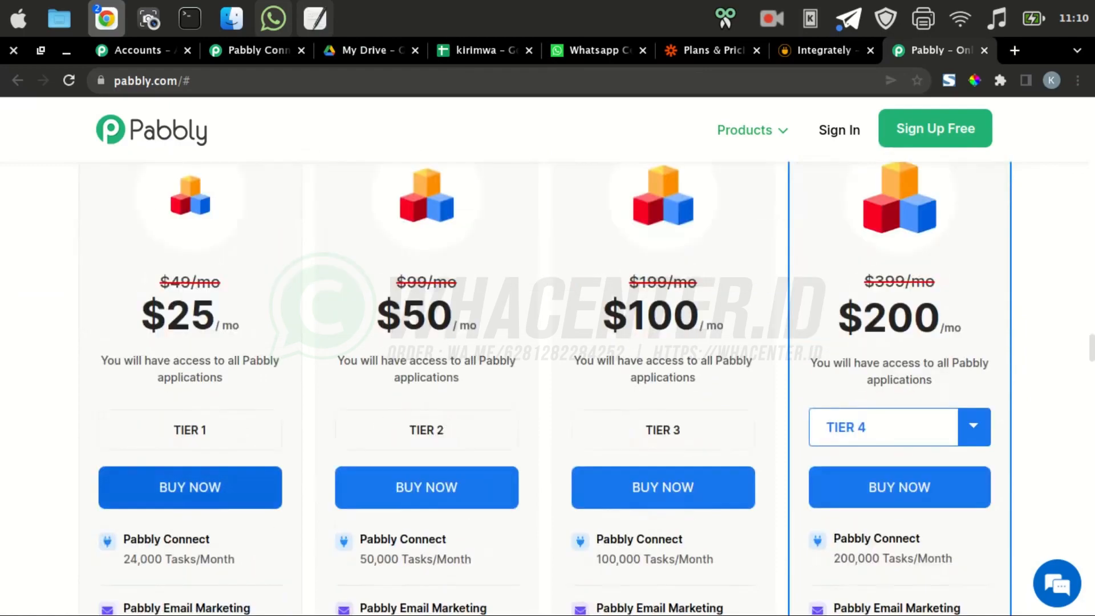
pyautogui.scroll(-15, 547, 370)
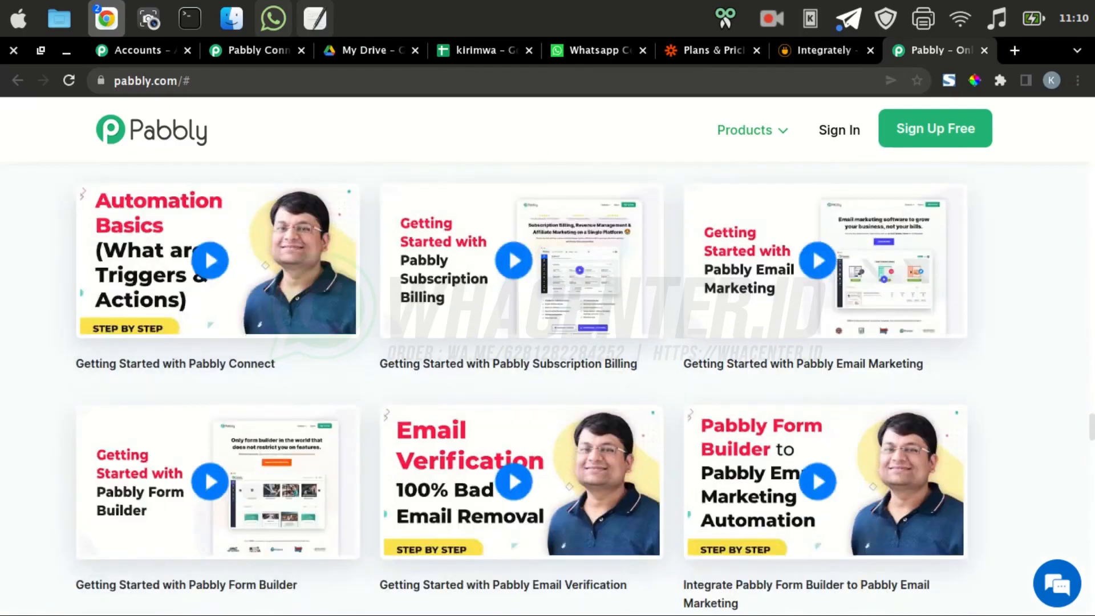
# Open the Pabbly Connect product page from the Products menu
pyautogui.click(752, 130)
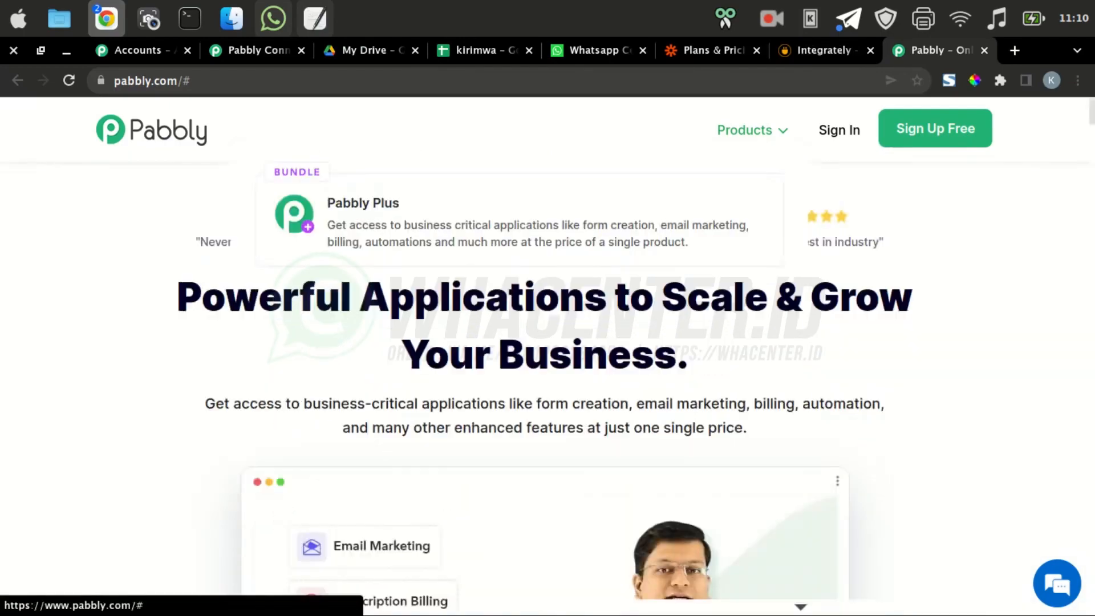
pyautogui.moveTo(751, 130)
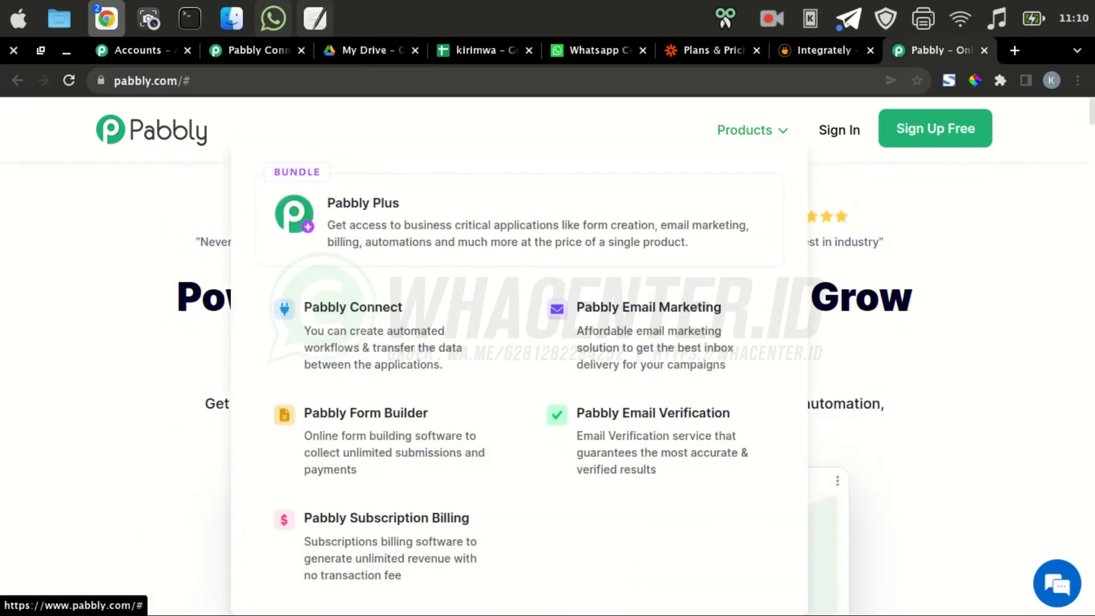
pyautogui.click(388, 326)
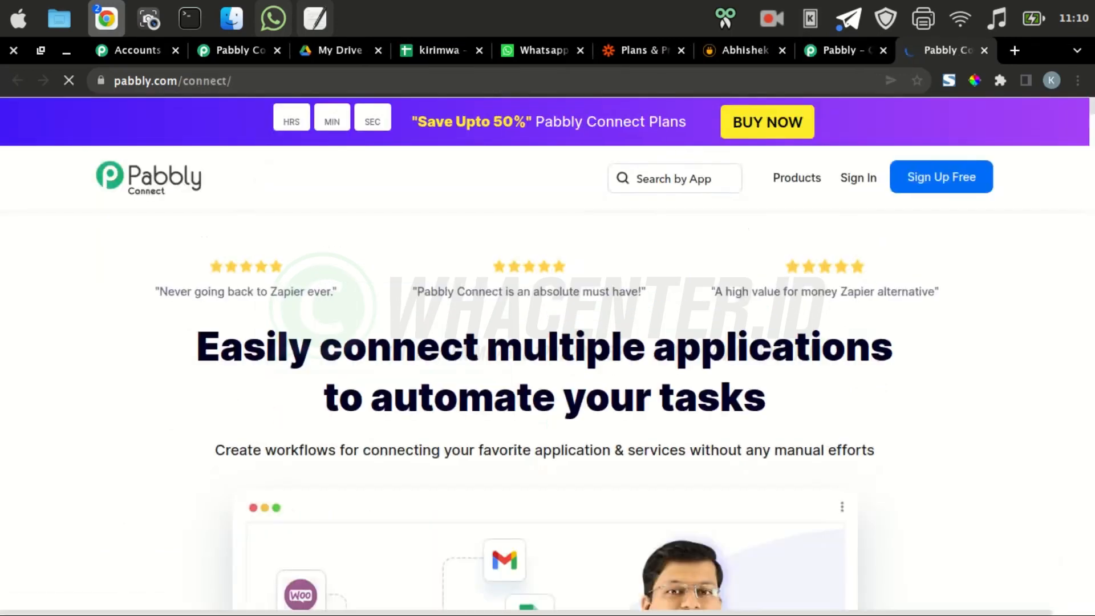
# Review Pabbly Connect's $0, $10, $20 and $40 plans and dismiss the discount offer
pyautogui.scroll(-5, 548, 357)
pyautogui.scroll(5, 547, 356)
pyautogui.scroll(-20, 547, 353)
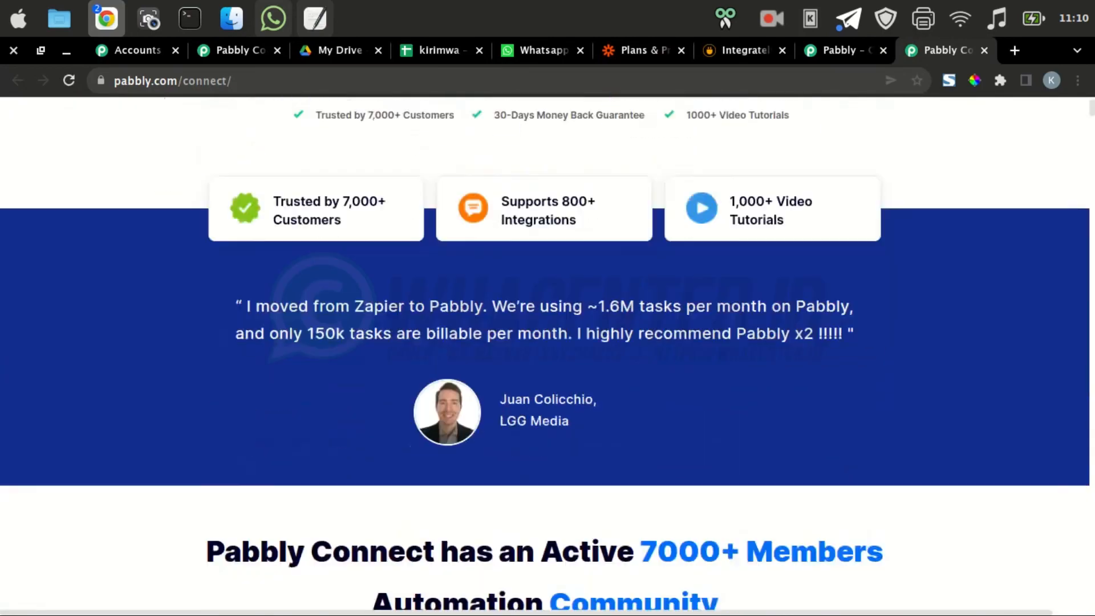
pyautogui.scroll(-15, 547, 354)
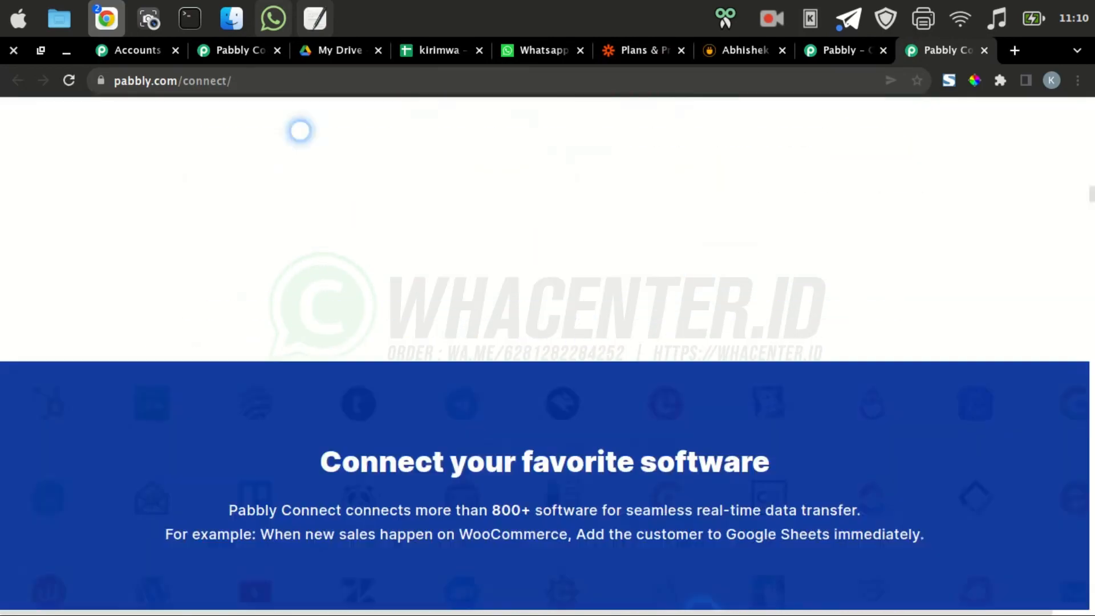
pyautogui.scroll(-20, 547, 354)
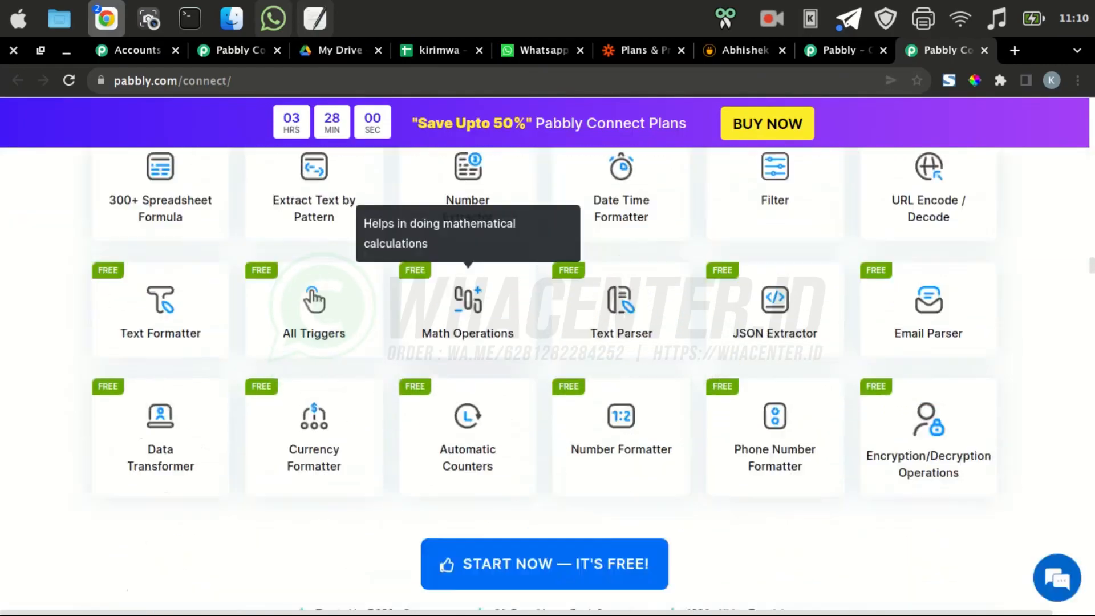
pyautogui.scroll(-20, 548, 354)
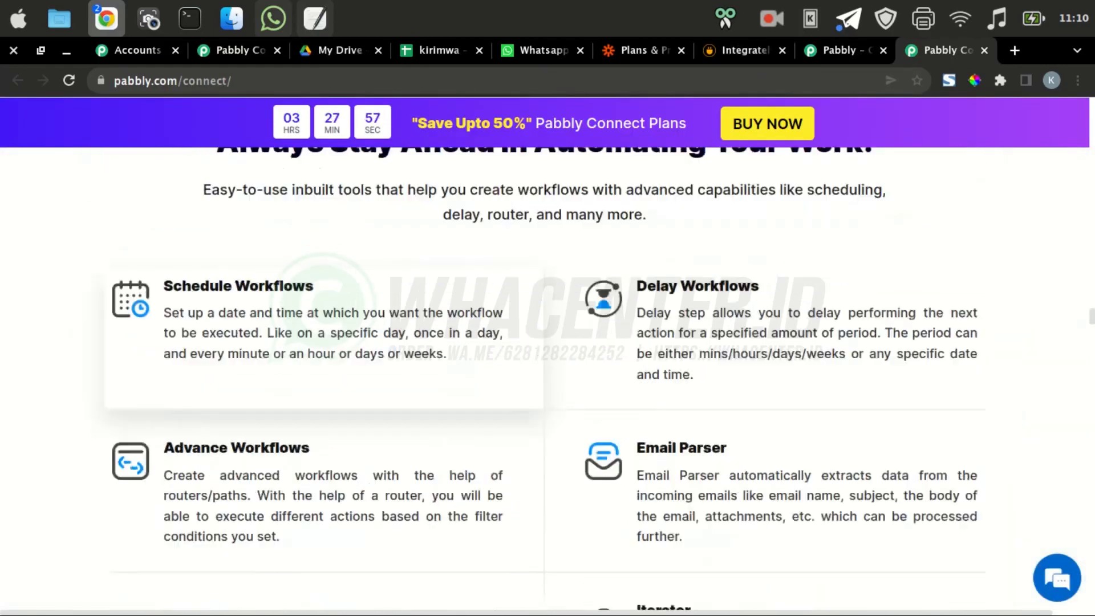
pyautogui.scroll(-20, 547, 353)
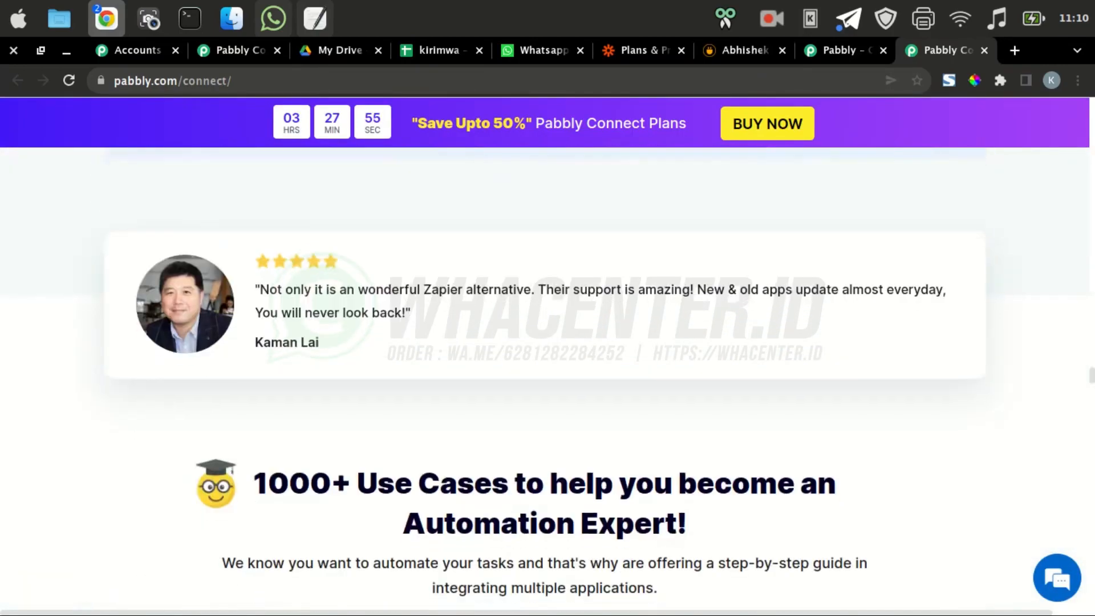
pyautogui.scroll(-20, 547, 353)
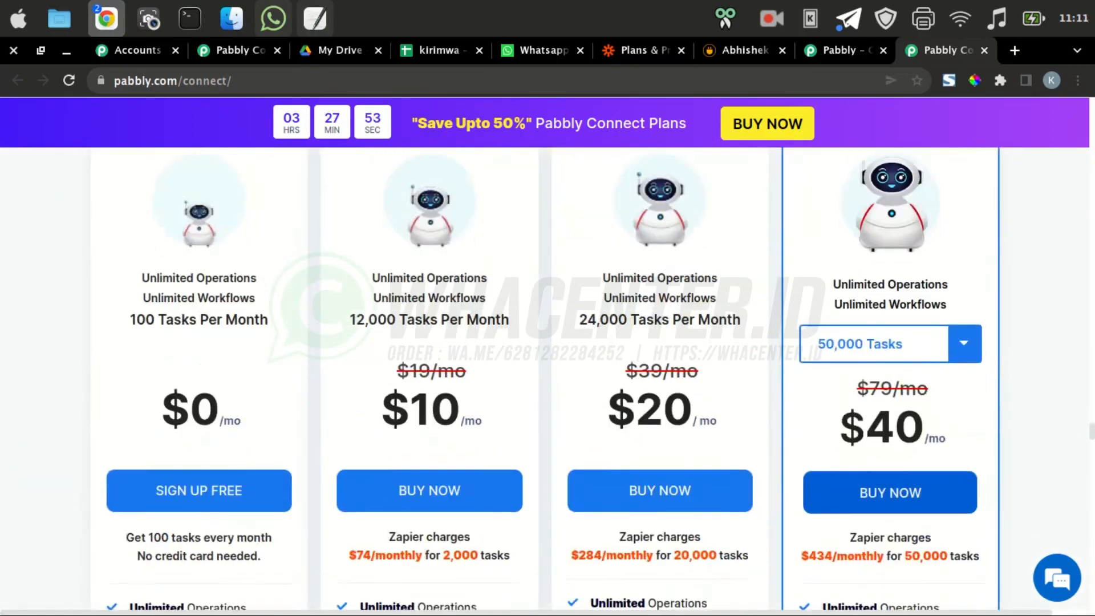
pyautogui.moveTo(422, 320)
pyautogui.scroll(-1, 429, 342)
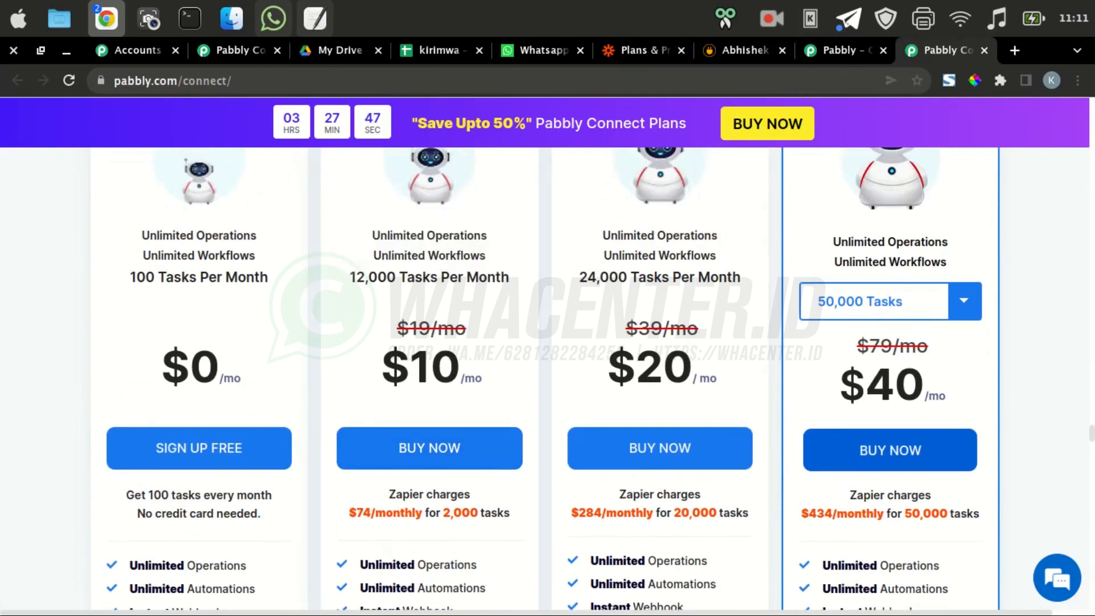
pyautogui.moveTo(381, 365); pyautogui.dragTo(460, 365)
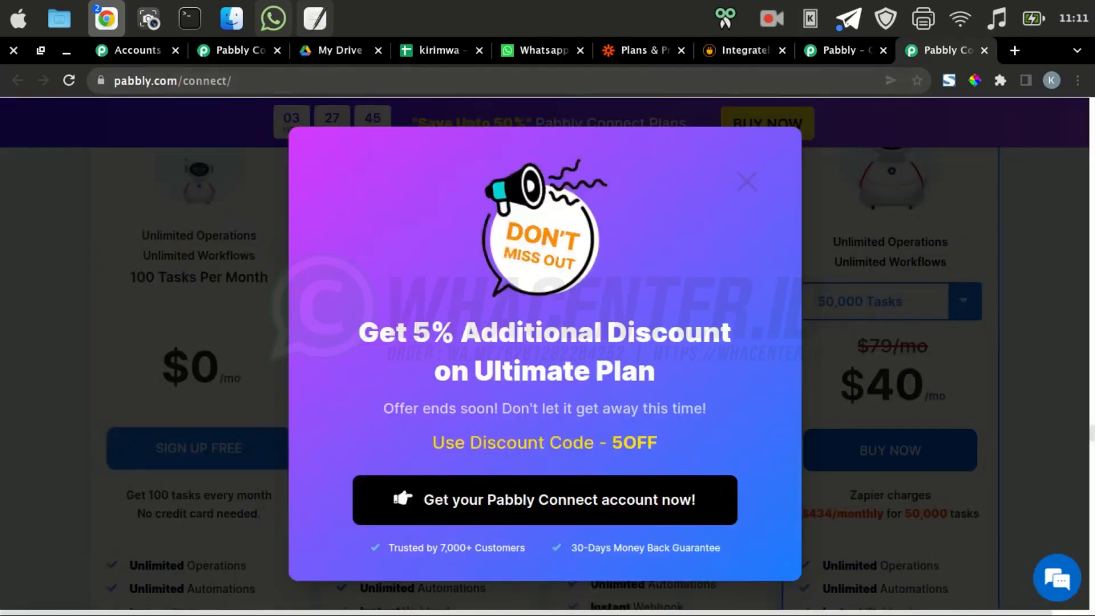
pyautogui.click(747, 181)
# On Integrately's pricing page, close the chat greeting and highlight Starter's $19.99 and 14,000 tasks
pyautogui.click(745, 51)
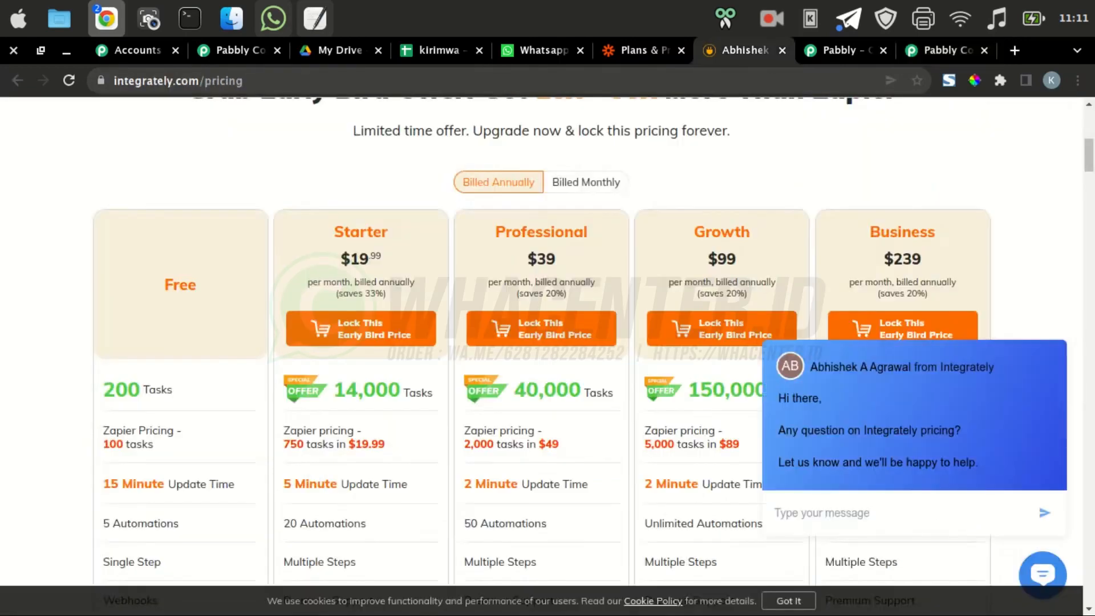
pyautogui.click(1056, 323)
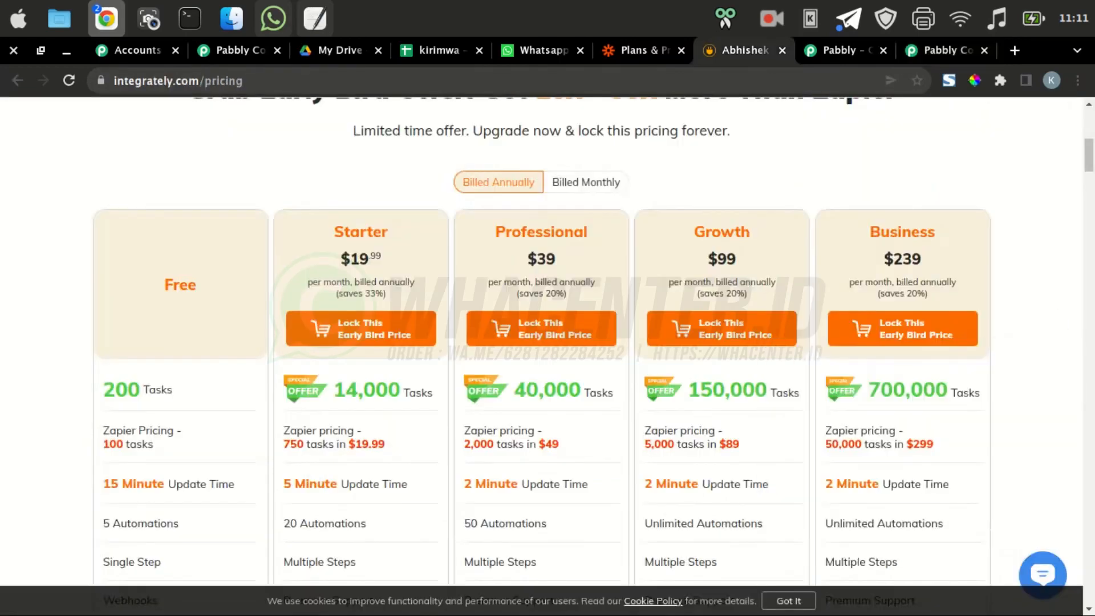
pyautogui.moveTo(341, 259); pyautogui.dragTo(385, 260)
pyautogui.moveTo(334, 389); pyautogui.dragTo(400, 390)
# On Zapier's pricing page, highlight the Starter plan's $19.99 monthly price for 750 tasks
pyautogui.click(638, 50)
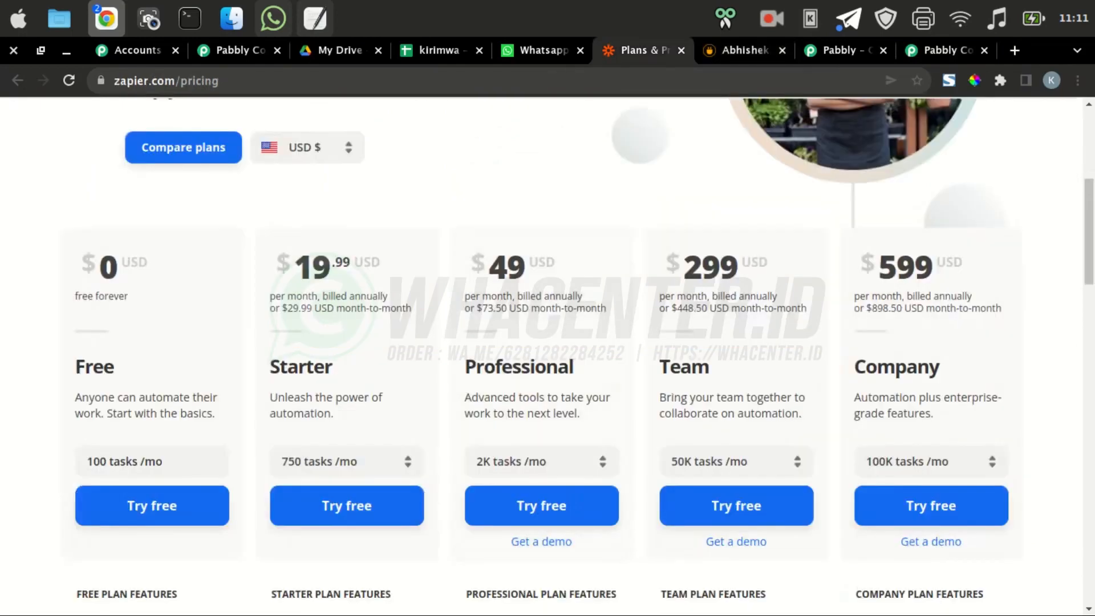
pyautogui.moveTo(295, 265); pyautogui.dragTo(335, 263)
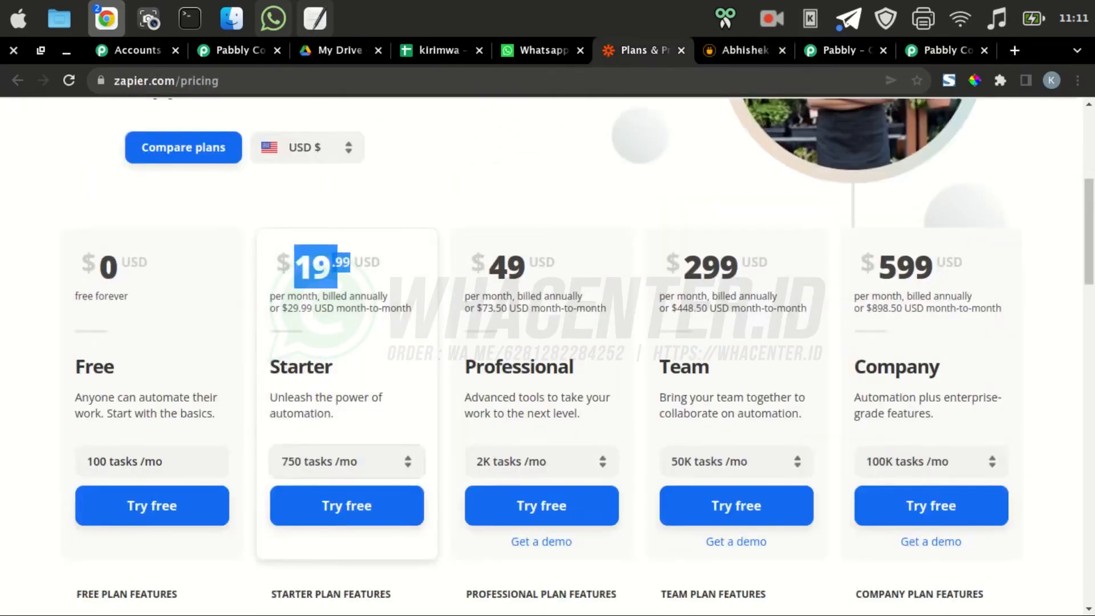
pyautogui.click(365, 420)
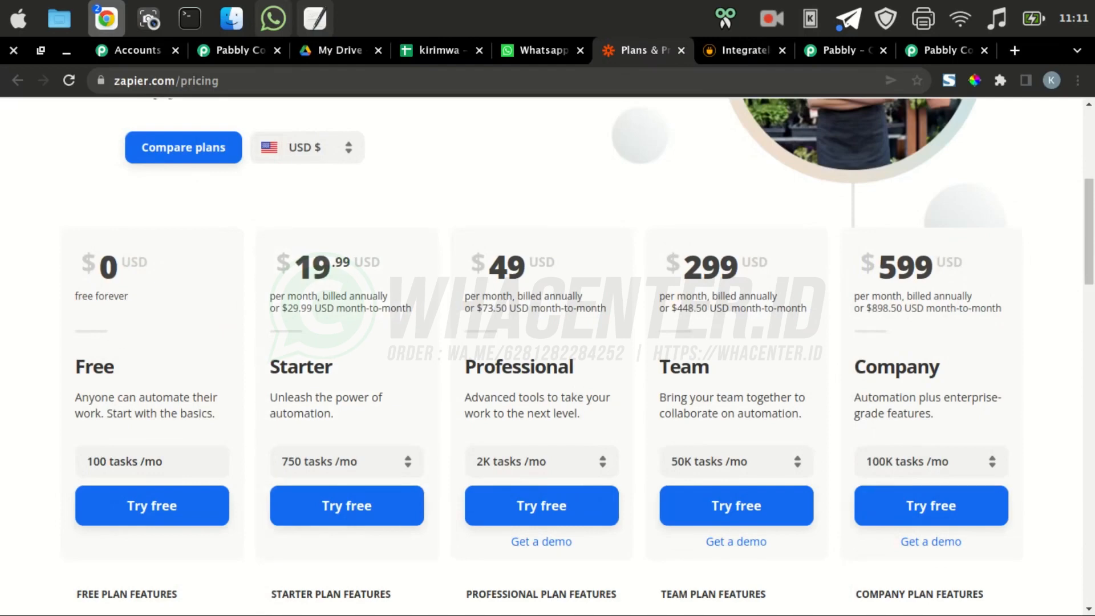
pyautogui.click(941, 50)
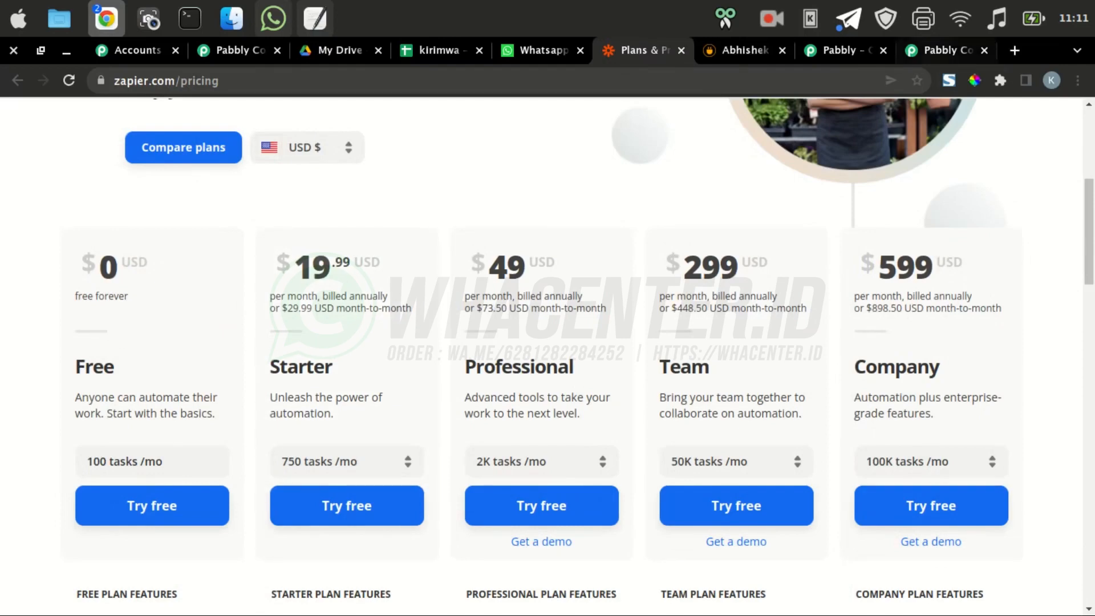
# Scan the Pabbly Connect plan features, then return to the dashboard showing 100 tasks allotted
pyautogui.scroll(-2, 548, 376)
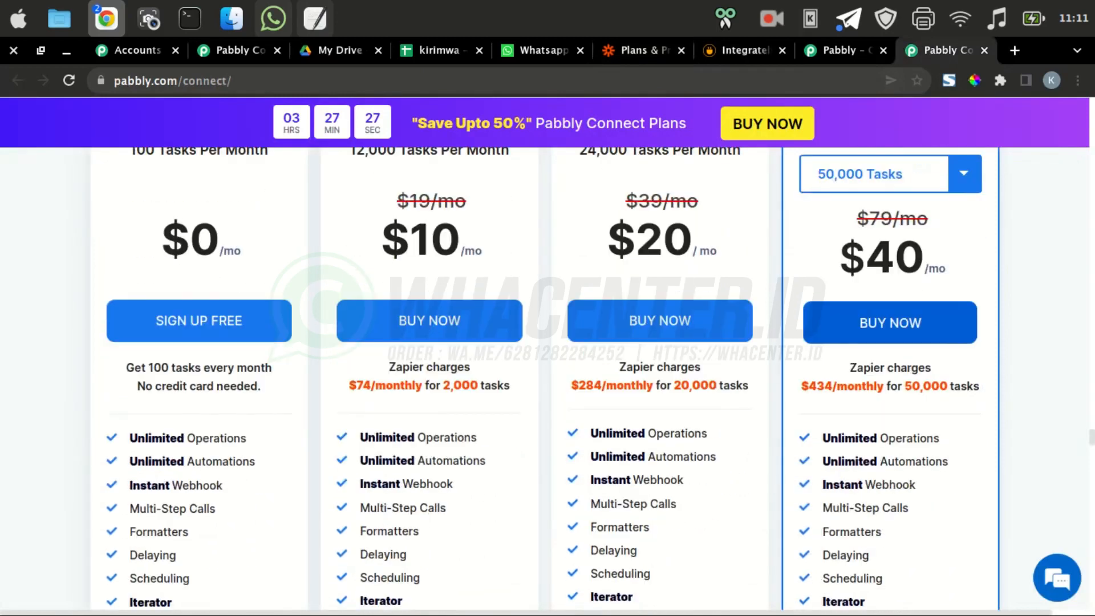
pyautogui.scroll(1, 548, 376)
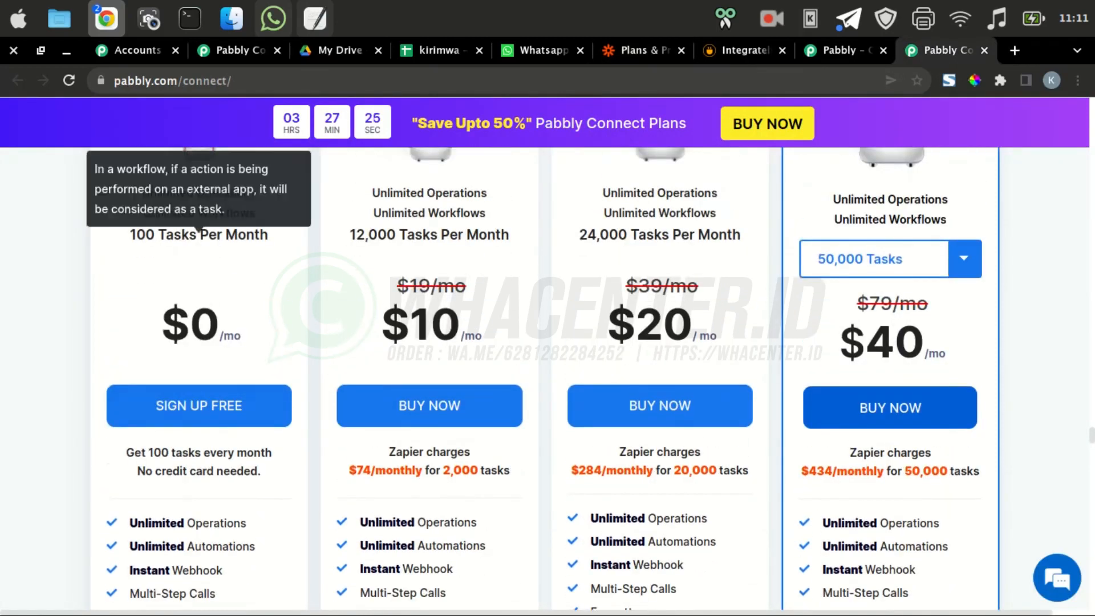
pyautogui.scroll(-3, 196, 495)
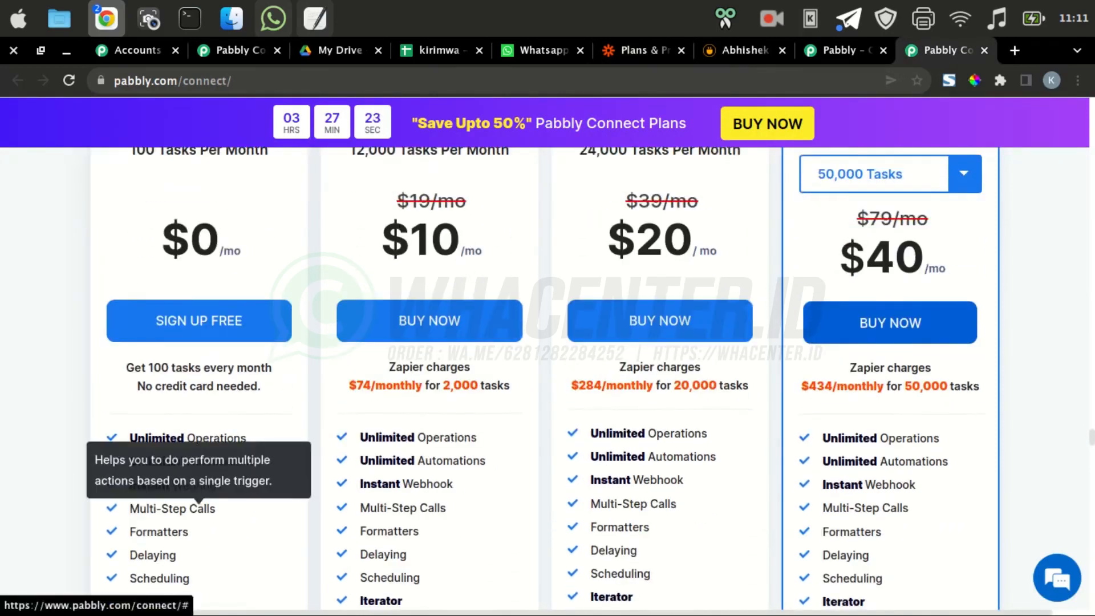
pyautogui.scroll(2, 197, 498)
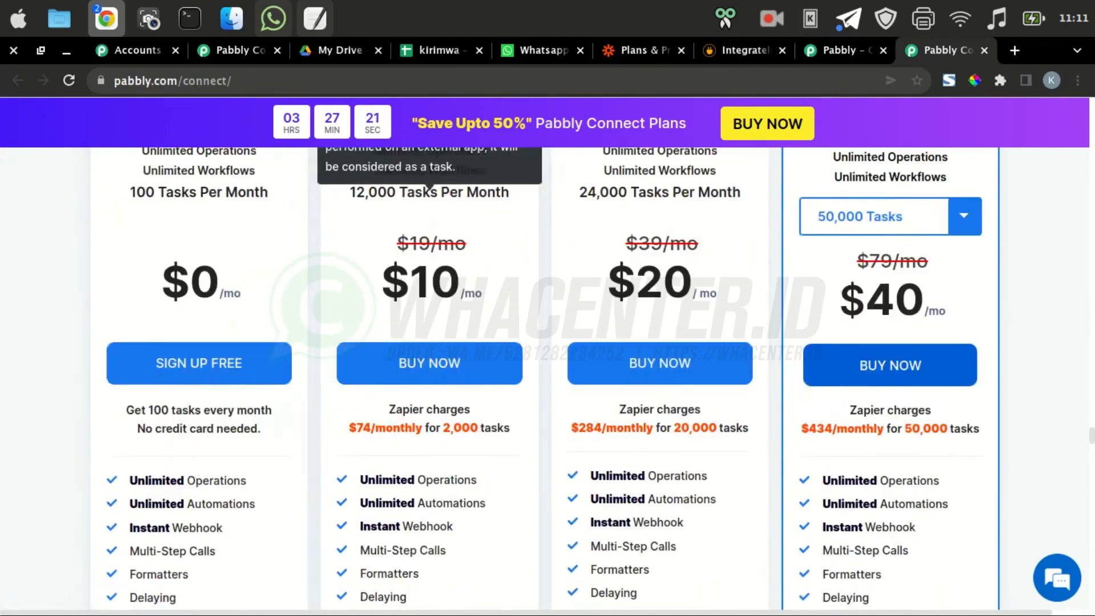
pyautogui.click(234, 50)
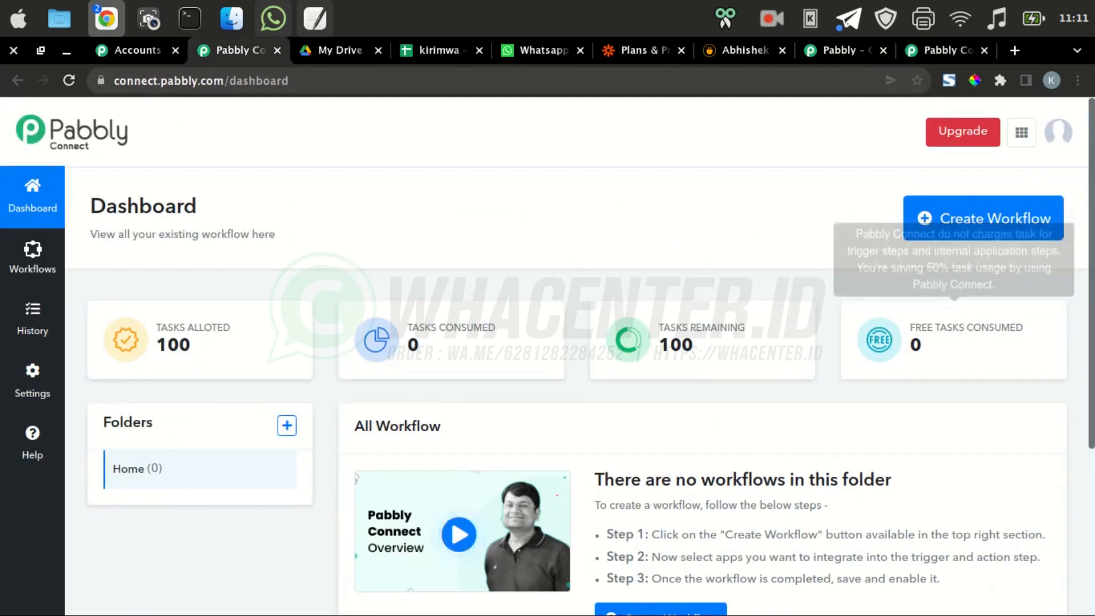
# Create a new Pabbly Connect workflow named 'sheetwa'
pyautogui.click(983, 218)
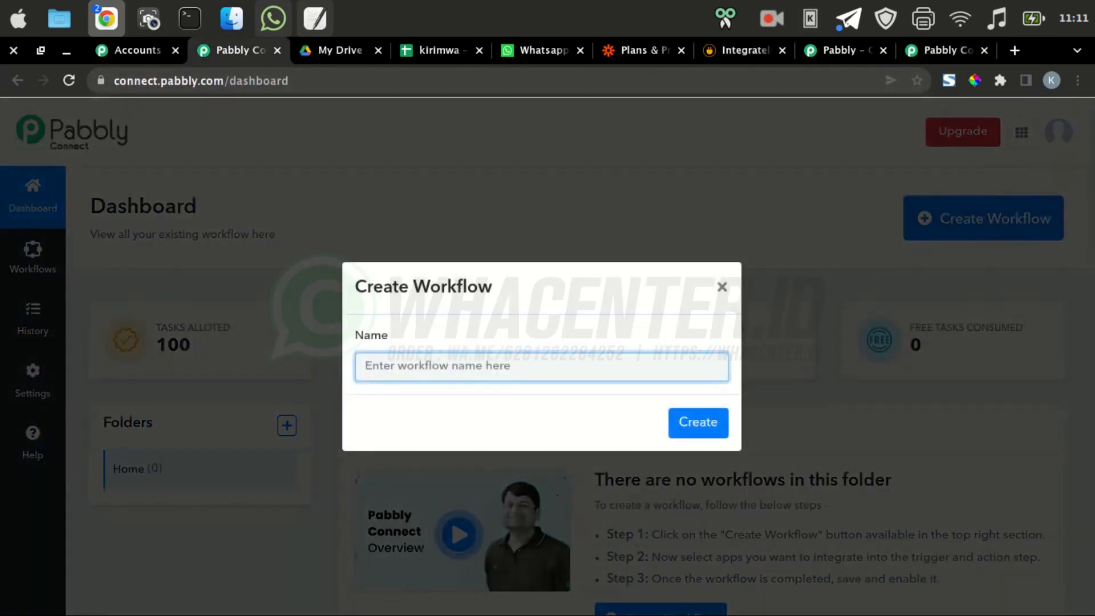
pyautogui.write('sheetwa')
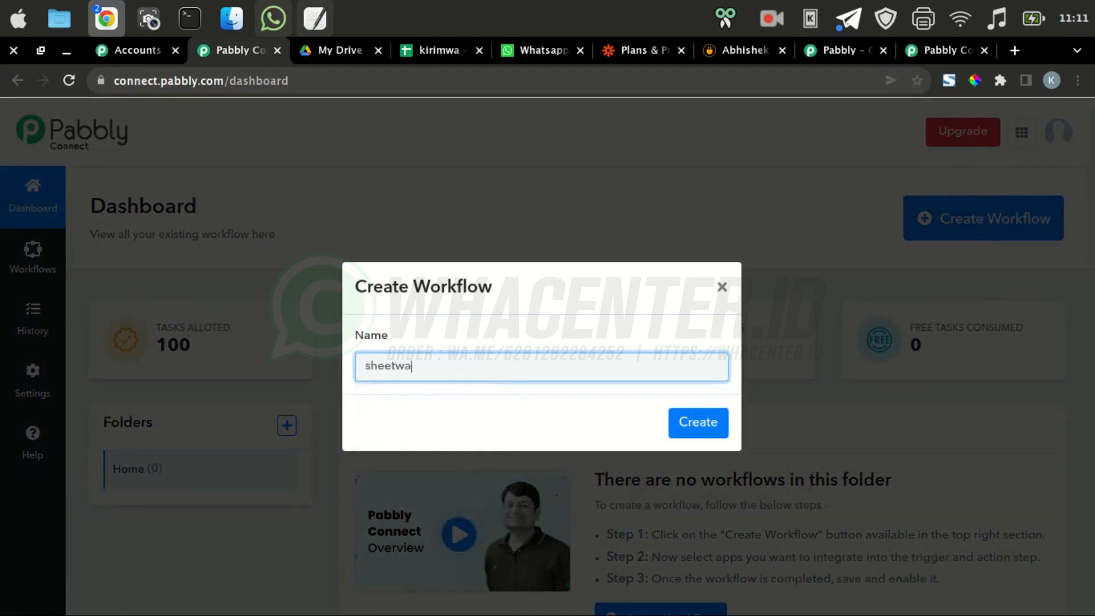
pyautogui.click(698, 422)
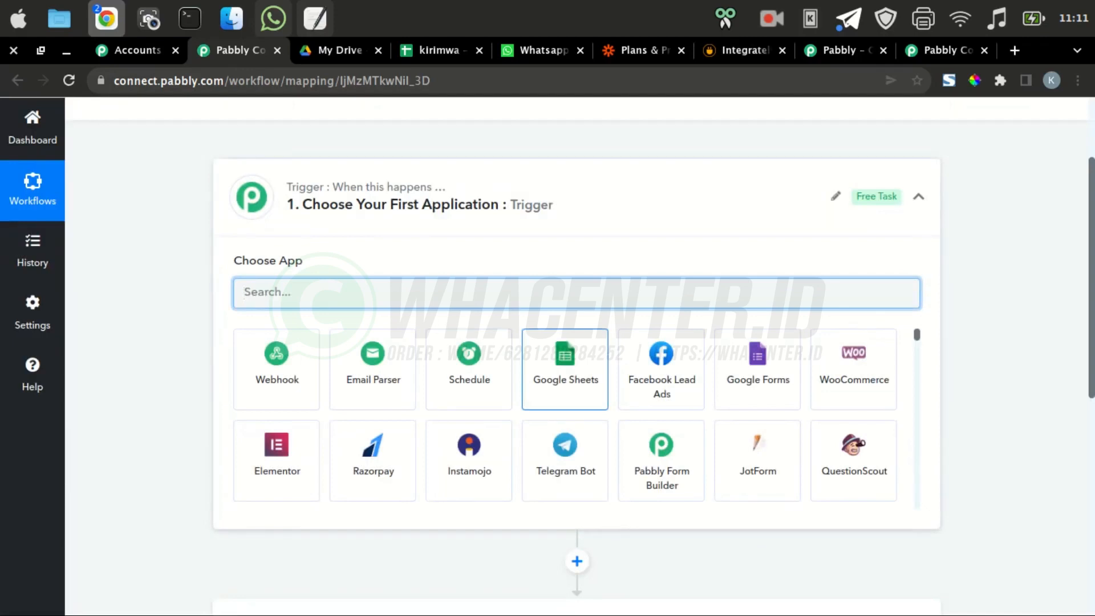
# Set Google Sheets as the trigger app with the New or Updated Spreadsheet Row event
pyautogui.click(564, 368)
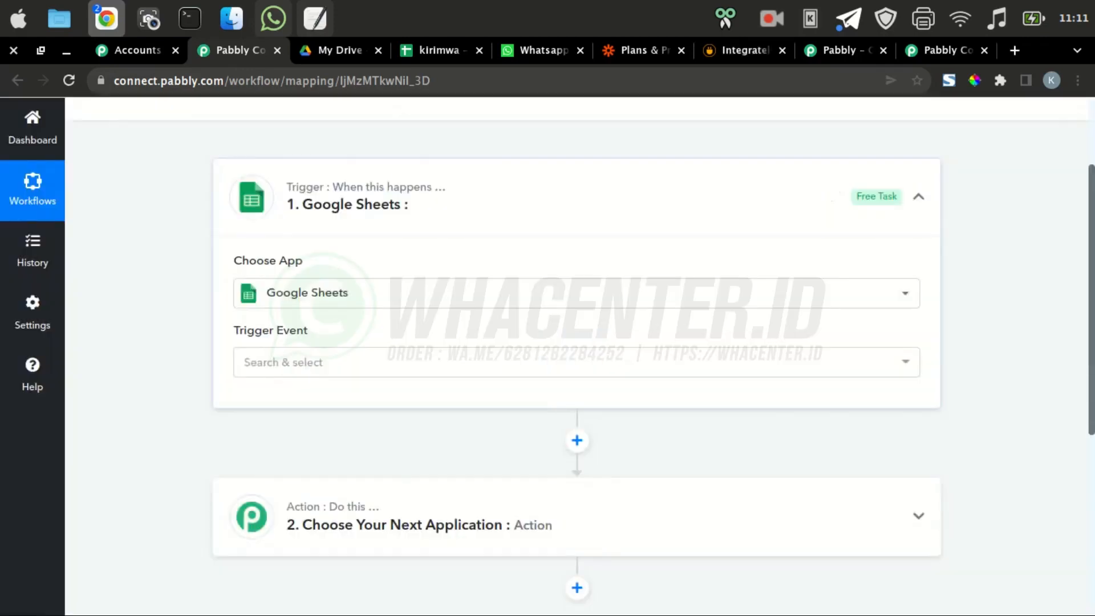
pyautogui.scroll(-3, 576, 354)
pyautogui.scroll(3, 576, 370)
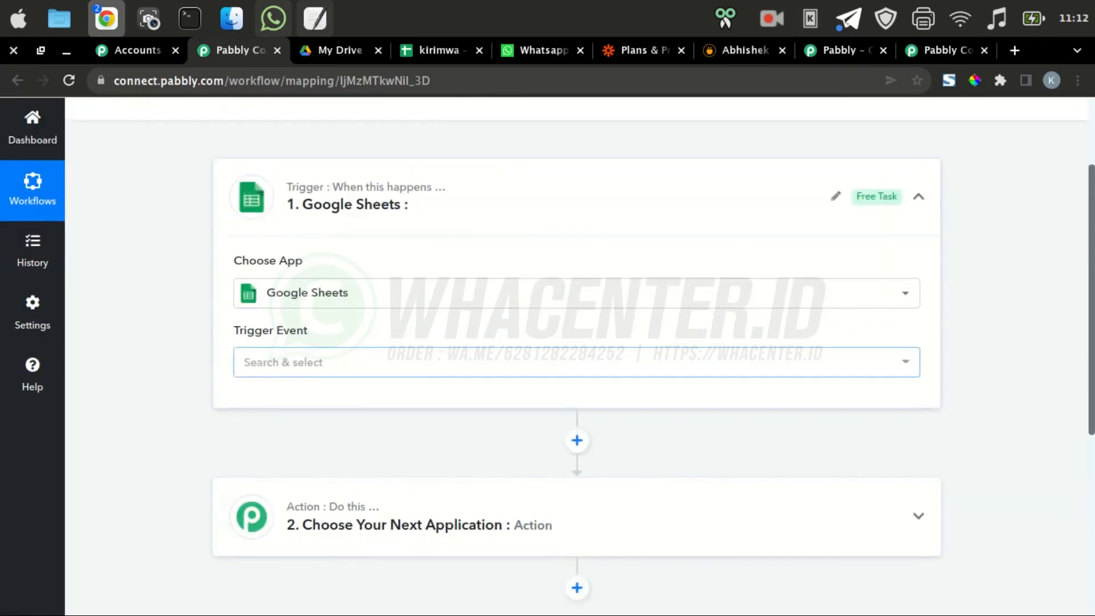
pyautogui.click(577, 362)
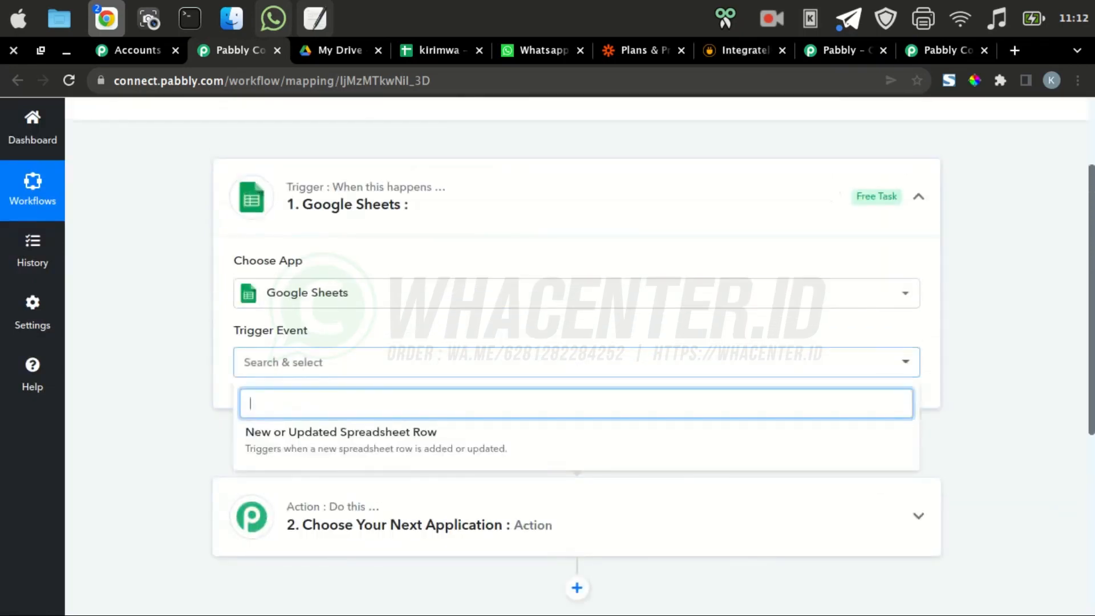
pyautogui.click(577, 362)
pyautogui.click(577, 362)
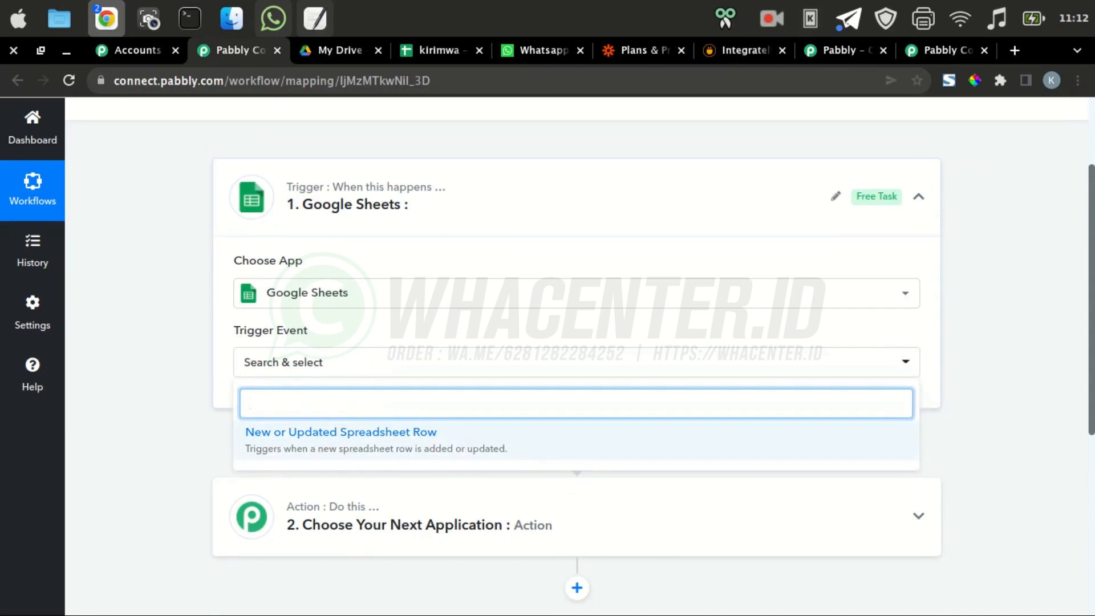
pyautogui.click(376, 440)
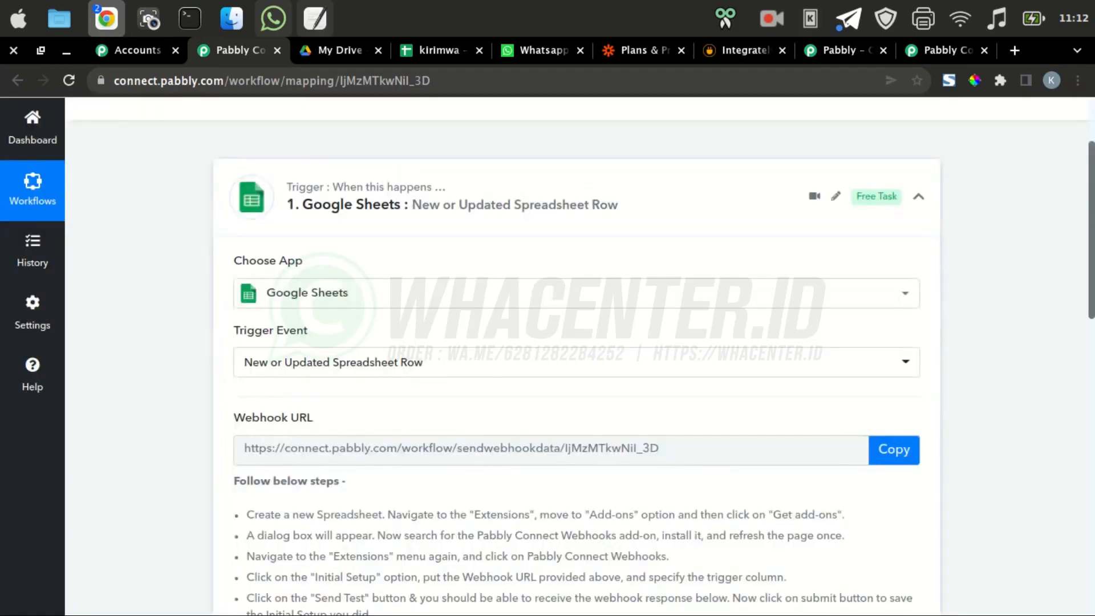
pyautogui.scroll(-5, 577, 356)
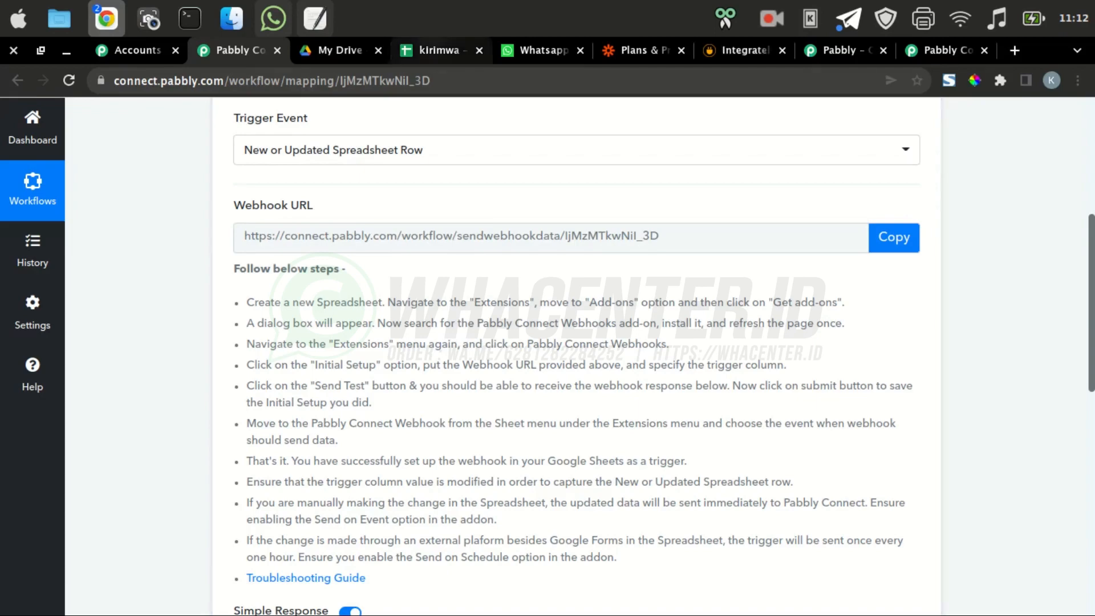
# In the kirimwa sheet, open the Workspace Marketplace via Extensions > Add-ons > Get add-ons
pyautogui.click(438, 50)
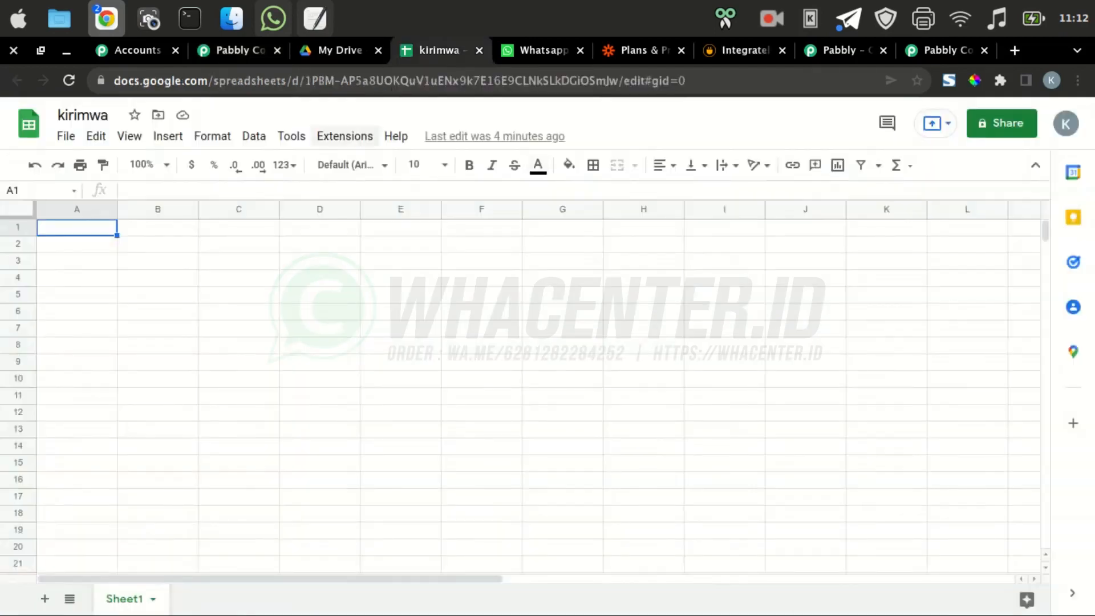
pyautogui.click(344, 135)
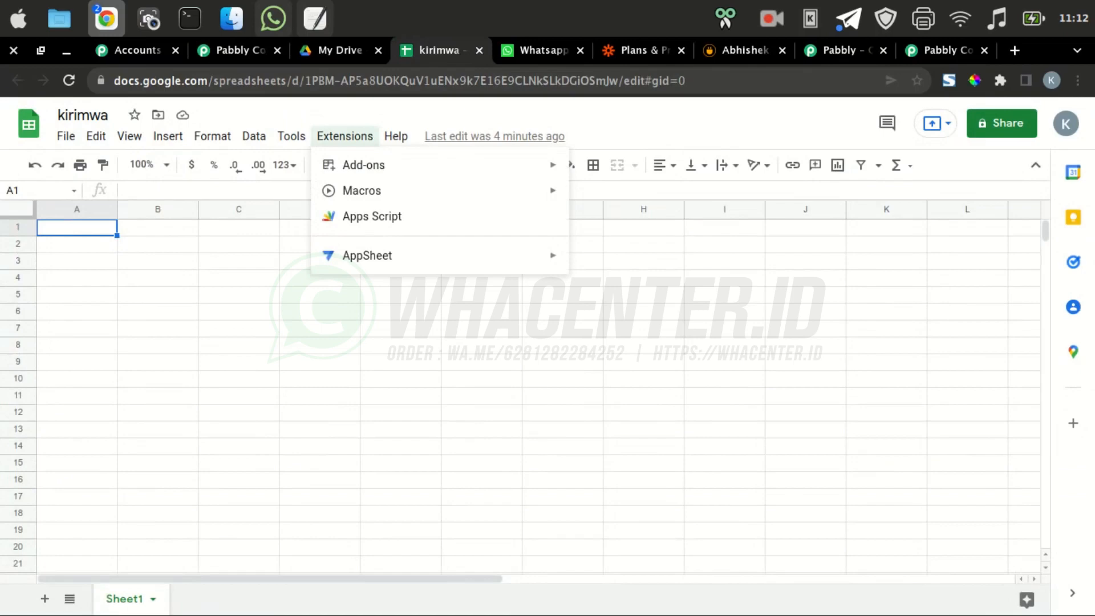
pyautogui.moveTo(376, 165)
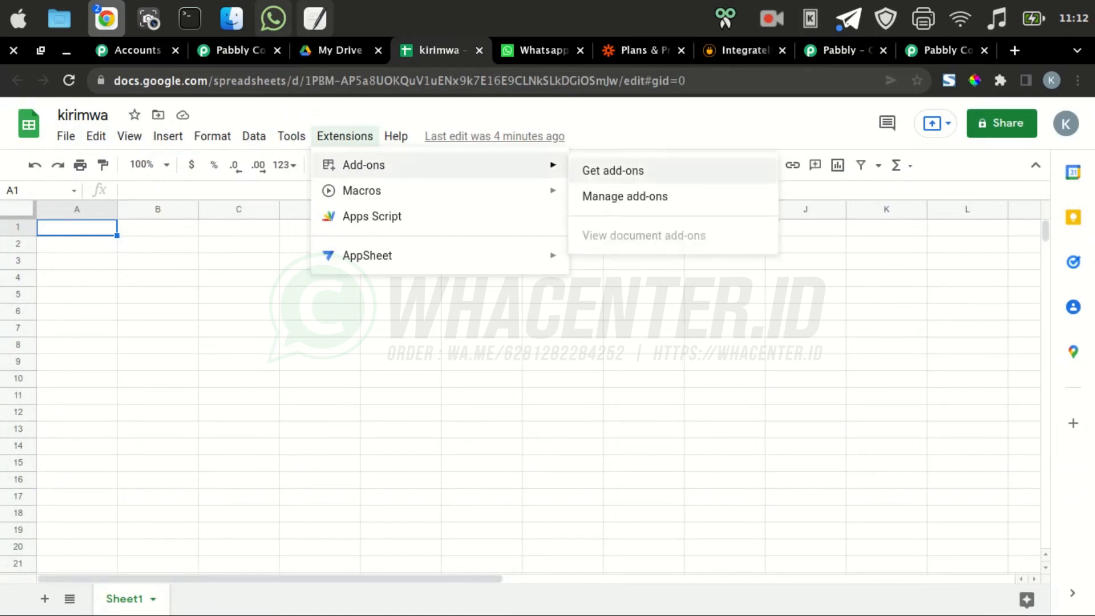
pyautogui.click(613, 170)
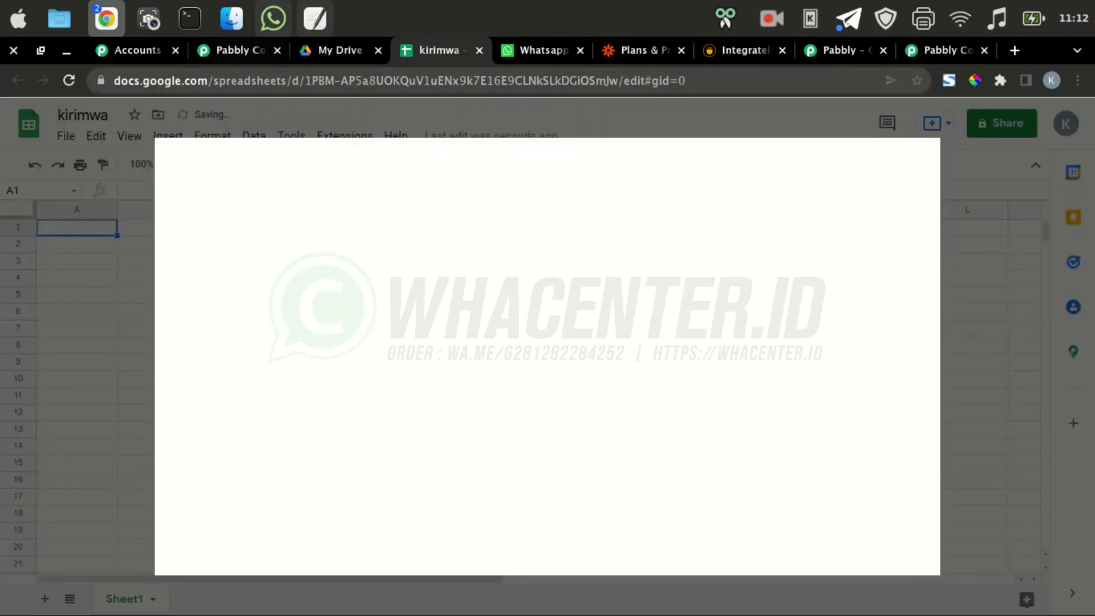
# Copy the add-on name 'Pabbly Connect Webhooks' from the workflow's setup steps
pyautogui.click(239, 50)
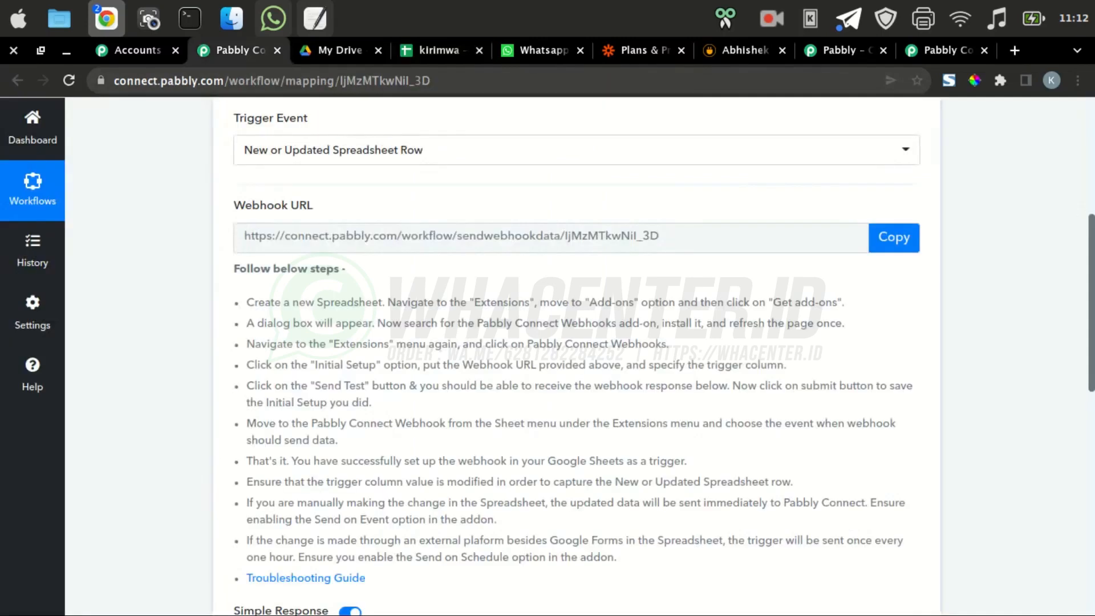
pyautogui.scroll(-2, 576, 353)
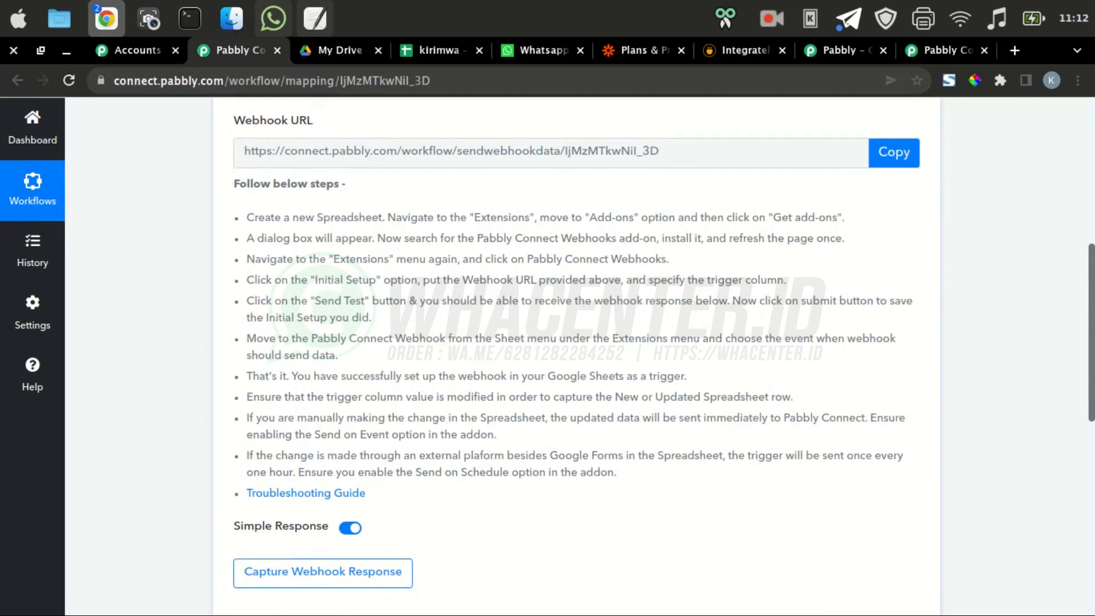
pyautogui.moveTo(482, 239); pyautogui.dragTo(606, 239)
pyautogui.click(607, 239)
pyautogui.doubleClick(492, 239)
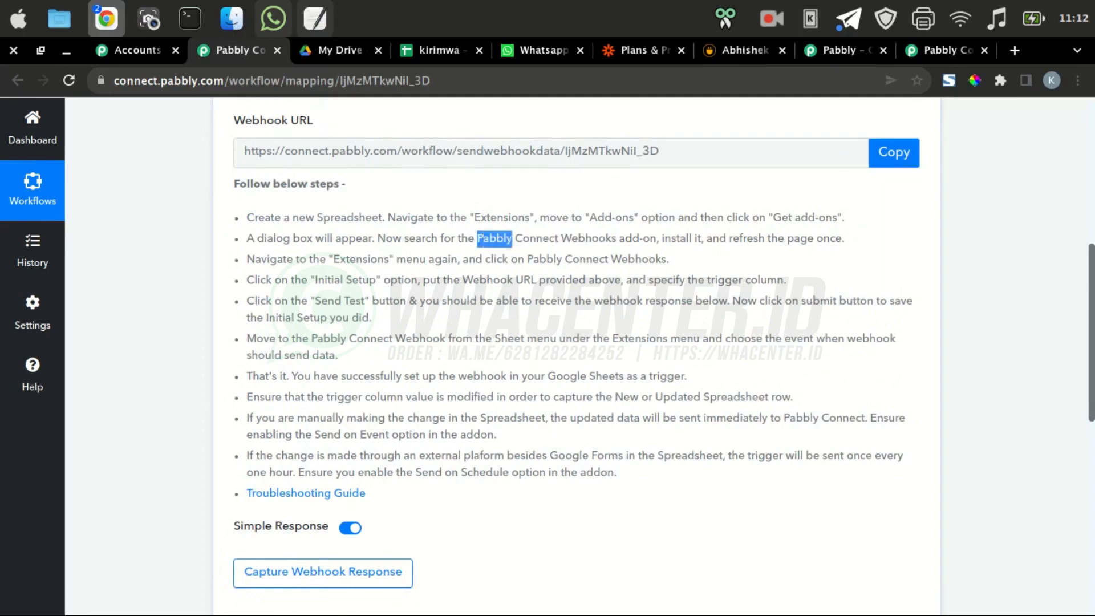
pyautogui.moveTo(512, 239); pyautogui.dragTo(615, 239)
pyautogui.rightClick(580, 234)
pyautogui.click(605, 252)
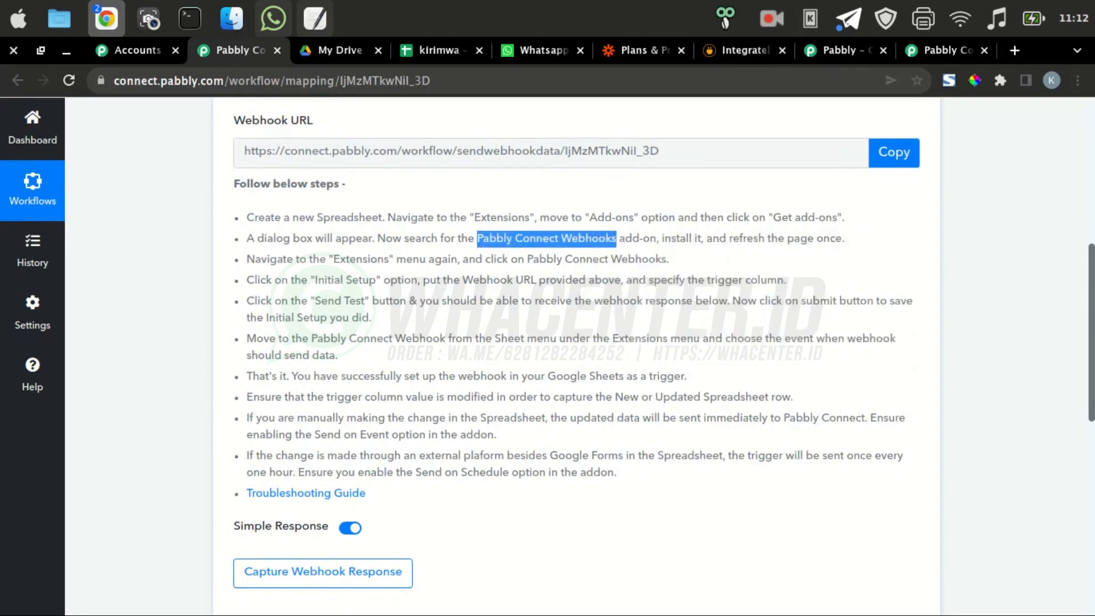
# Search the marketplace for 'Pabbly Connect Webhooks' and open its add-on listing
pyautogui.click(439, 51)
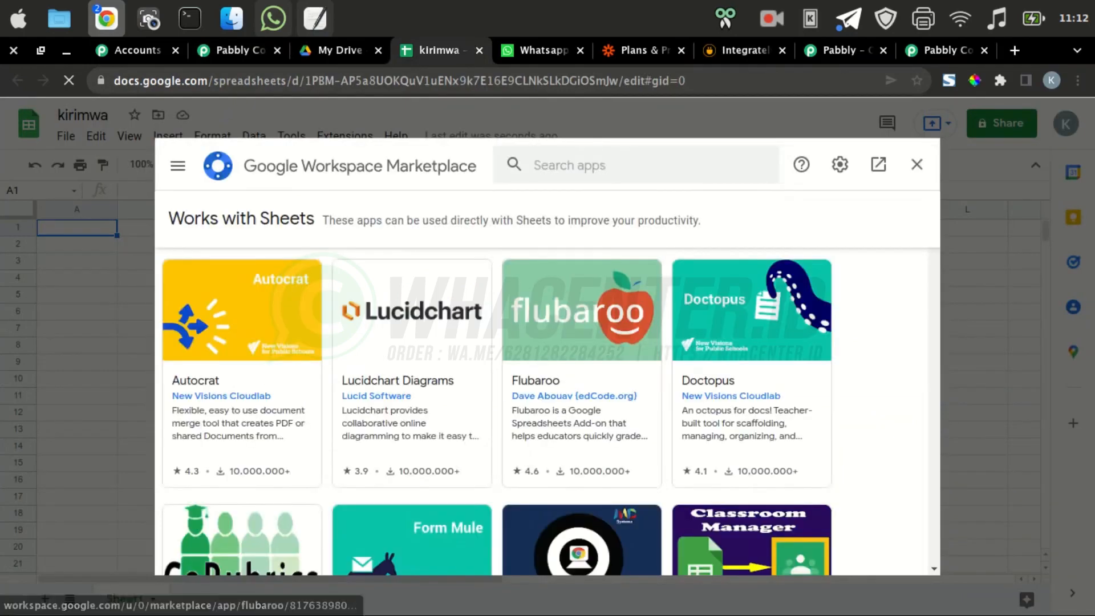
pyautogui.rightClick(625, 165)
pyautogui.click(666, 275)
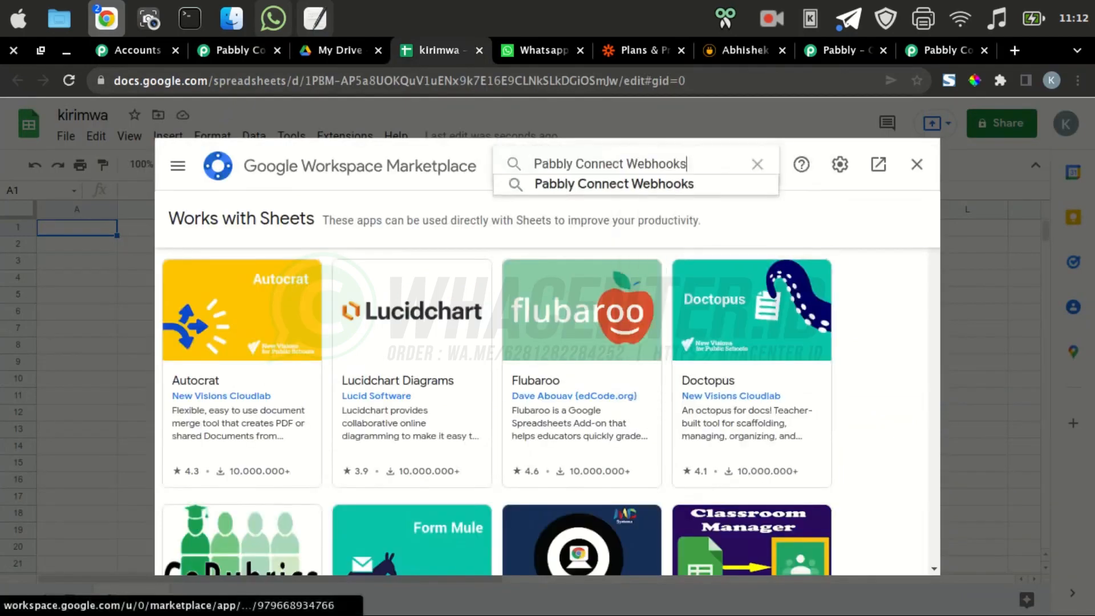
pyautogui.press('Return')
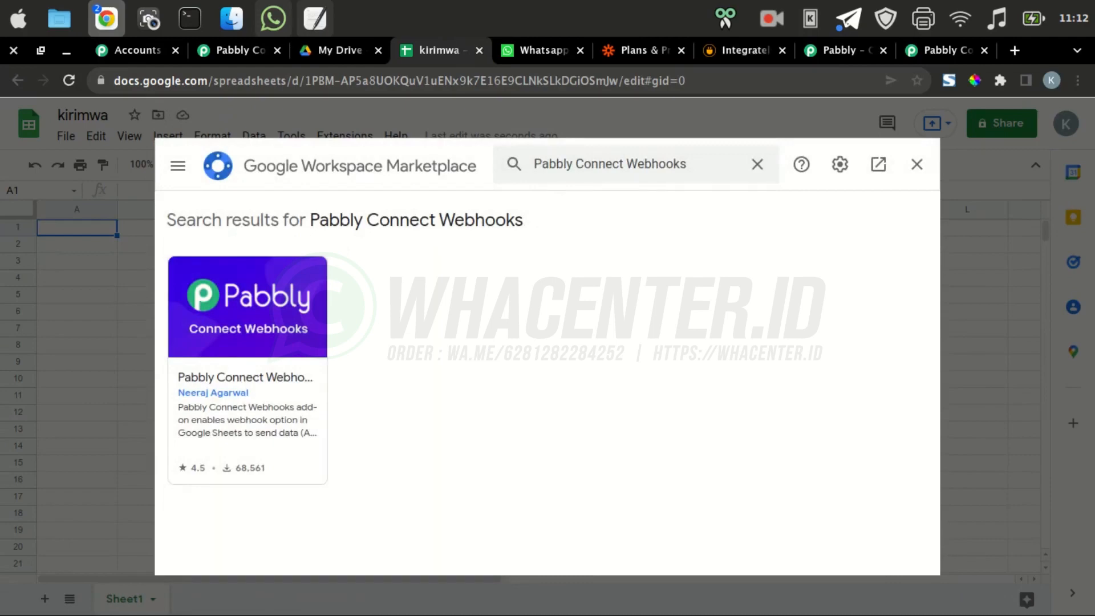
pyautogui.click(248, 319)
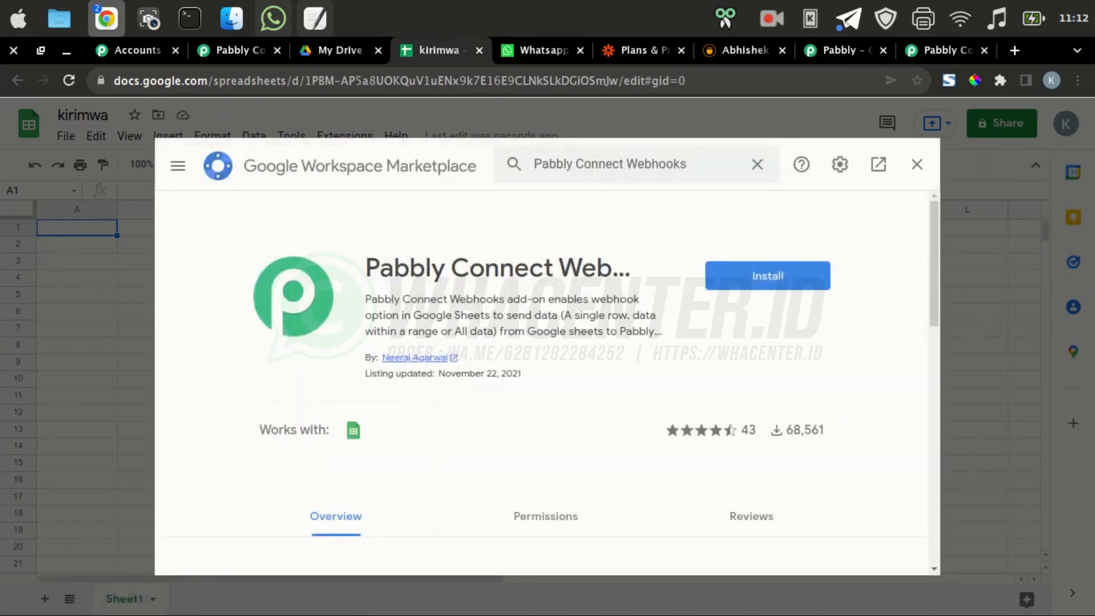
# Install Pabbly Connect Webhooks, choosing the Google account and allowing it access
pyautogui.click(767, 275)
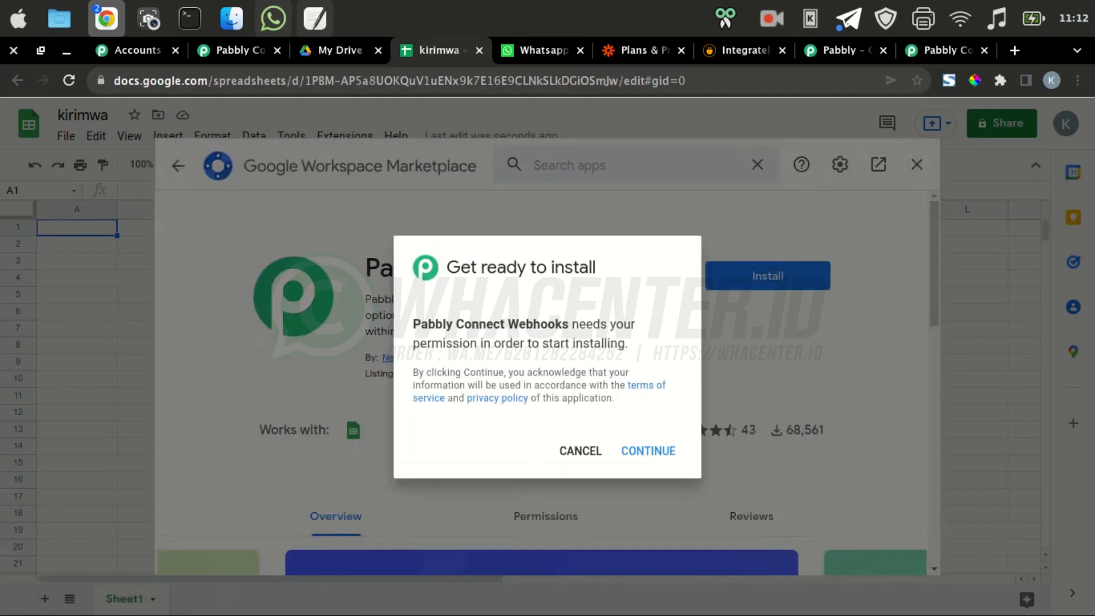
pyautogui.click(647, 450)
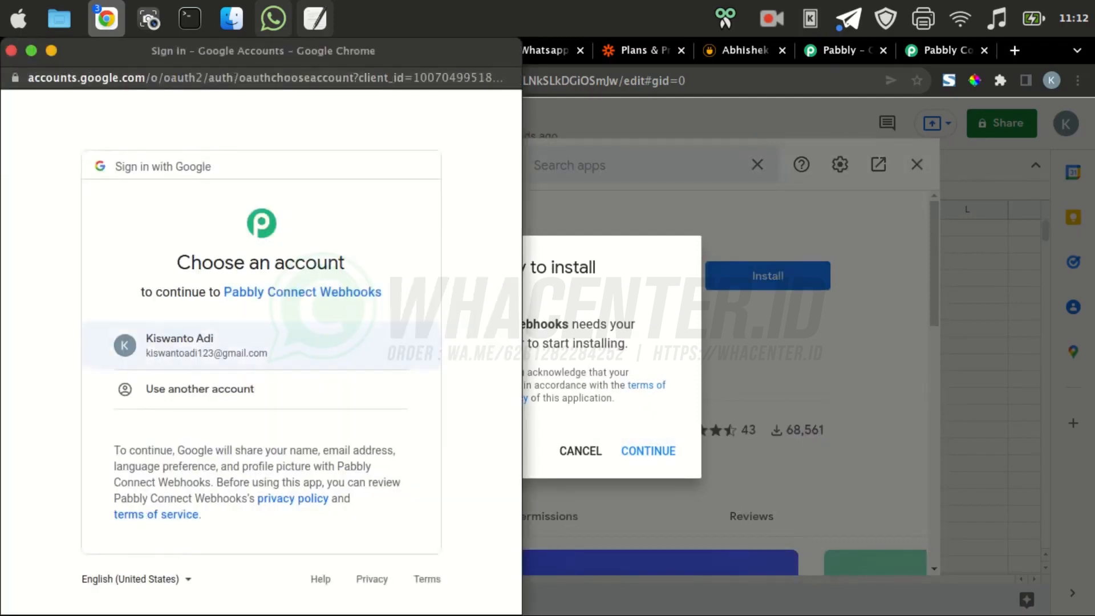
pyautogui.click(261, 345)
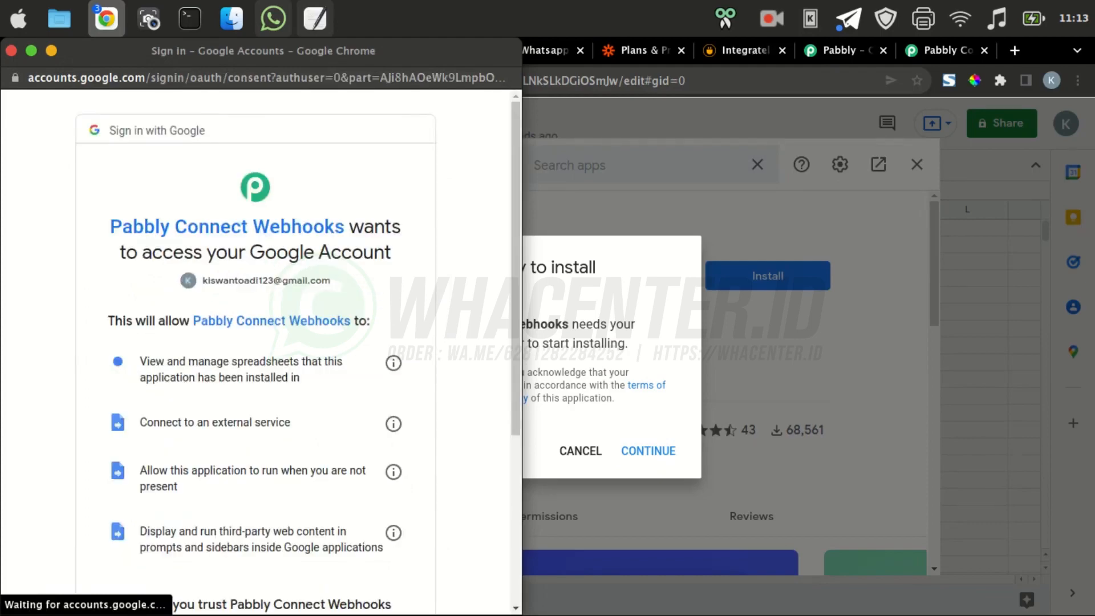
pyautogui.scroll(-5, 256, 342)
pyautogui.click(330, 497)
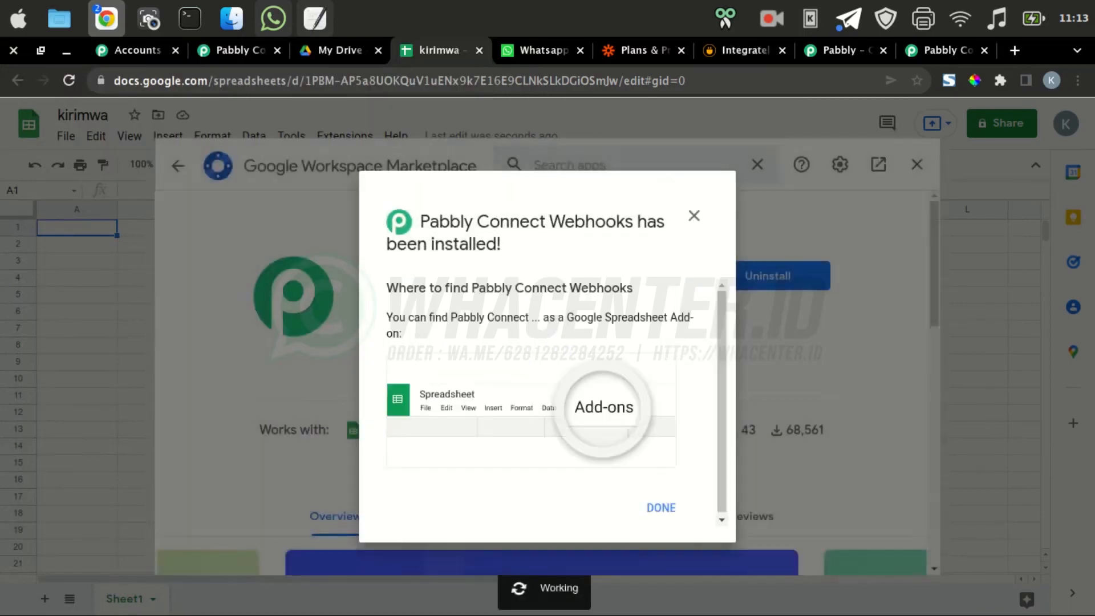
pyautogui.click(661, 505)
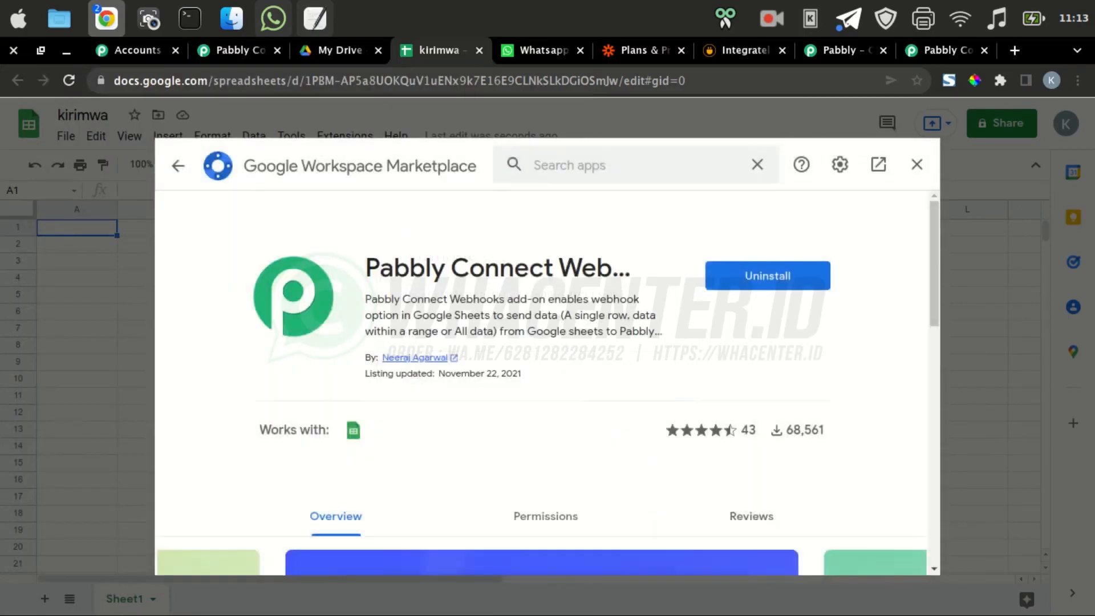
pyautogui.click(237, 50)
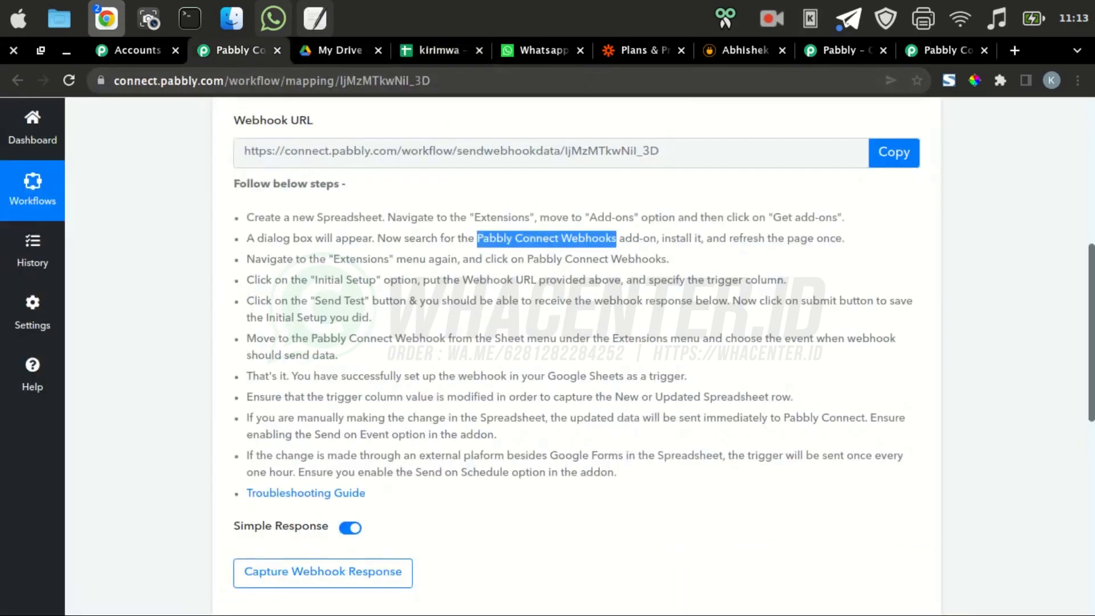
# Read the setup step about refreshing the spreadsheet page in the Pabbly Connect workflow
pyautogui.click(546, 238)
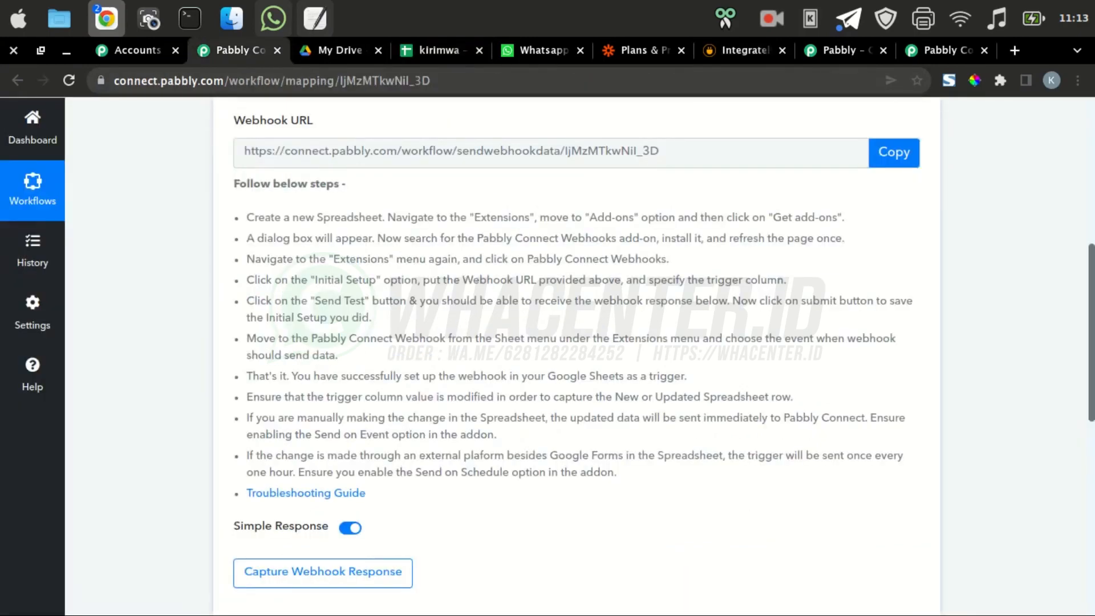
pyautogui.moveTo(727, 238); pyautogui.dragTo(845, 238)
pyautogui.click(845, 238)
# Close the marketplace, reload the kirimwa sheet, and open Extensions to find Pabbly Connect Webhooks
pyautogui.click(439, 51)
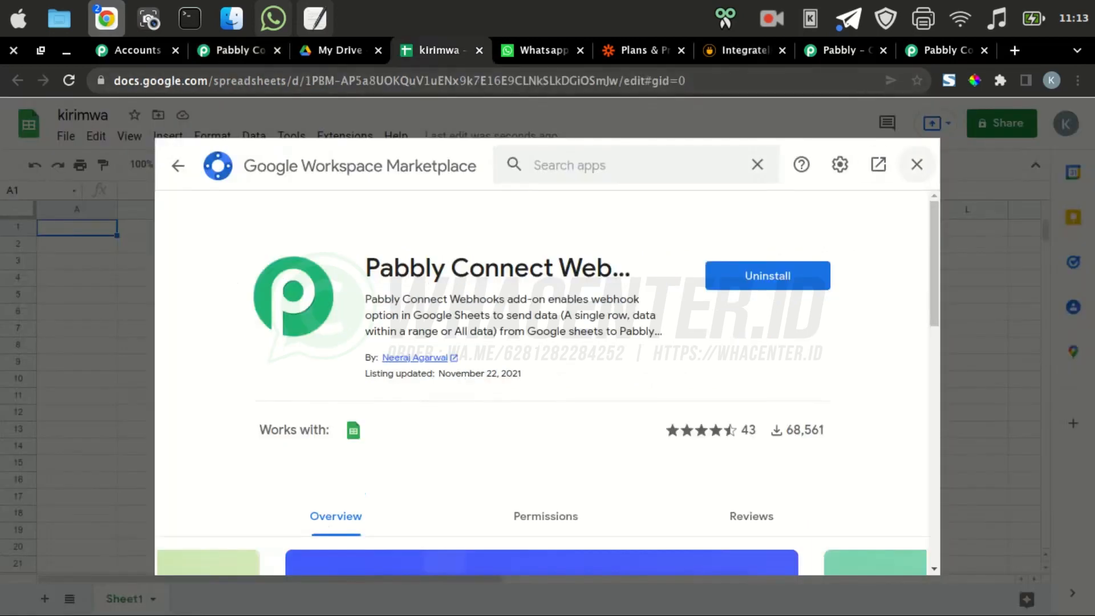
pyautogui.click(985, 166)
pyautogui.click(344, 136)
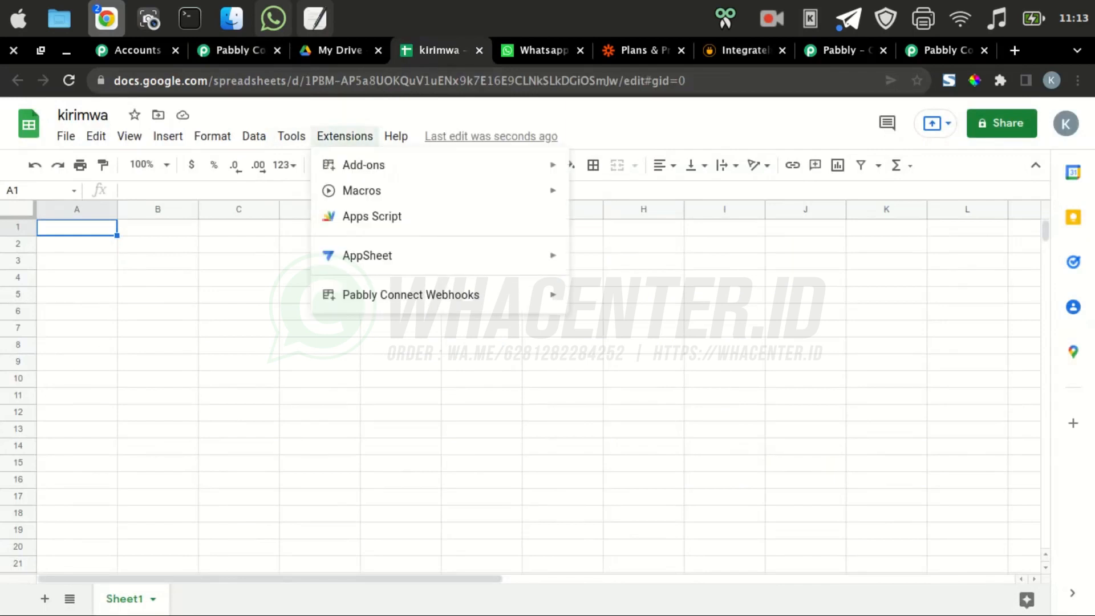
pyautogui.moveTo(411, 294)
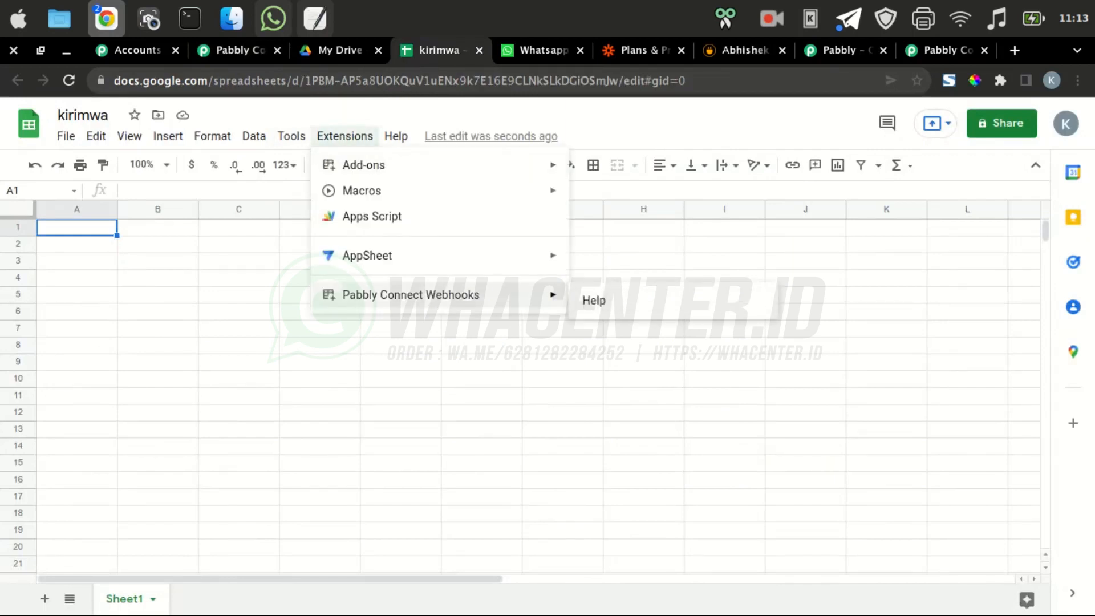
pyautogui.click(481, 345)
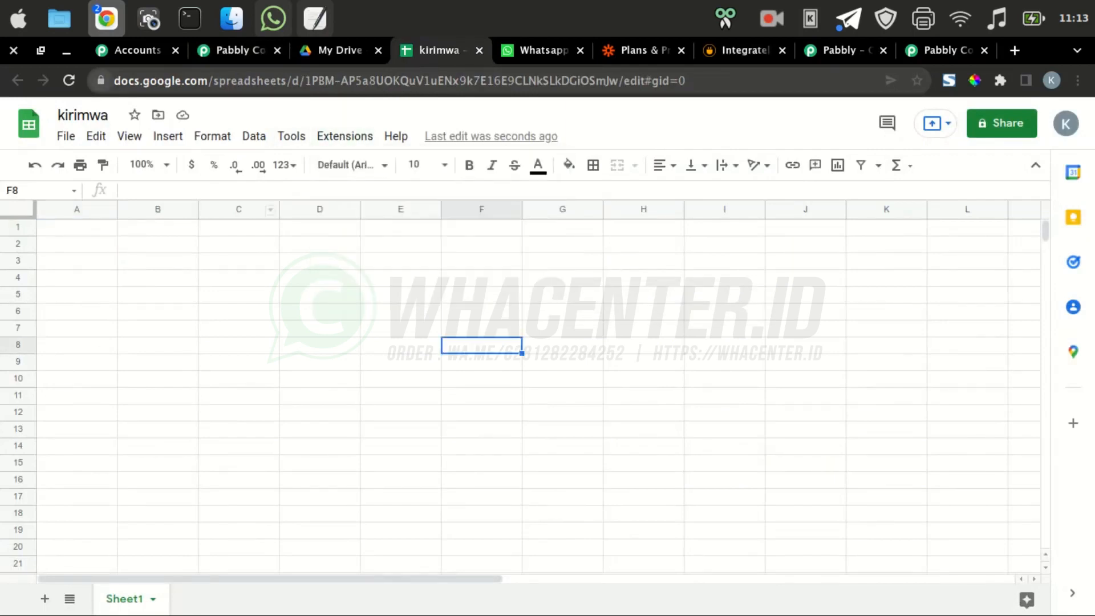
pyautogui.click(69, 80)
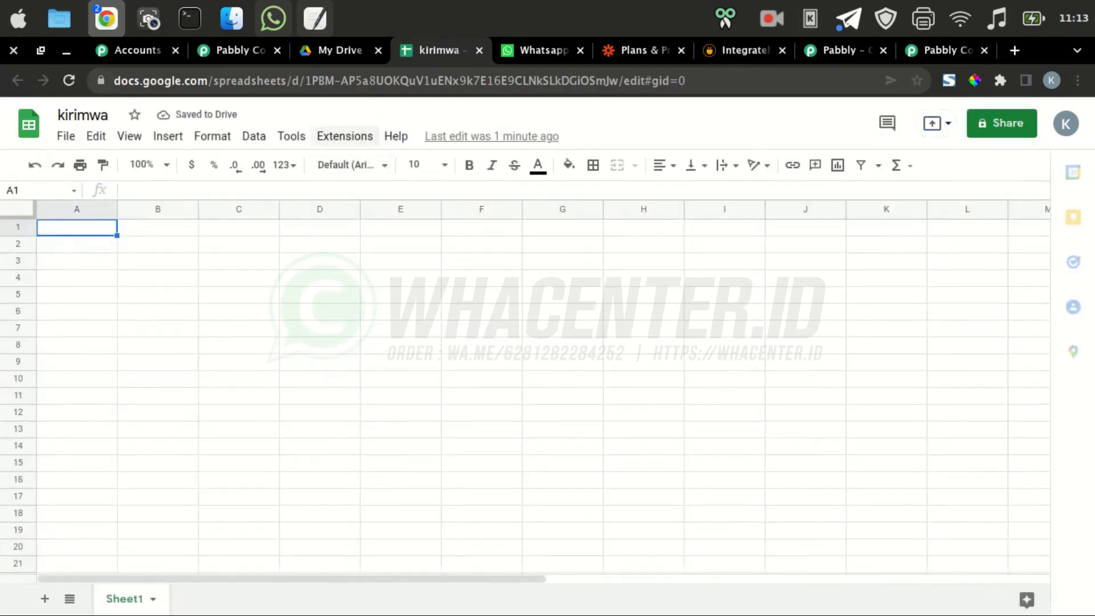
pyautogui.click(344, 136)
pyautogui.click(344, 136)
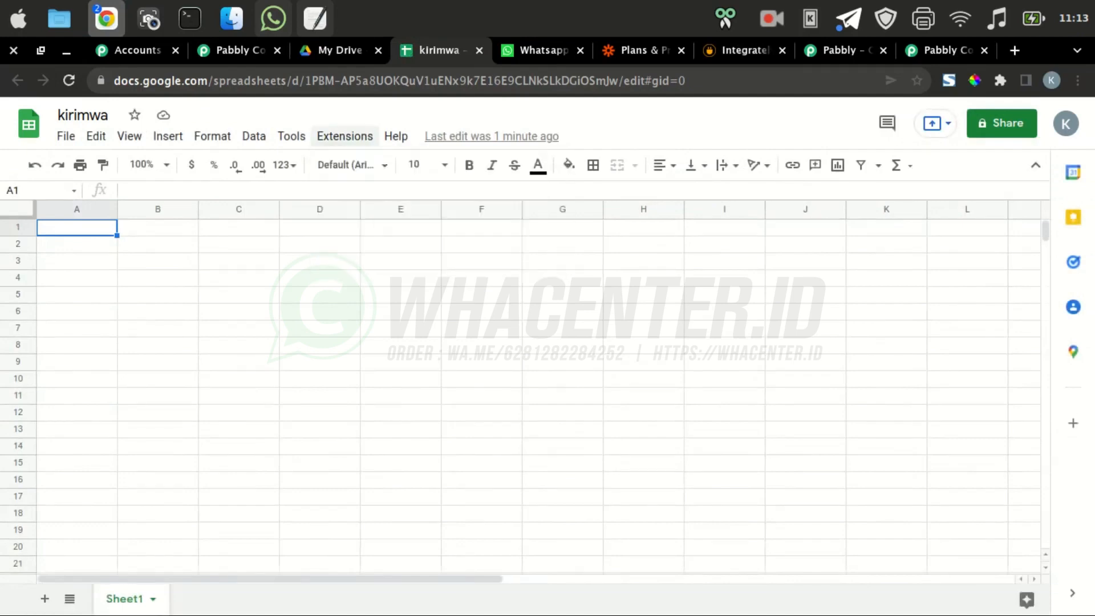
pyautogui.click(345, 137)
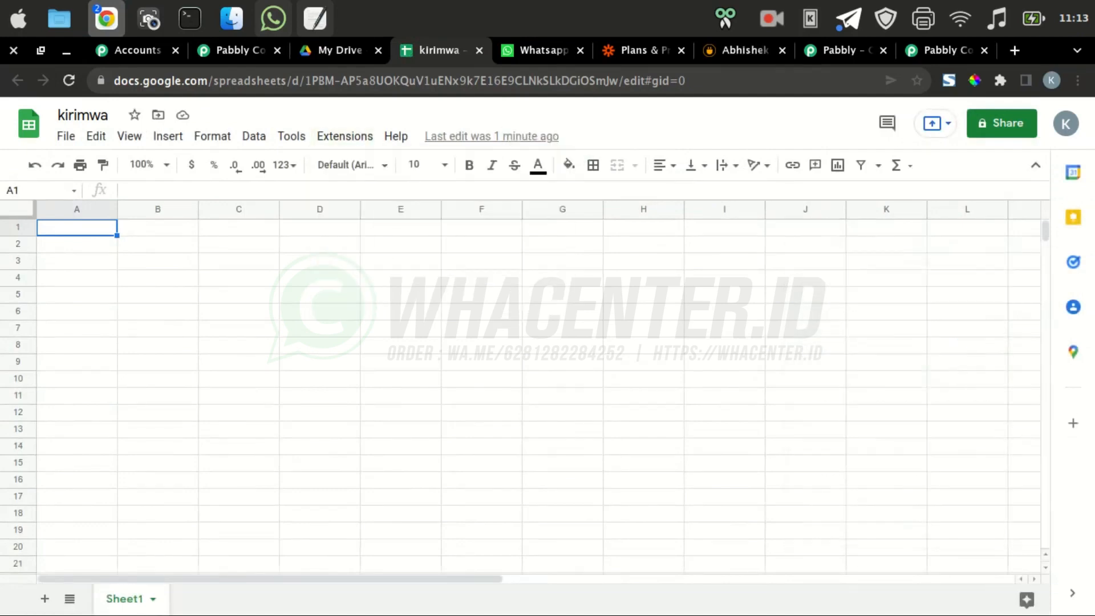
pyautogui.click(345, 137)
# Open the add-on's Initial Setup and paste the Pabbly workflow's webhook URL as Webhook URL
pyautogui.moveTo(411, 295)
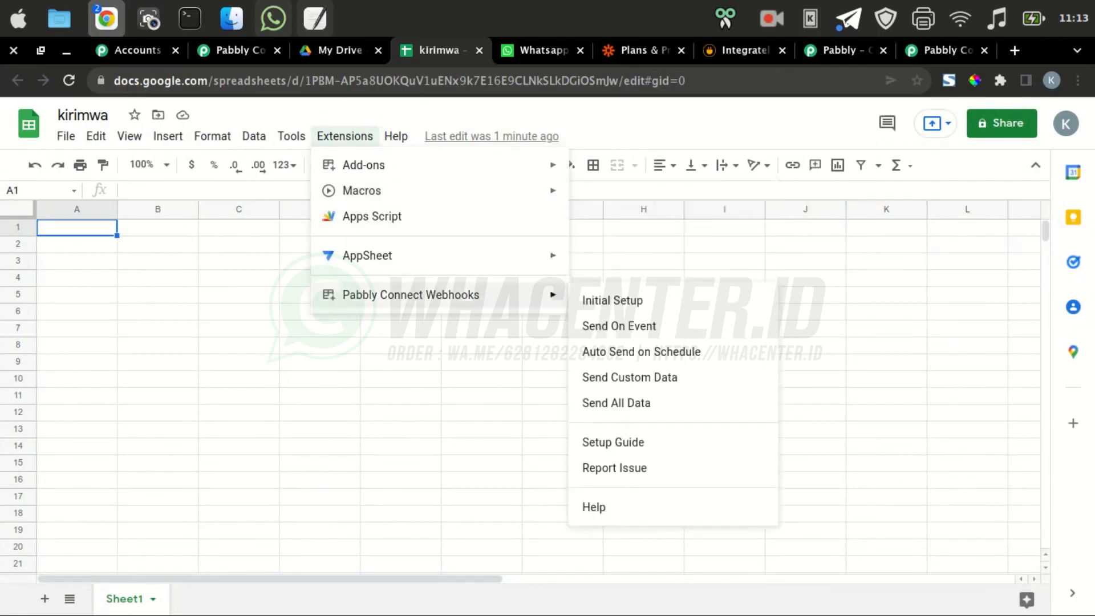
pyautogui.click(612, 300)
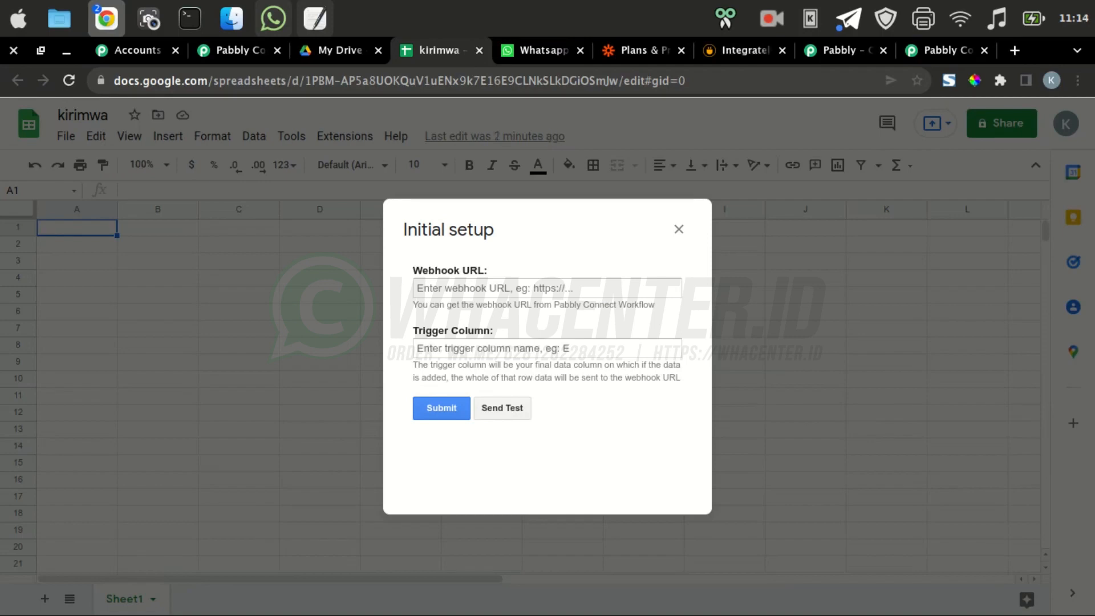
pyautogui.click(495, 288)
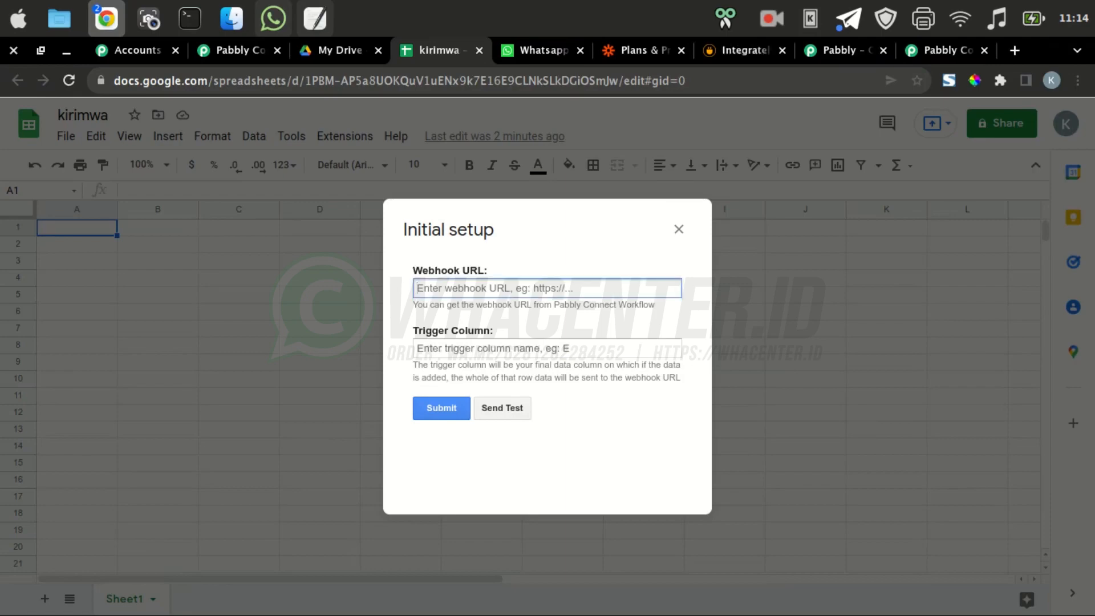
pyautogui.click(238, 50)
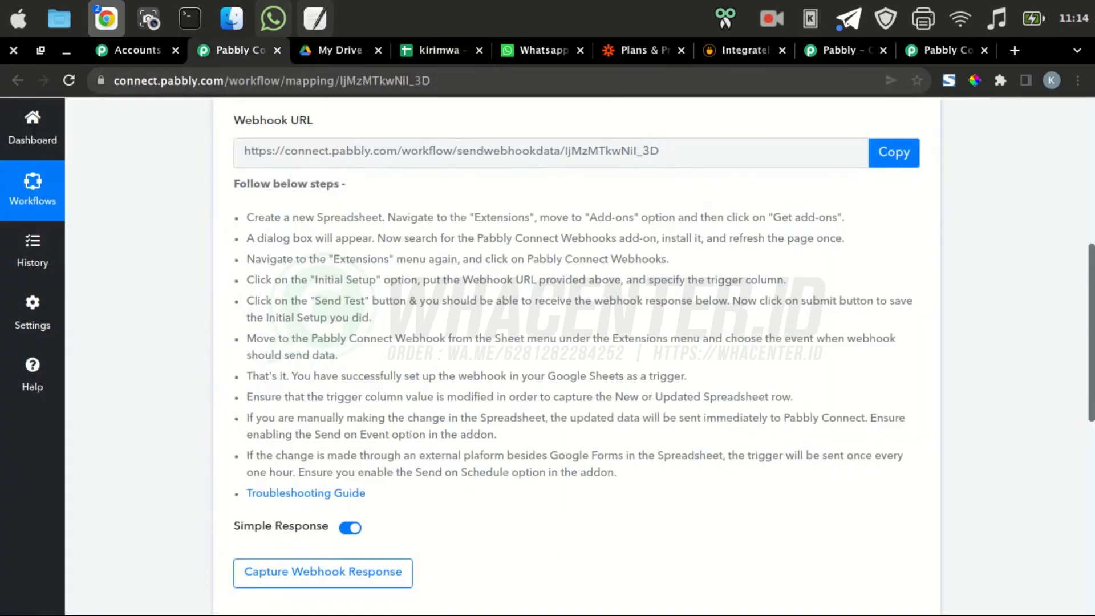
pyautogui.click(893, 152)
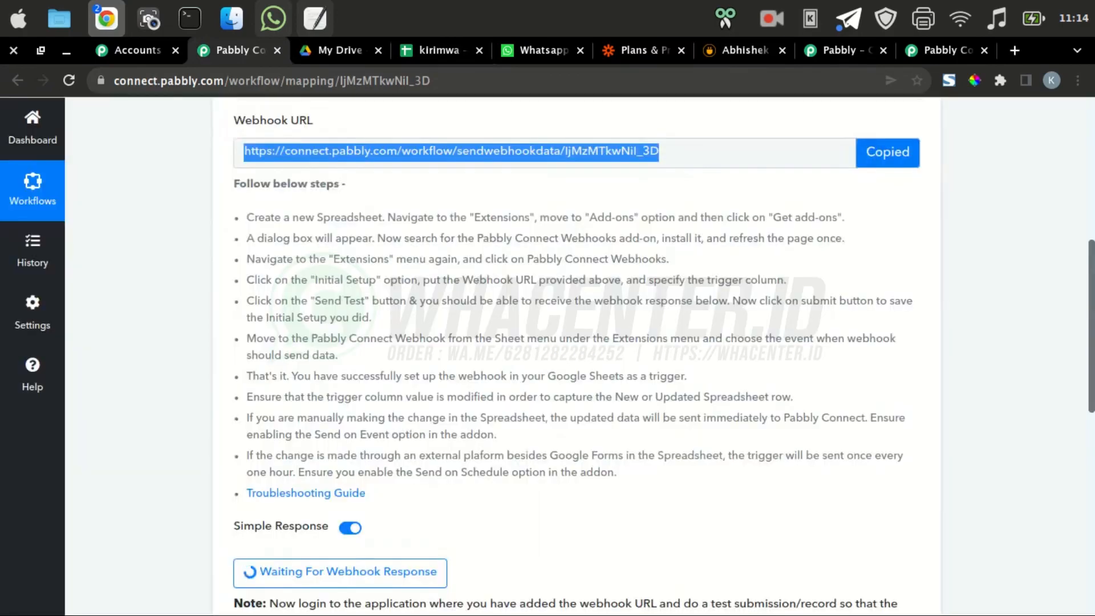
pyautogui.click(440, 50)
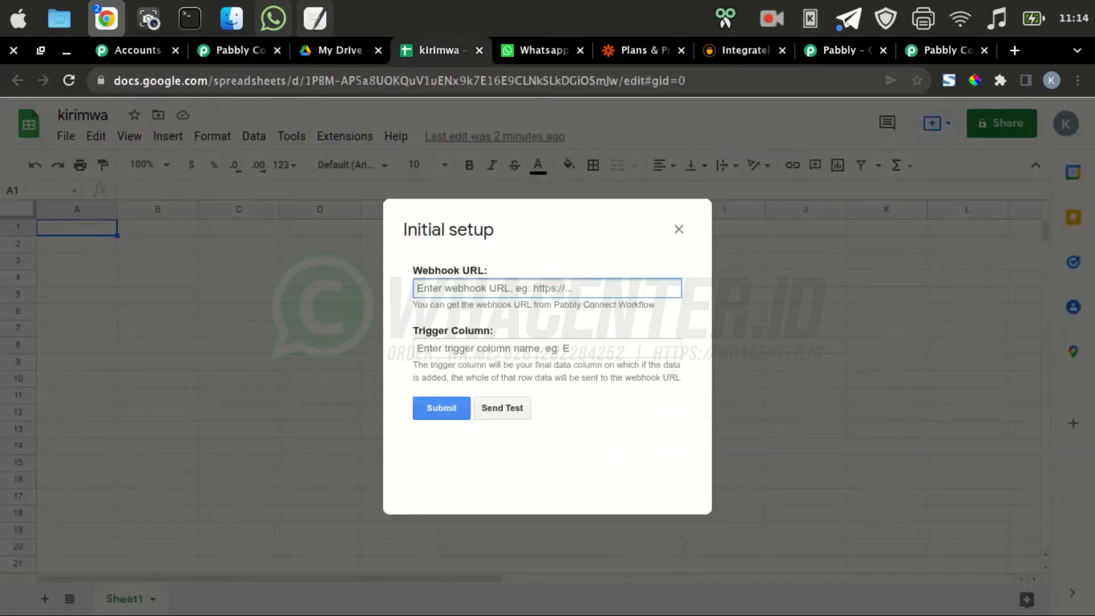
pyautogui.rightClick(463, 285)
pyautogui.click(479, 398)
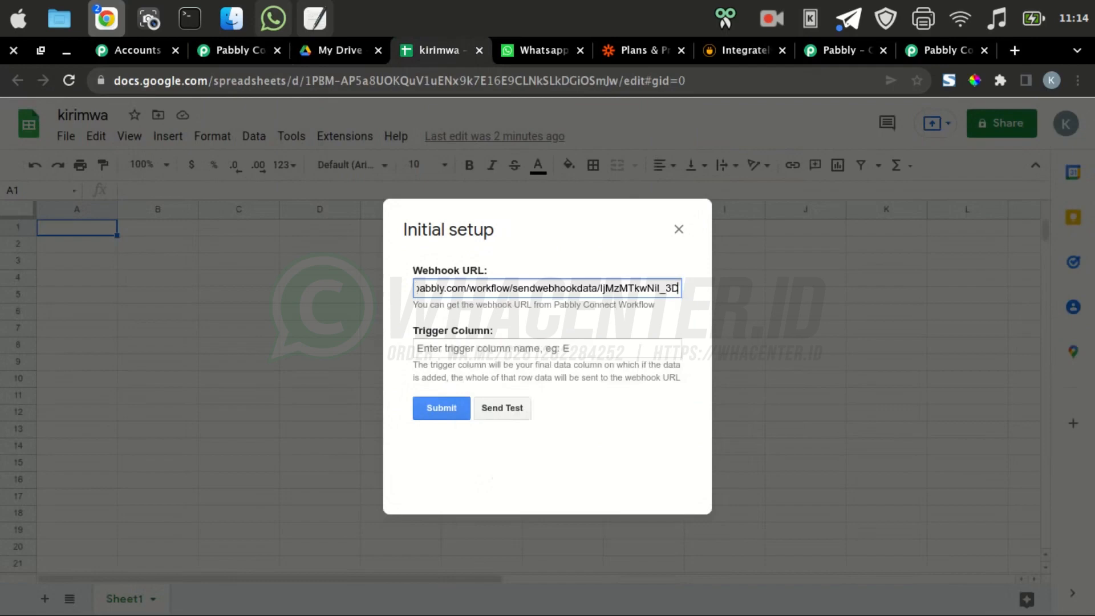
# Enter C as the Trigger Column and submit the setup
pyautogui.click(490, 348)
pyautogui.write('z')
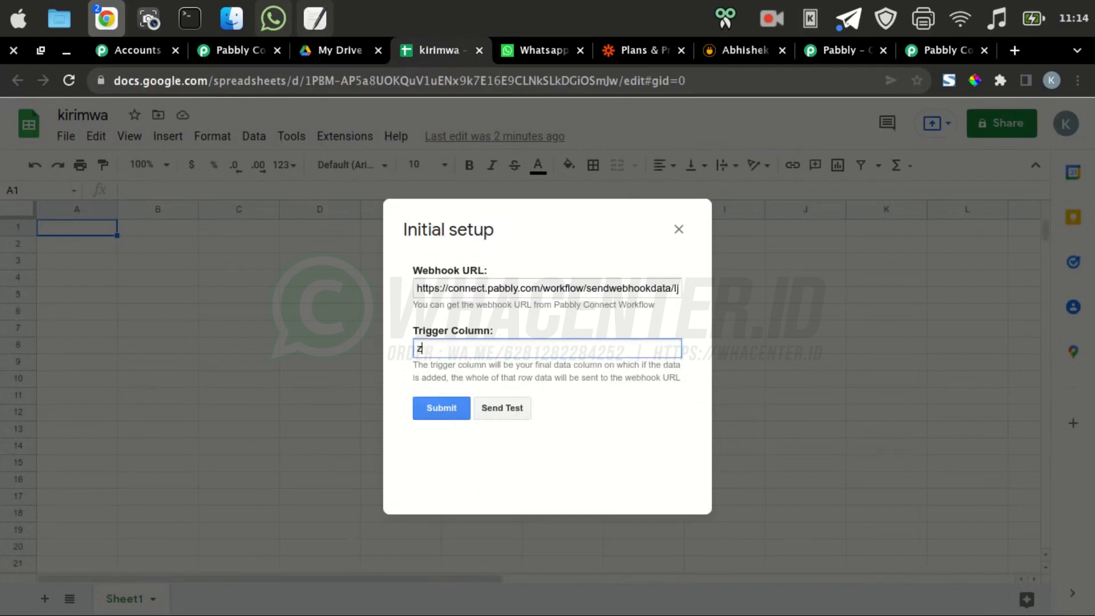
pyautogui.write('F')
pyautogui.press('BackSpace')
pyautogui.press('BackSpace')
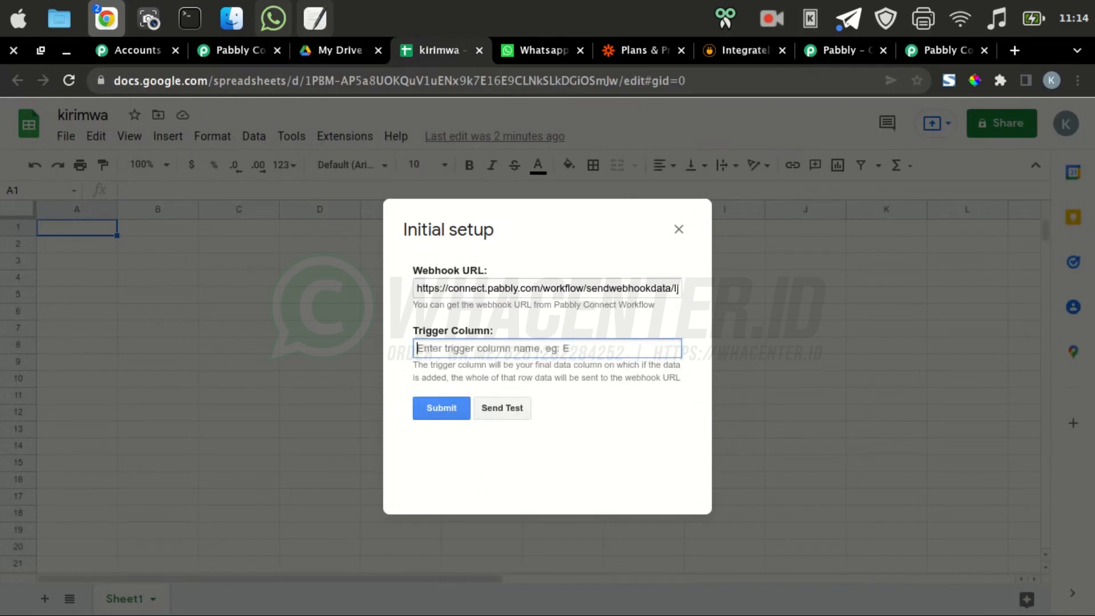
pyautogui.write('C')
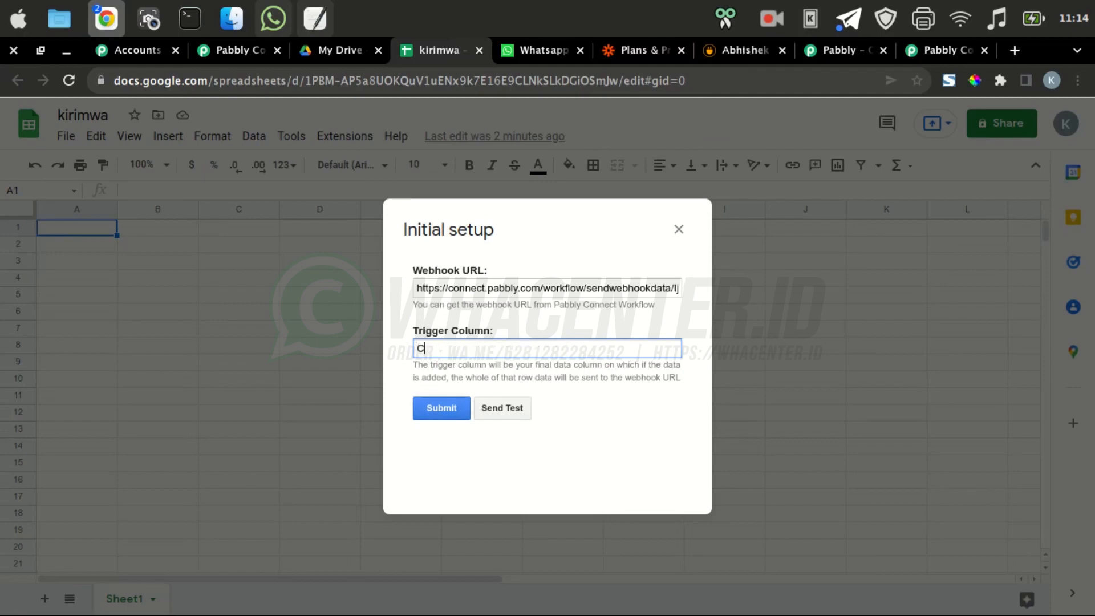
pyautogui.click(442, 408)
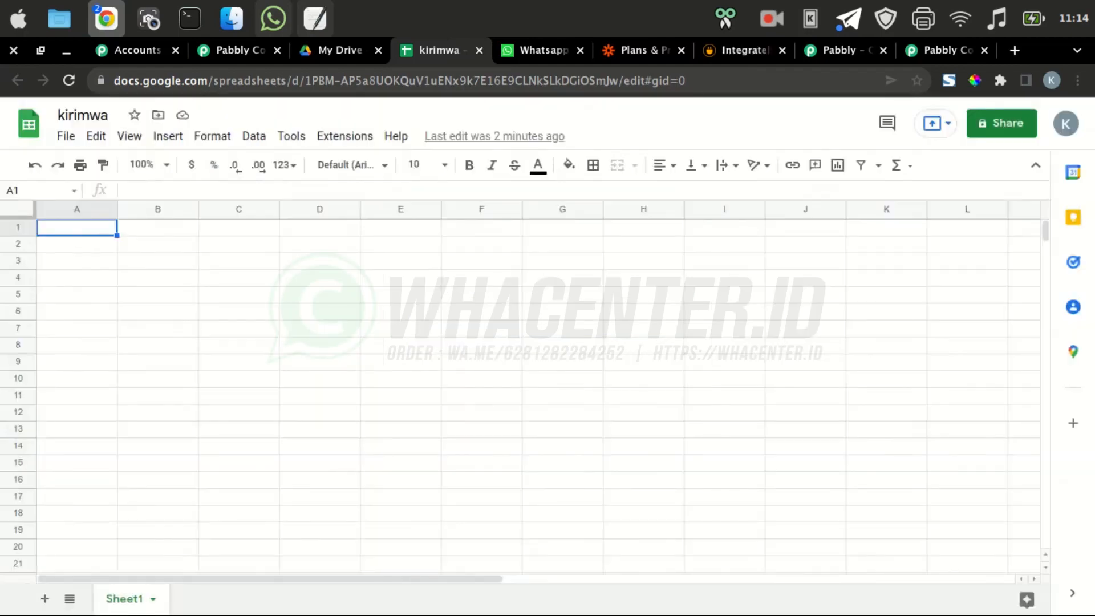
pyautogui.click(233, 50)
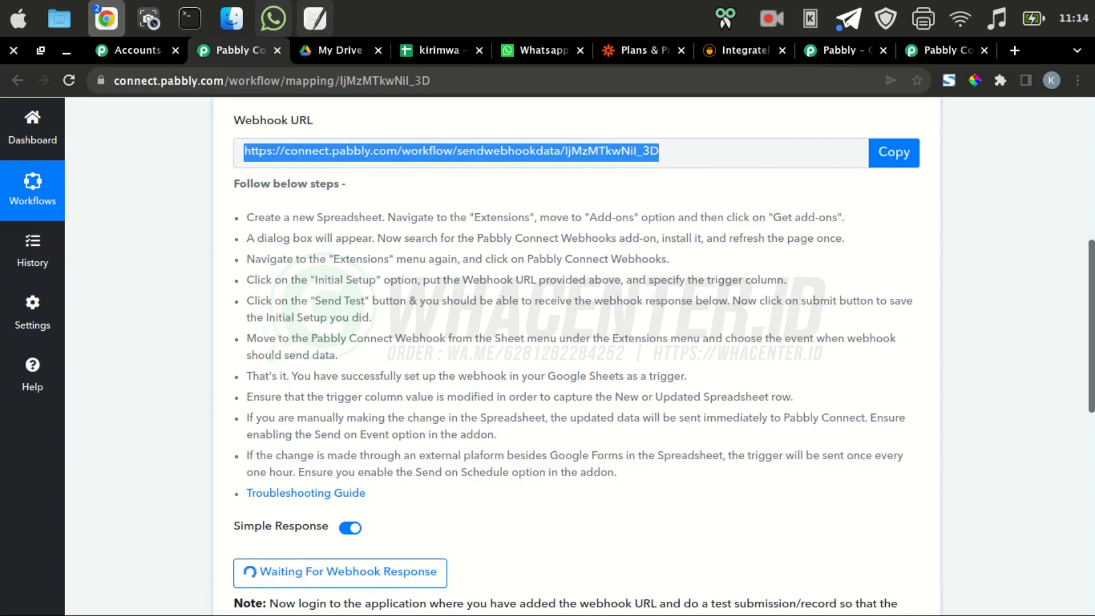
pyautogui.click(645, 152)
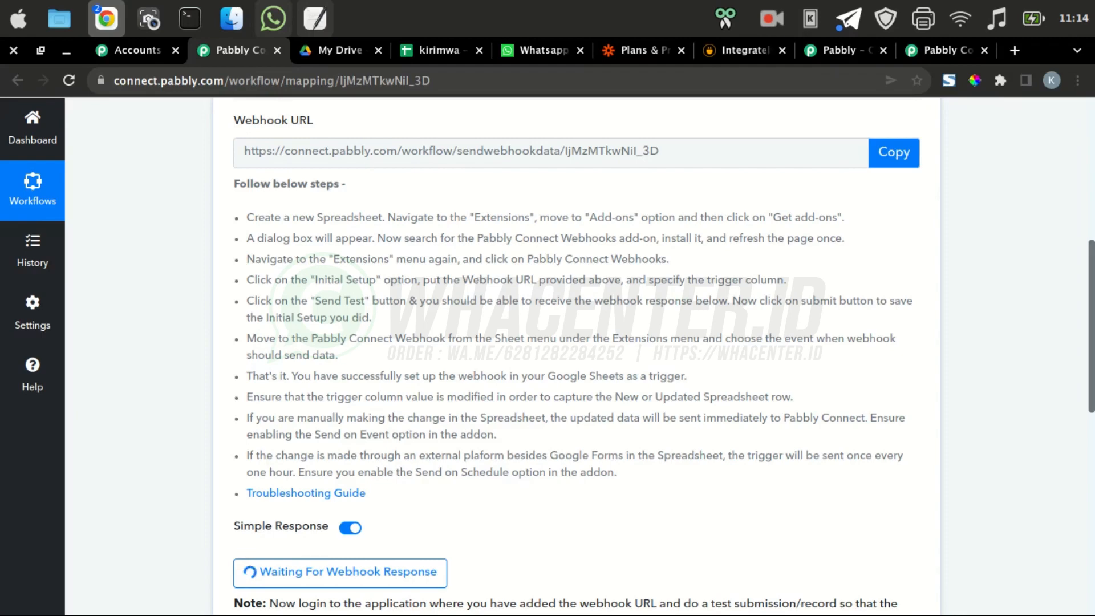
pyautogui.click(439, 51)
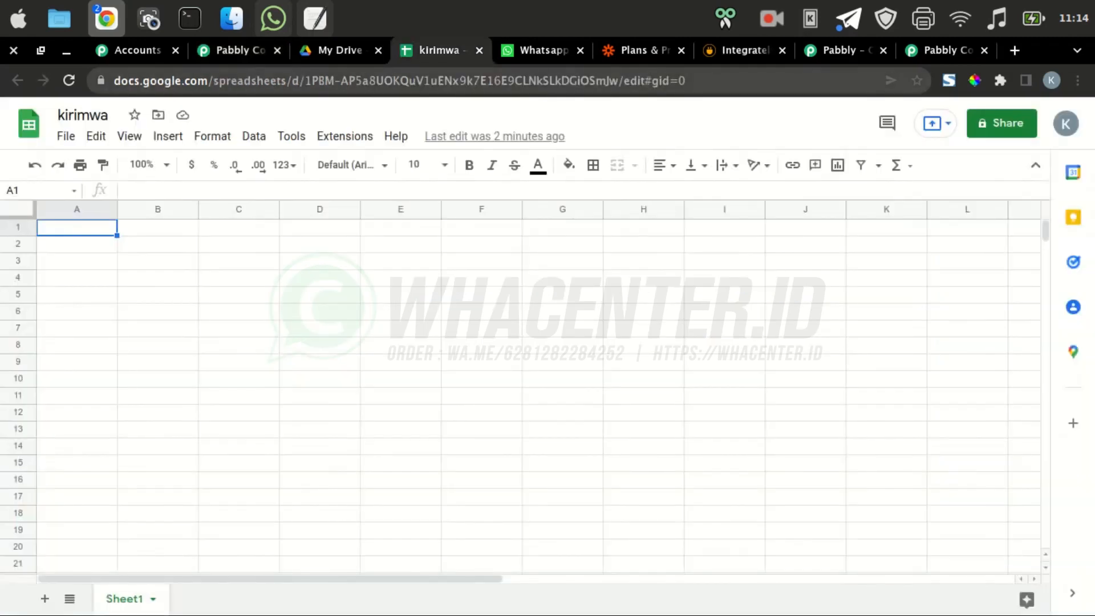
pyautogui.click(345, 136)
pyautogui.moveTo(410, 294)
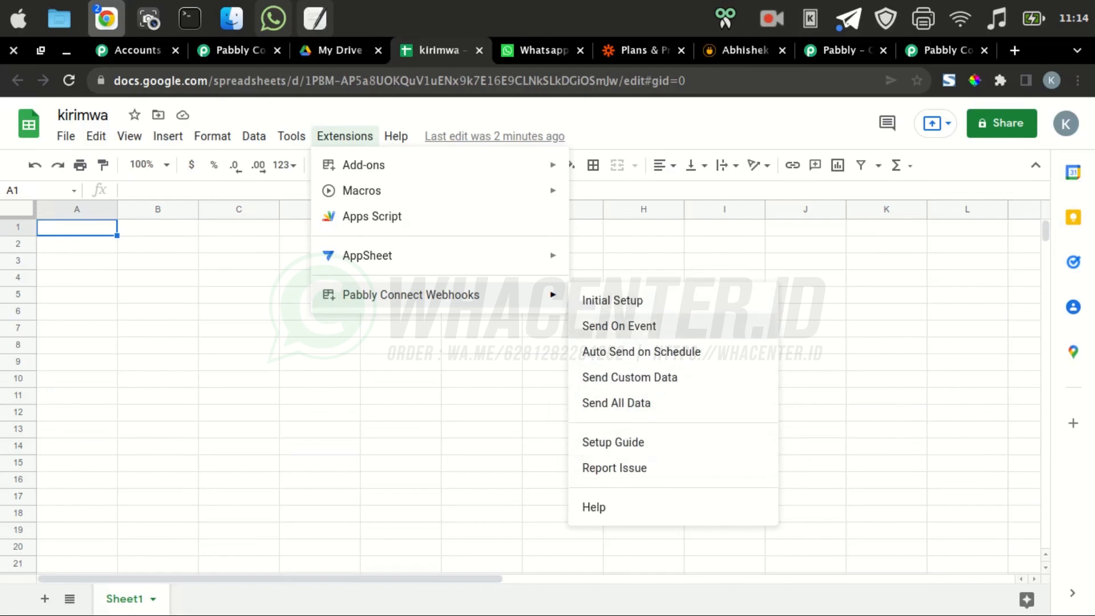
pyautogui.click(232, 50)
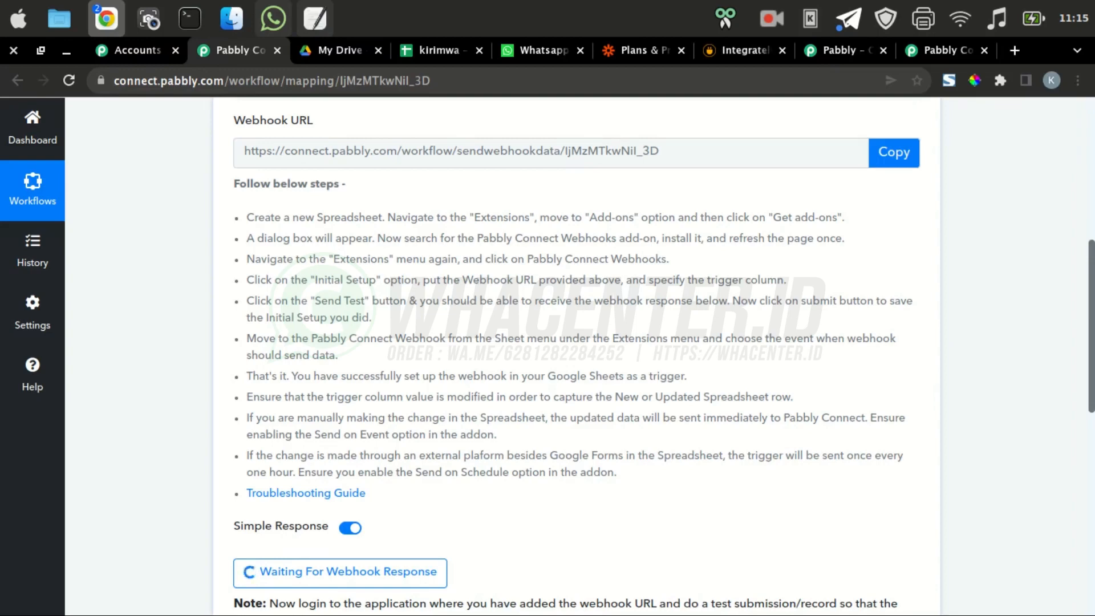
pyautogui.click(439, 51)
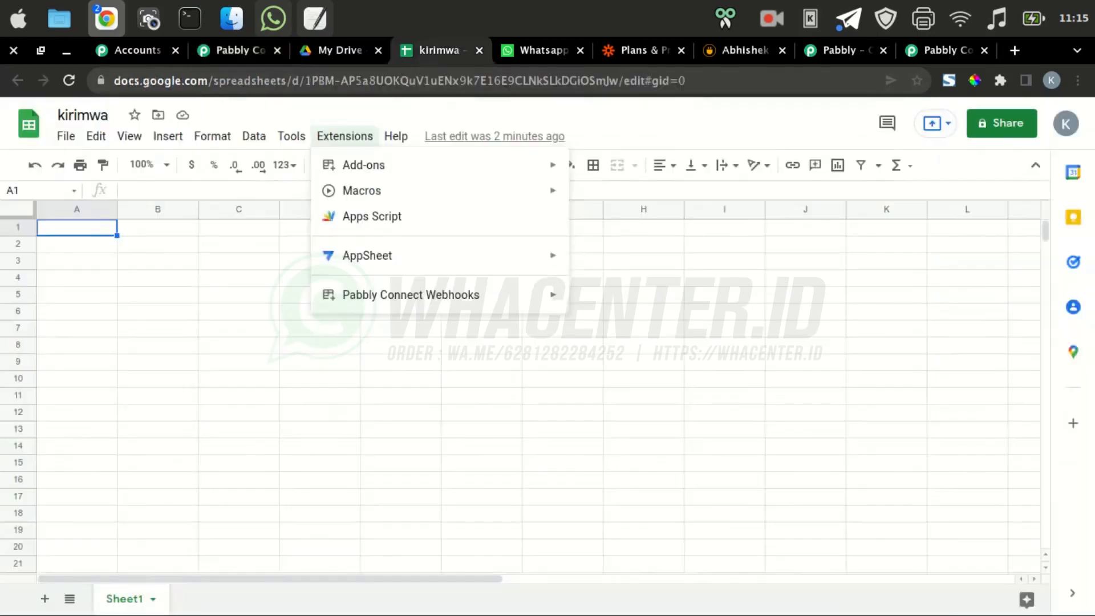
pyautogui.click(345, 135)
pyautogui.click(612, 300)
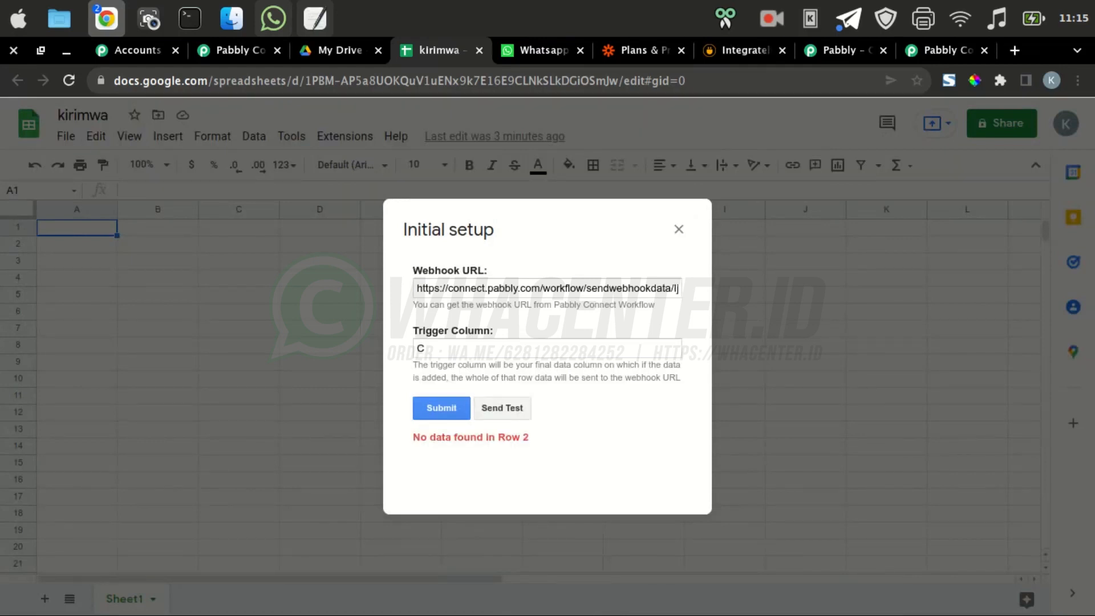
pyautogui.click(678, 229)
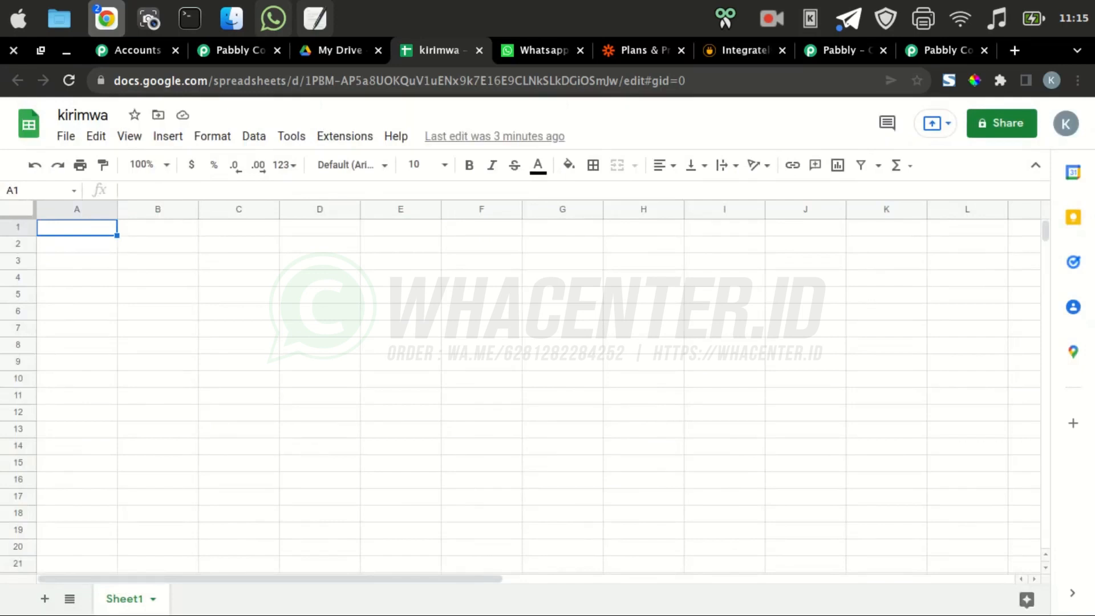
# Type the headers nama, email and no wa into A1 to C1
pyautogui.write('nama')
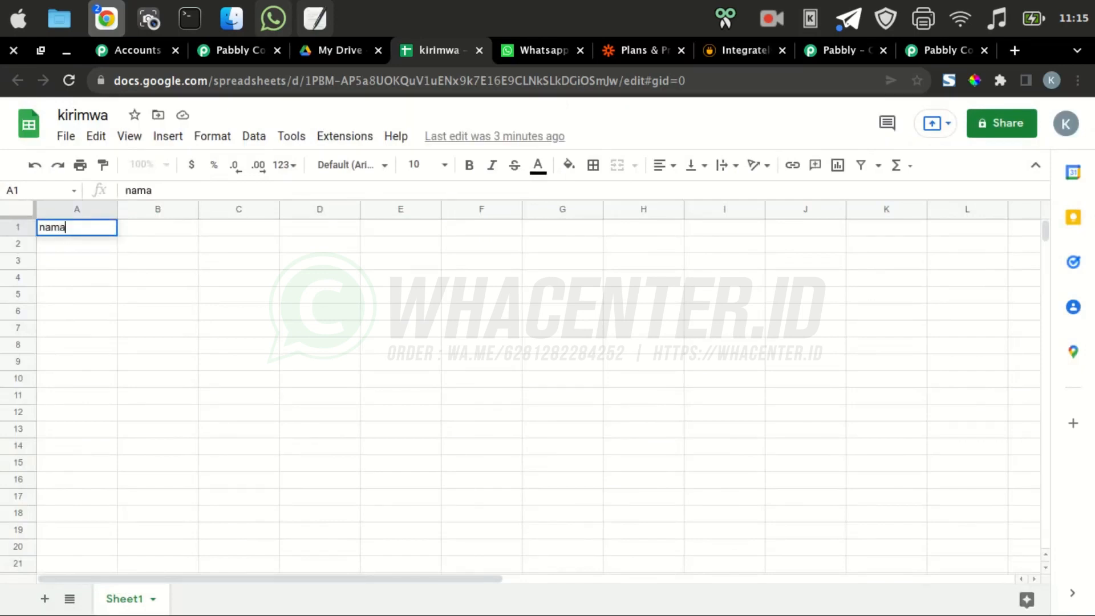
pyautogui.press('Tab')
pyautogui.write('email')
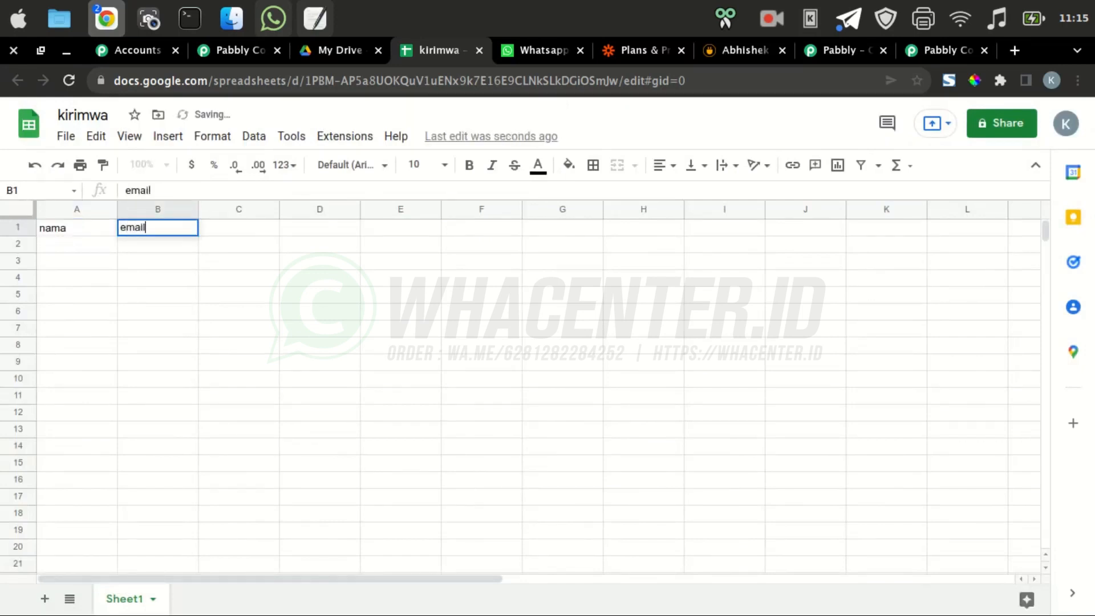
pyautogui.press('Tab')
pyautogui.write('nowa')
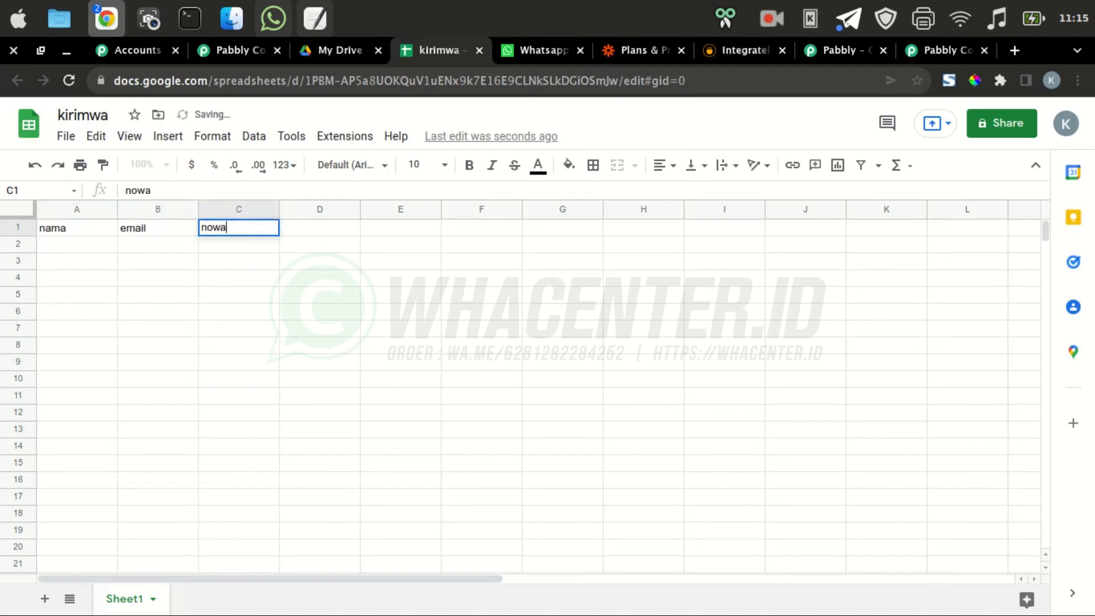
pyautogui.press('BackSpace')
pyautogui.press('BackSpace')
pyautogui.write('wa')
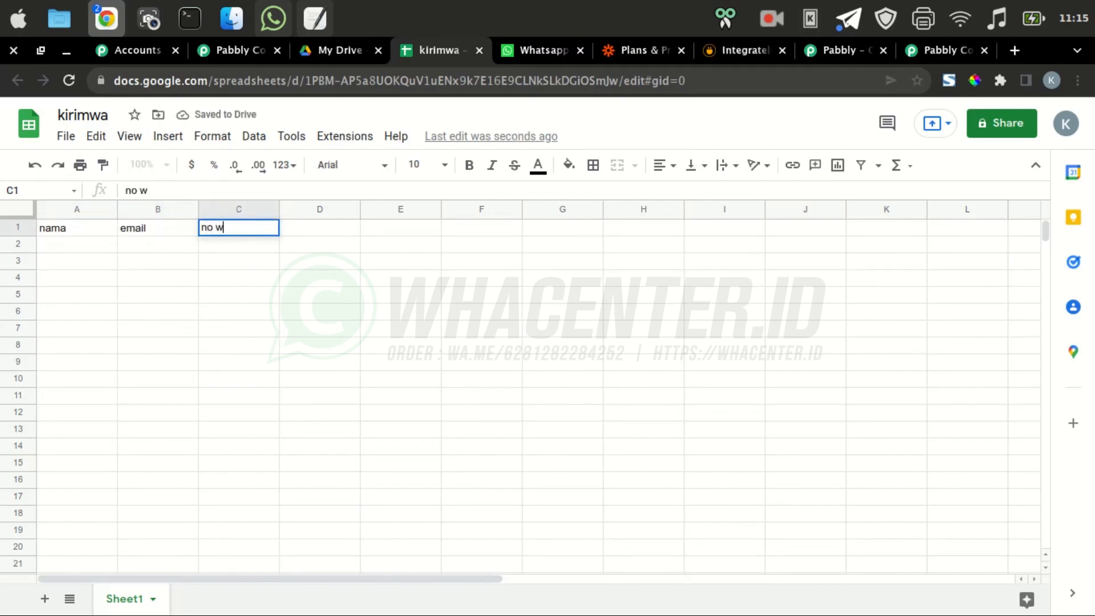
pyautogui.press('Return')
# Enter the contact's name and e-mail address in row 2
pyautogui.press('Left')
pyautogui.press('Left')
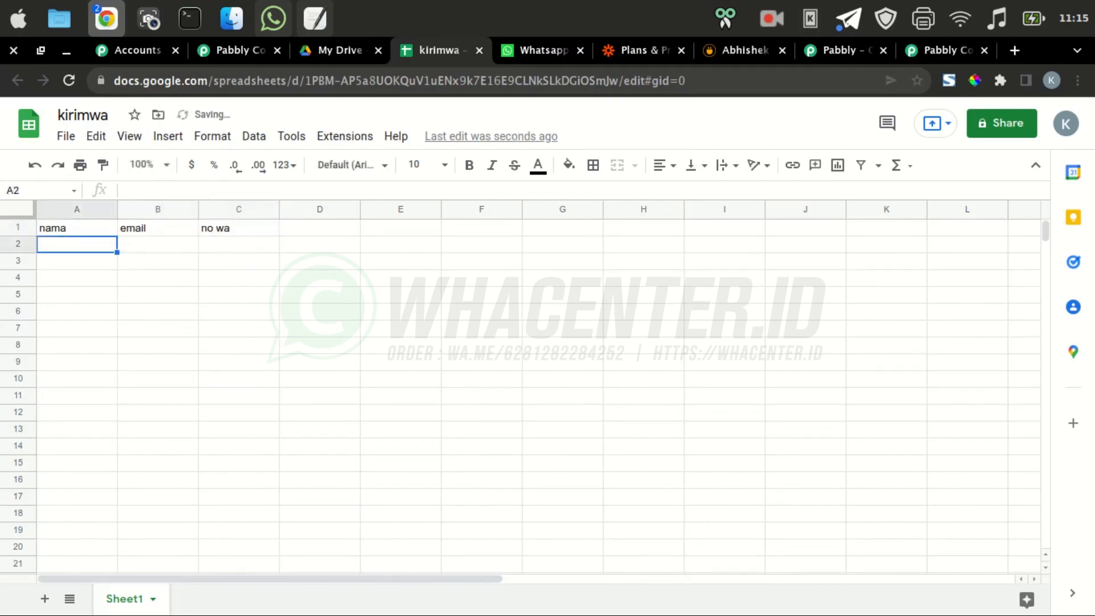
pyautogui.write('adi')
pyautogui.press('Tab')
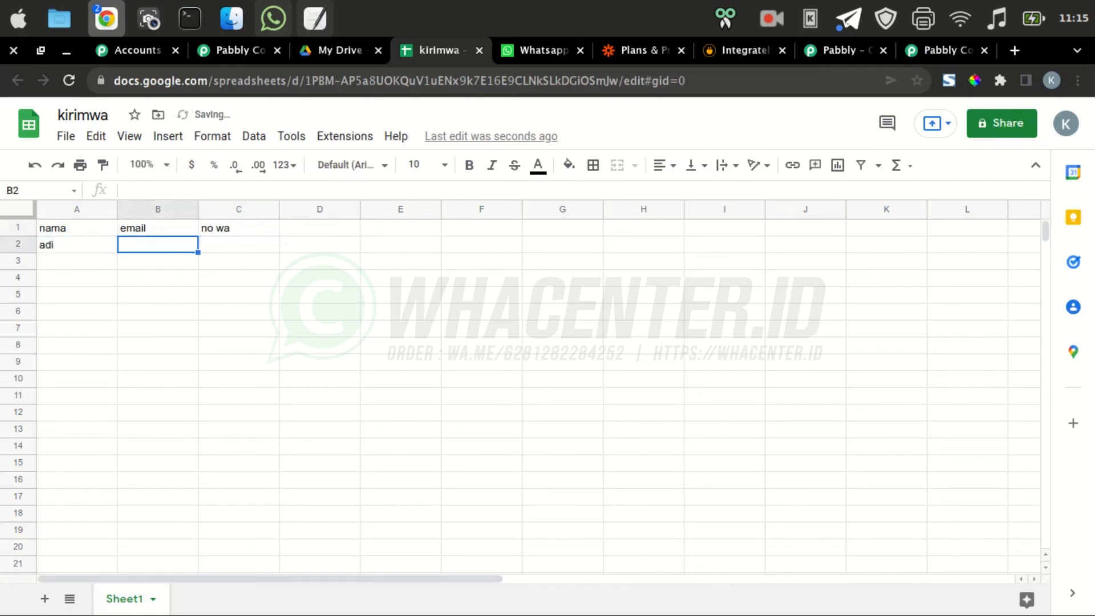
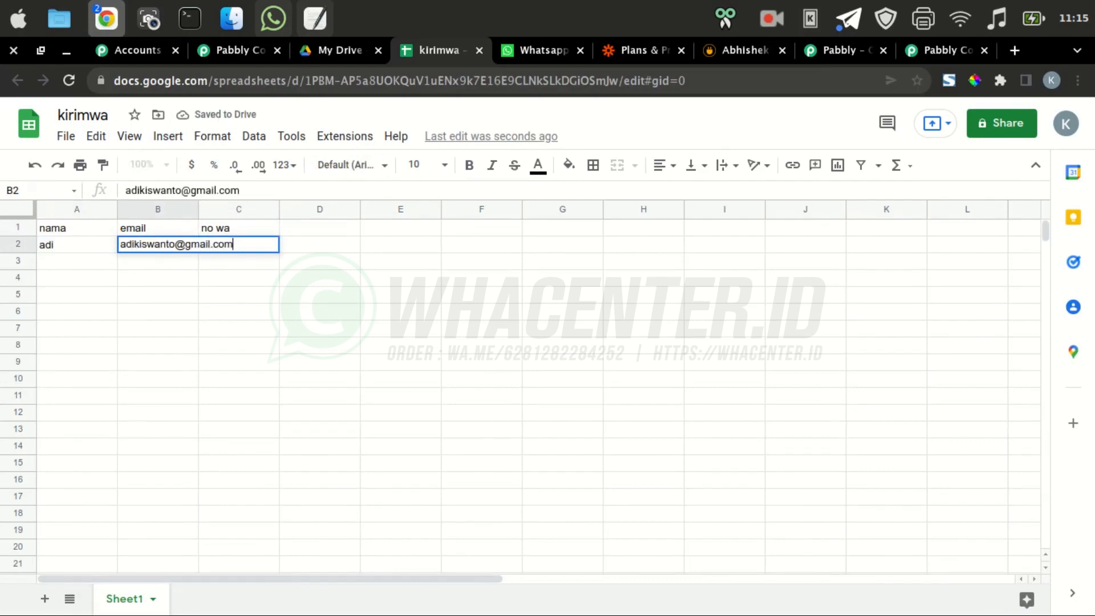
pyautogui.press('Tab')
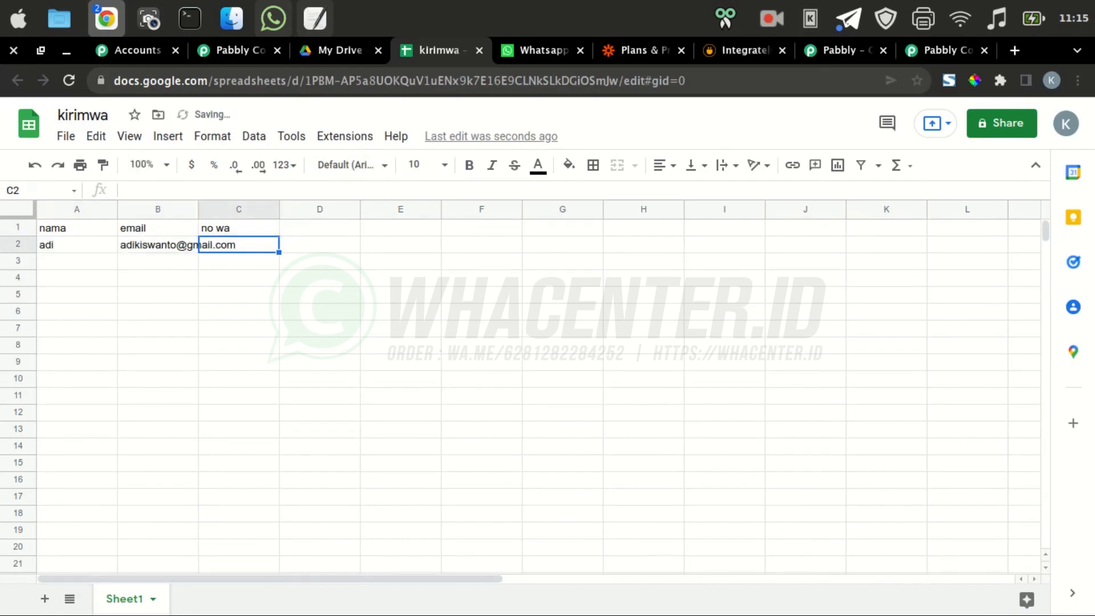
# Widen column B and enter the contact's WhatsApp number in C2
pyautogui.moveTo(199, 210); pyautogui.dragTo(244, 209)
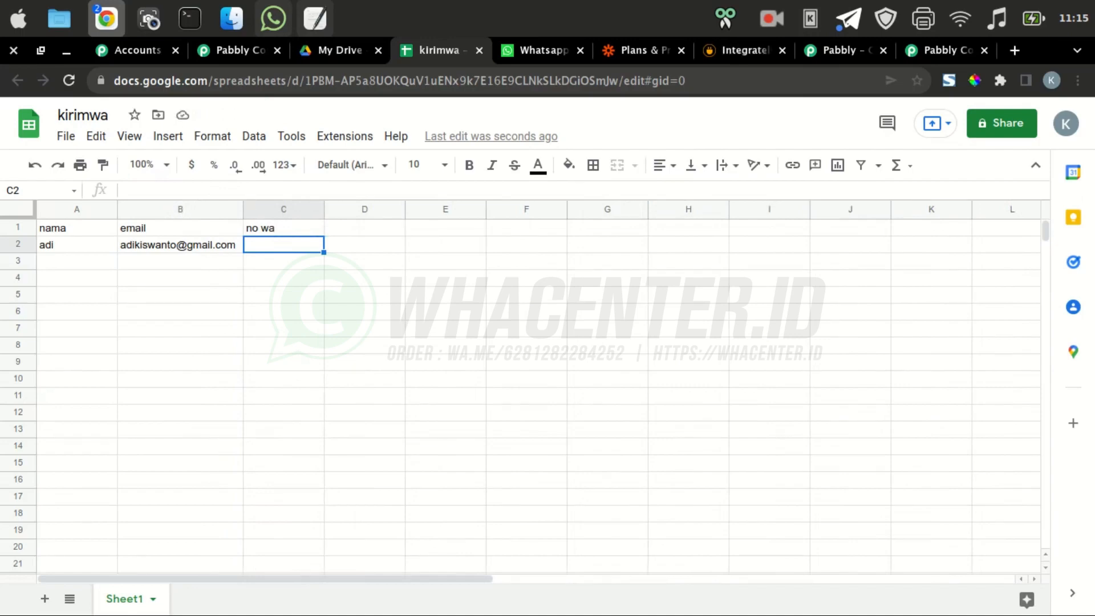
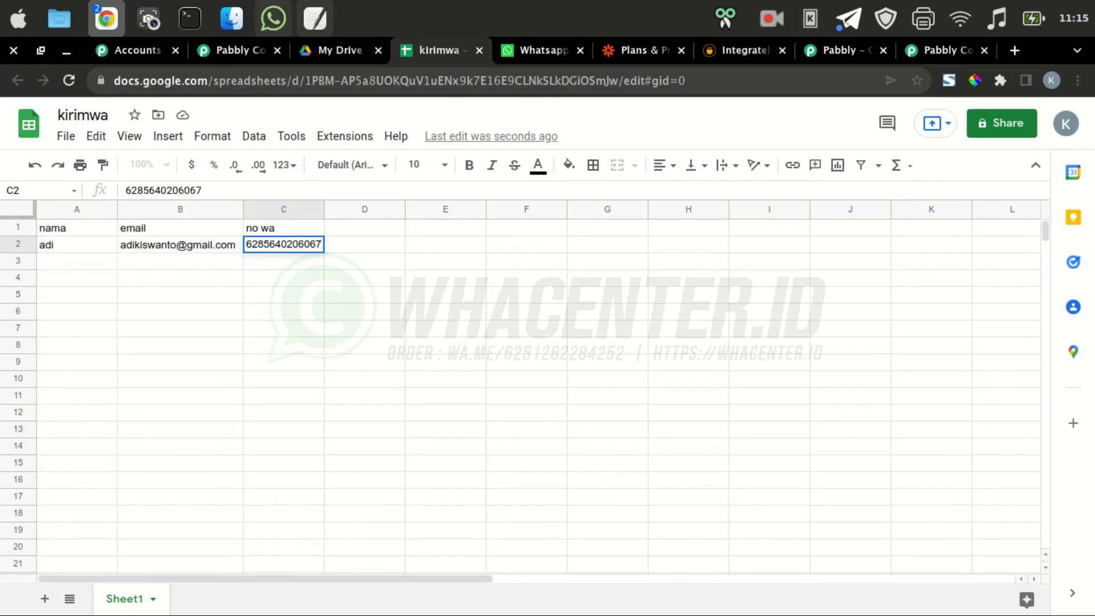
pyautogui.press('Return')
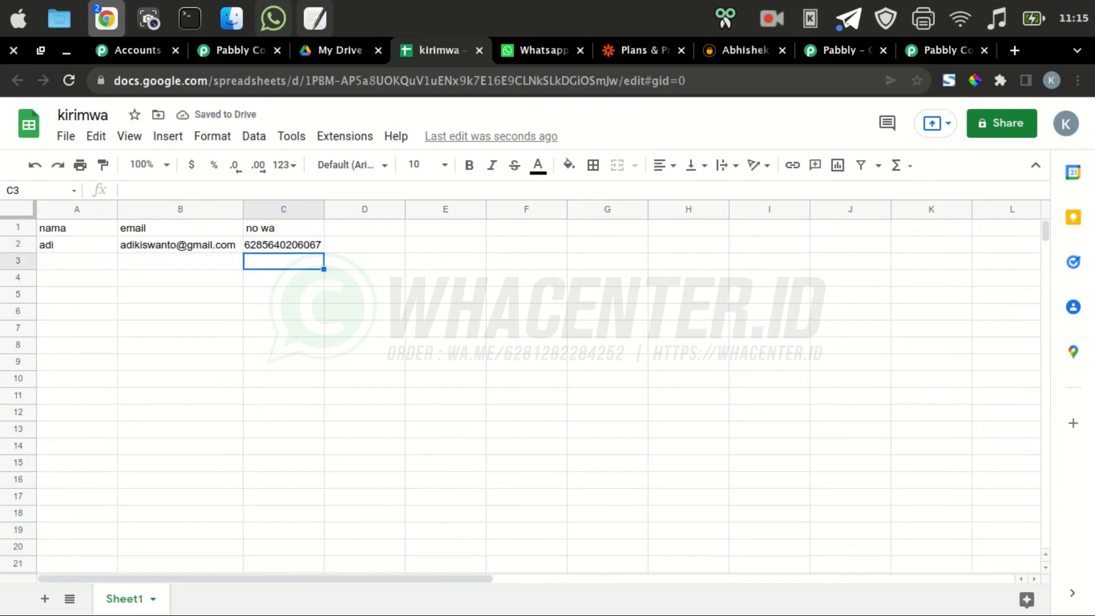
# Send a test row from the add-on's Initial Setup and check it in the Pabbly workflow
pyautogui.click(344, 135)
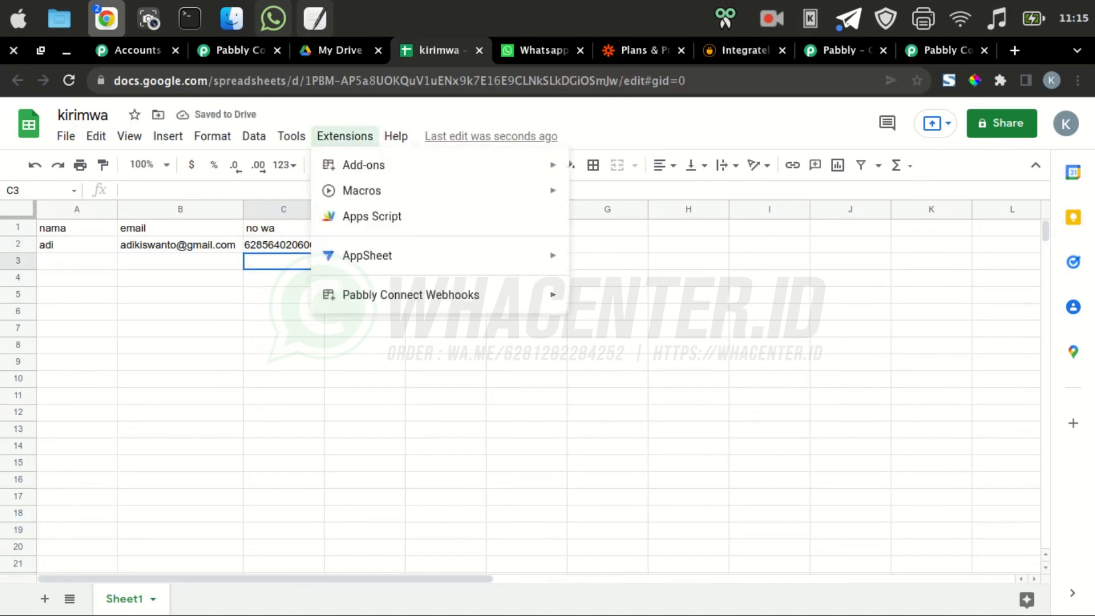
pyautogui.moveTo(410, 294)
pyautogui.click(604, 300)
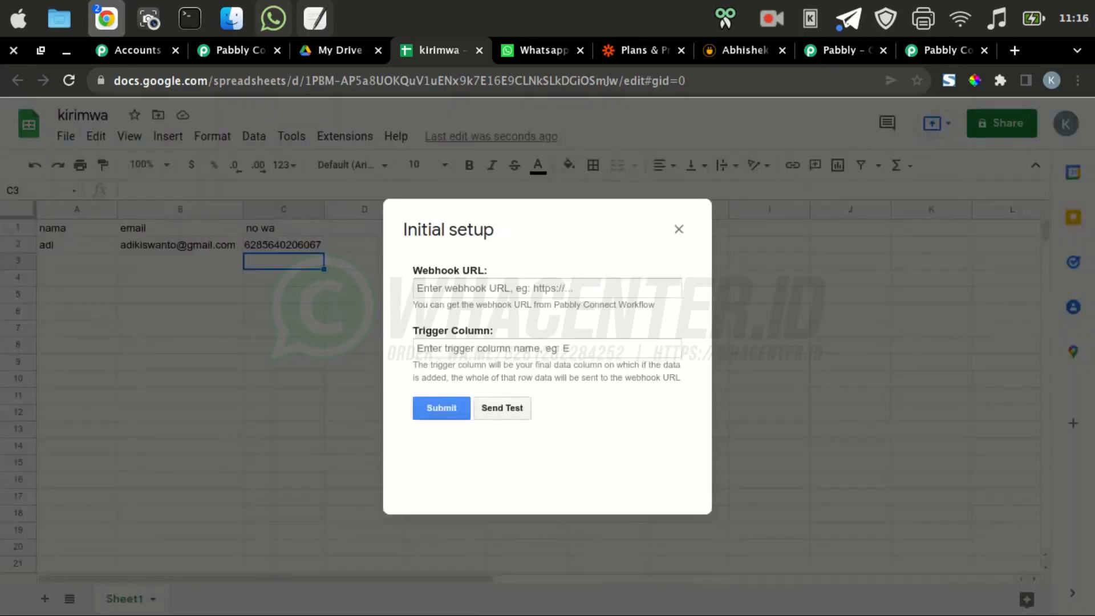
pyautogui.click(502, 408)
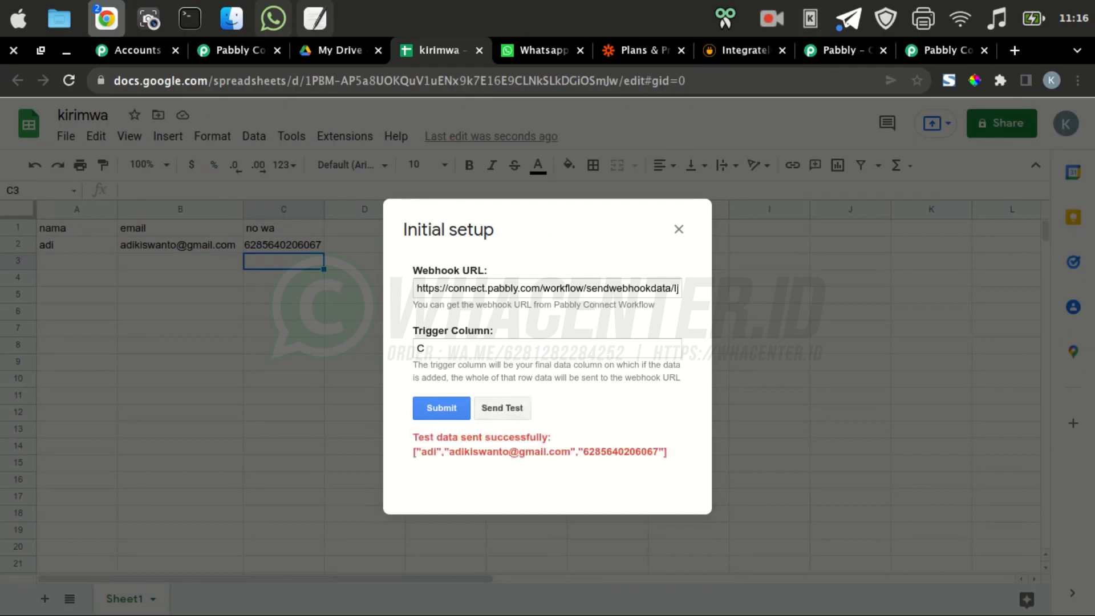
pyautogui.click(239, 51)
pyautogui.scroll(-1, 576, 353)
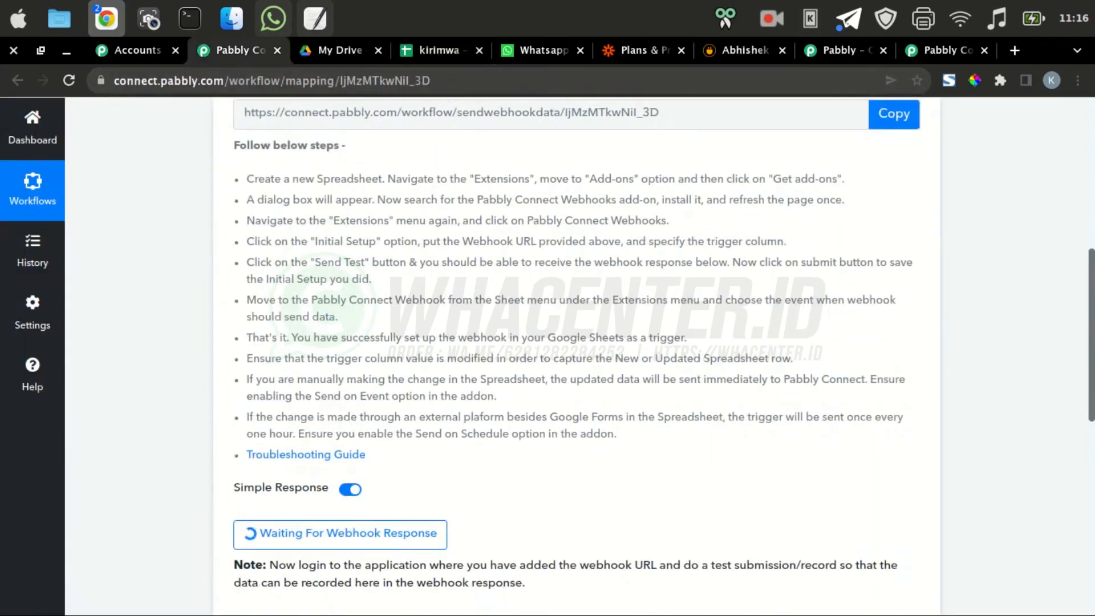
pyautogui.scroll(-1, 576, 353)
pyautogui.scroll(3, 576, 353)
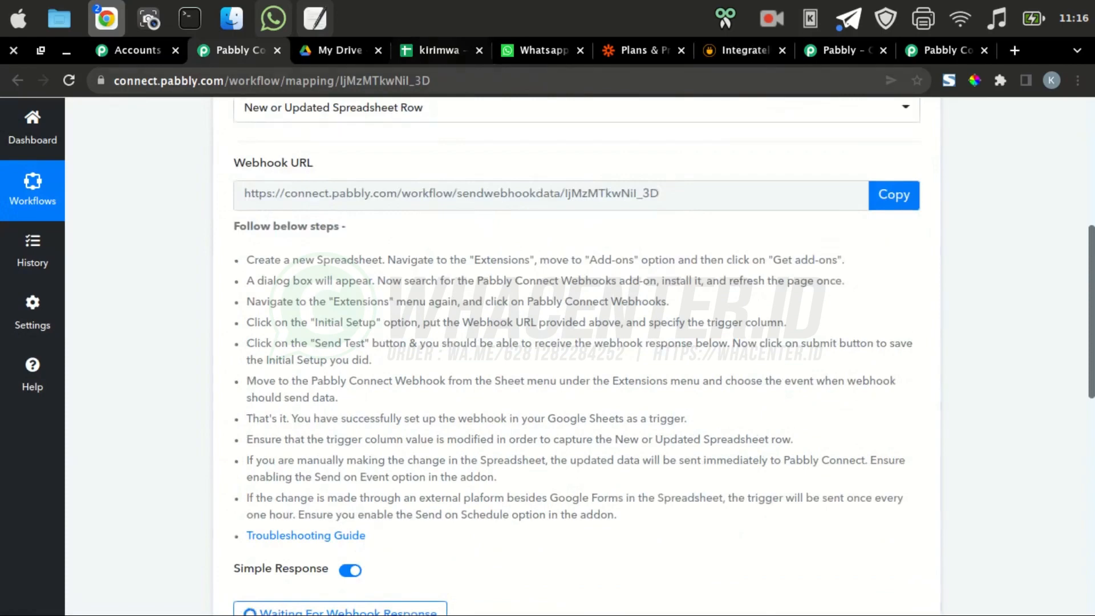
# Close the setup dialog and enable the add-on's Send On Event option
pyautogui.click(438, 50)
pyautogui.click(678, 228)
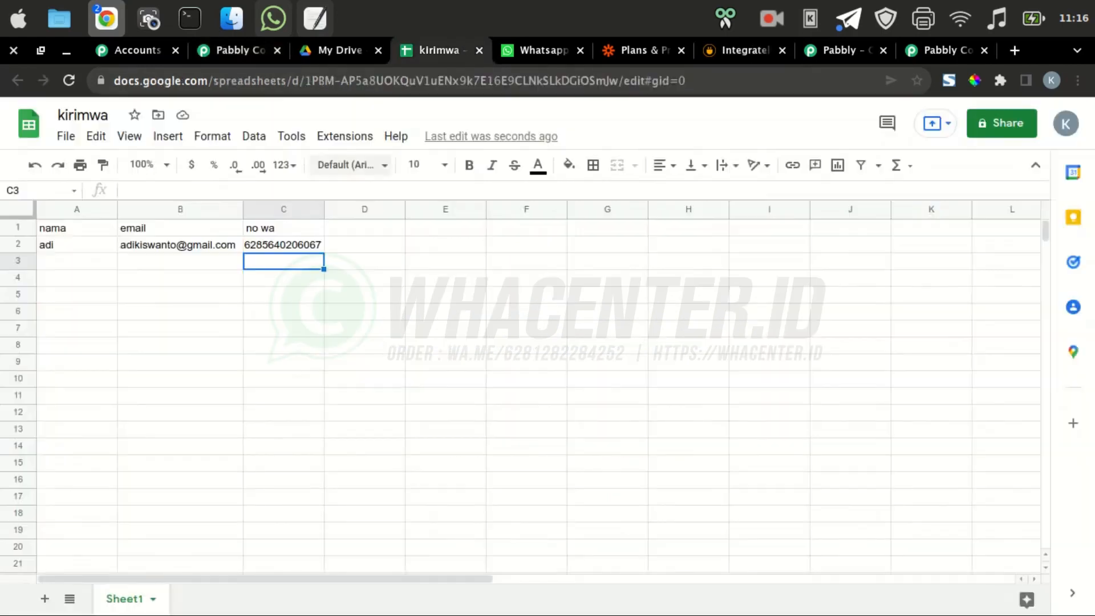
pyautogui.click(344, 136)
pyautogui.moveTo(411, 295)
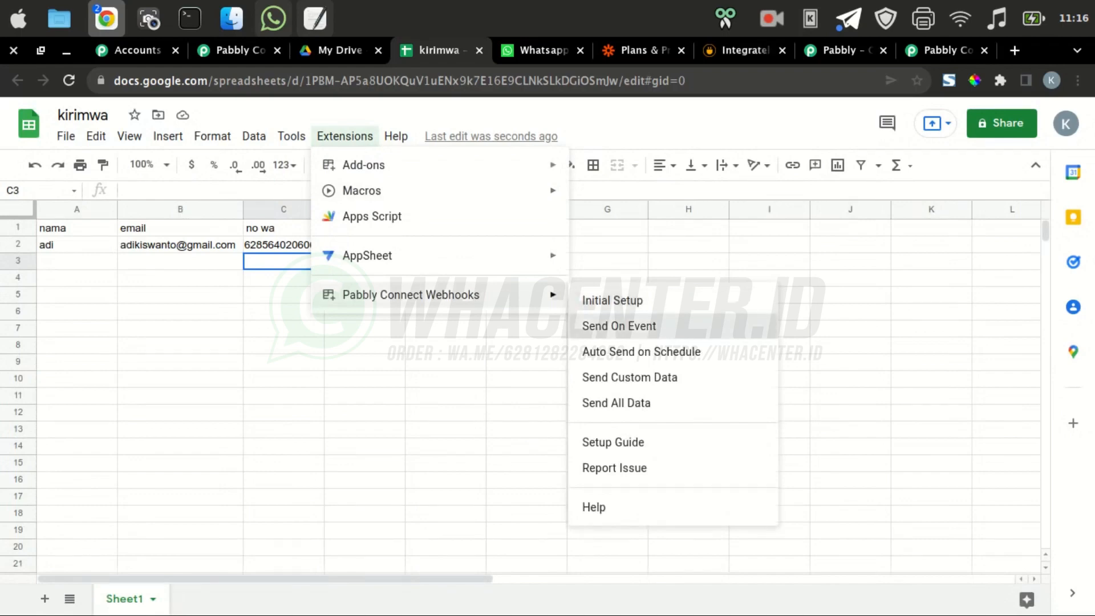
pyautogui.click(619, 325)
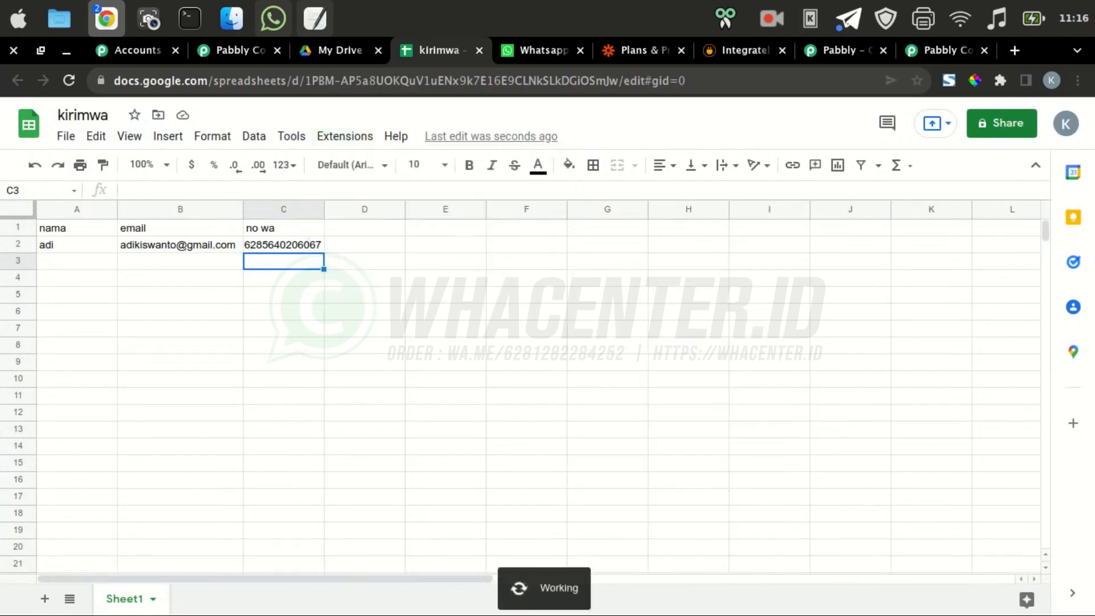
pyautogui.click(239, 50)
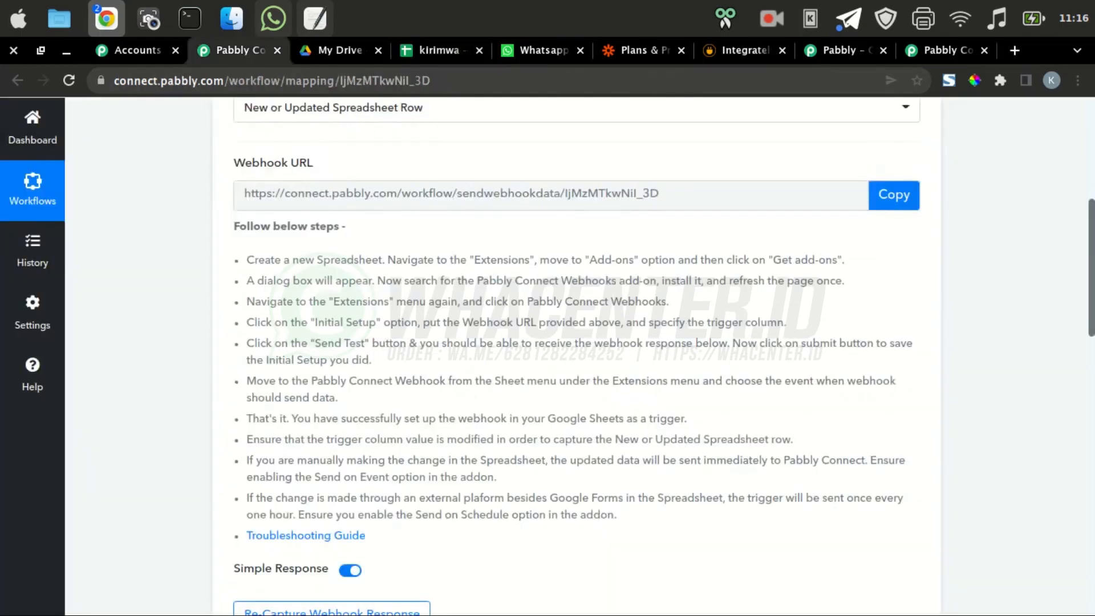
# Scroll through the captured Nama, Email, No Wa and RowIndex fields to the step 2 action card
pyautogui.scroll(-6, 576, 354)
pyautogui.scroll(-5, 685, 348)
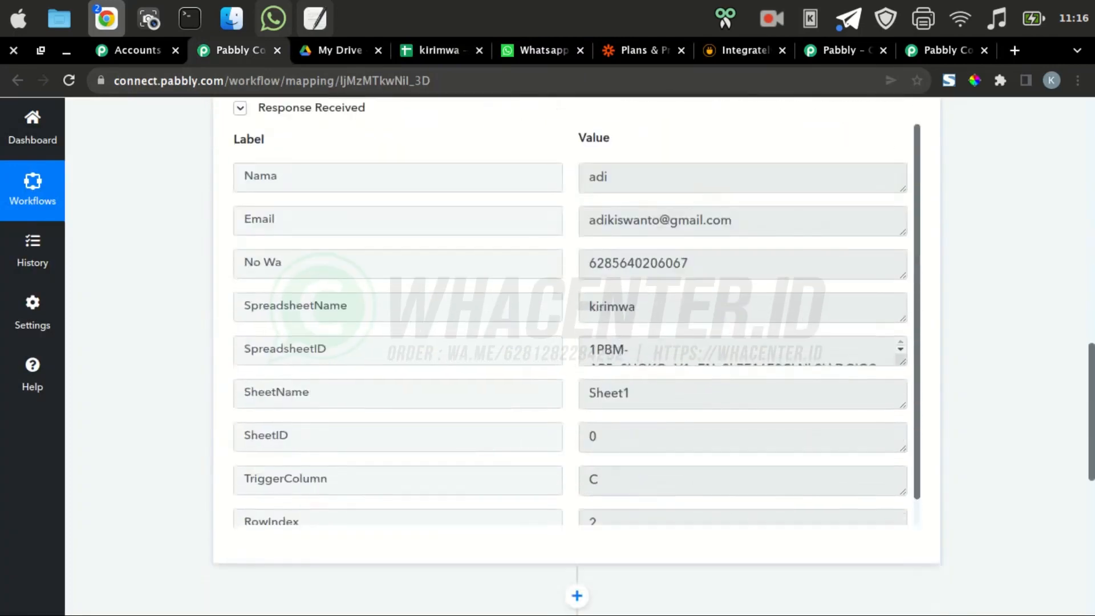
pyautogui.scroll(3, 684, 347)
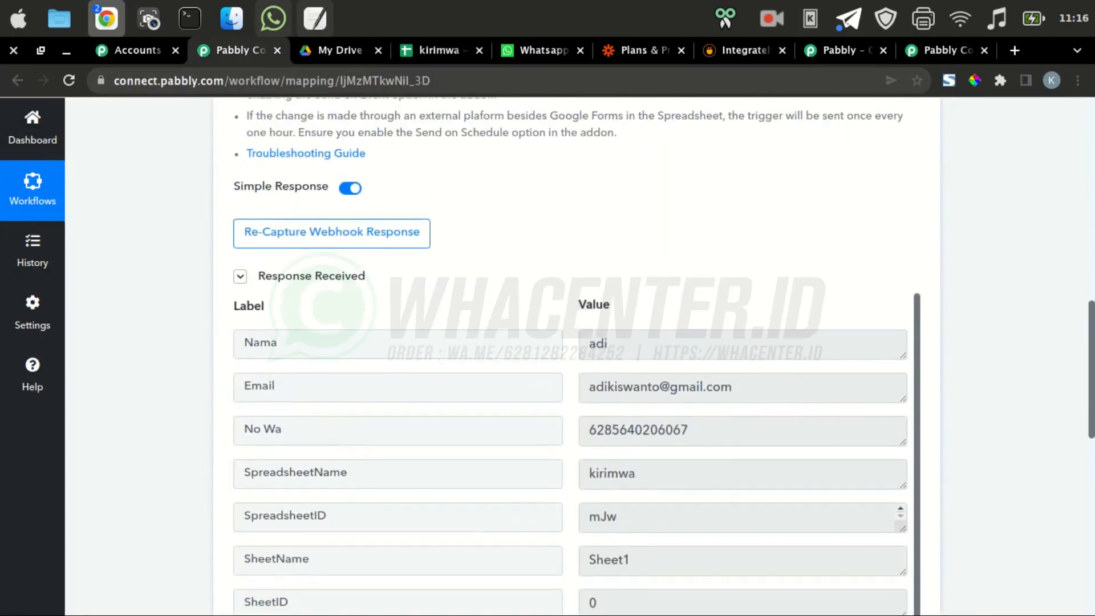
pyautogui.scroll(-1, 576, 450)
pyautogui.scroll(-8, 576, 353)
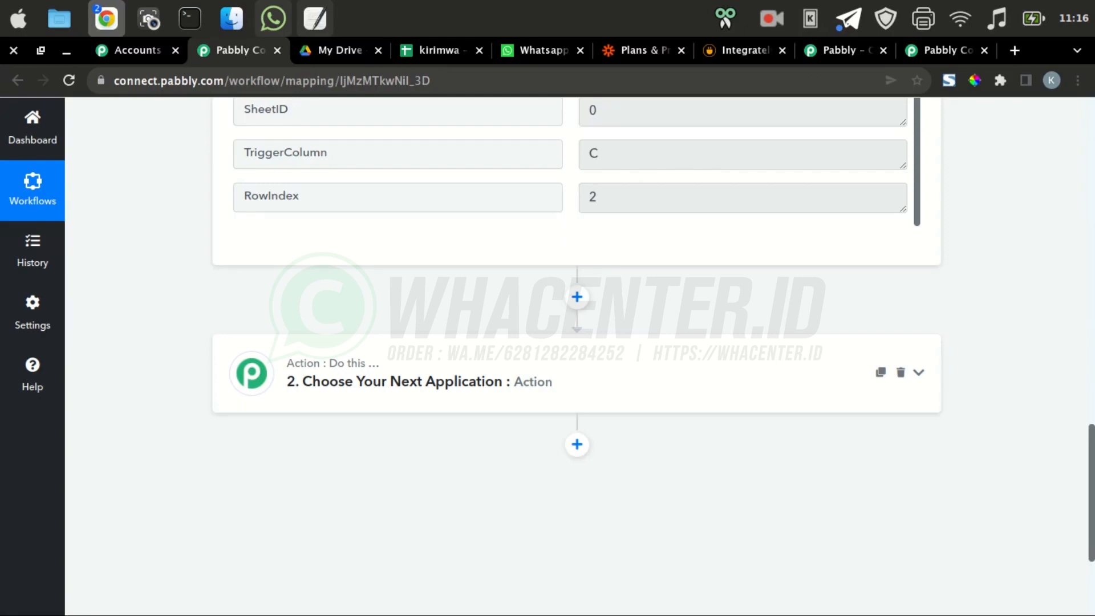
# Choose API by Pabbly as the application for step 2
pyautogui.click(918, 372)
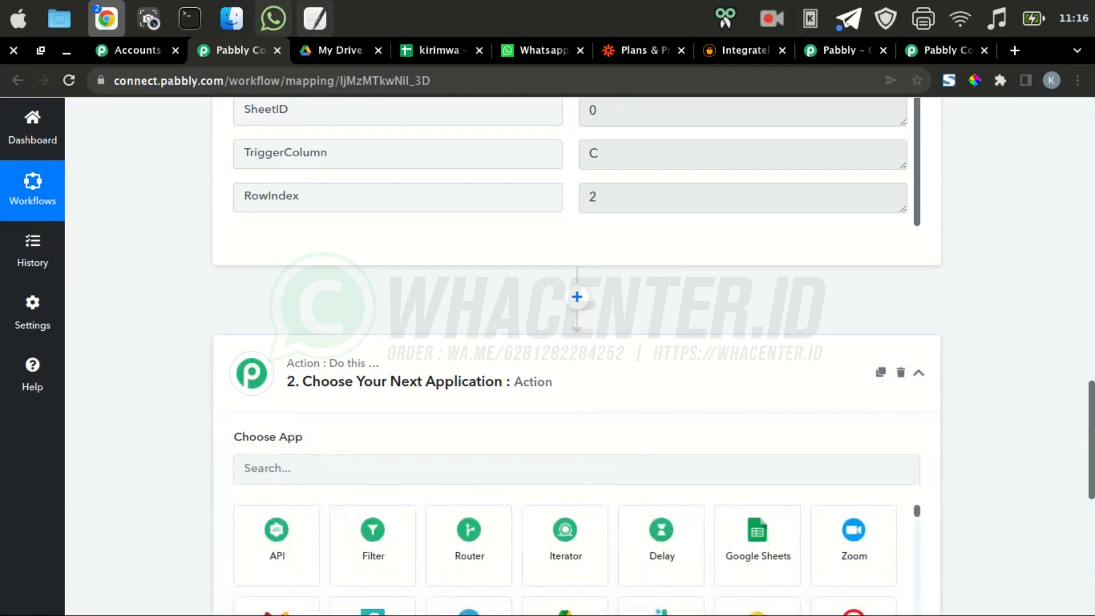
pyautogui.scroll(-2, 917, 373)
pyautogui.click(276, 417)
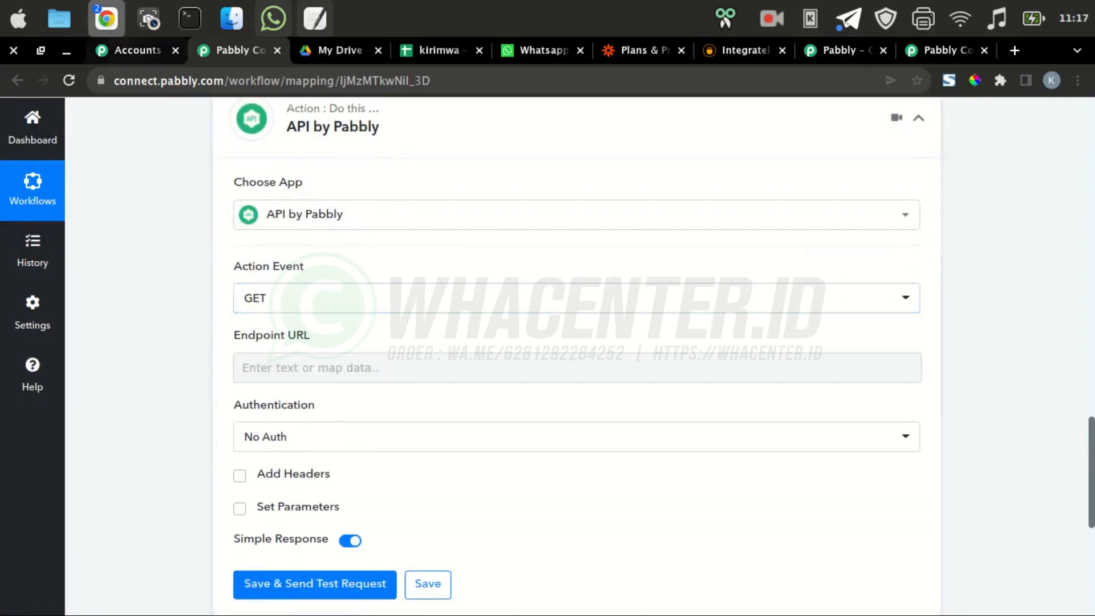
# Bring the voice recorder Chrome window to the front and start a new tab
pyautogui.click(106, 18)
pyautogui.click(102, 131)
pyautogui.press('super+t')
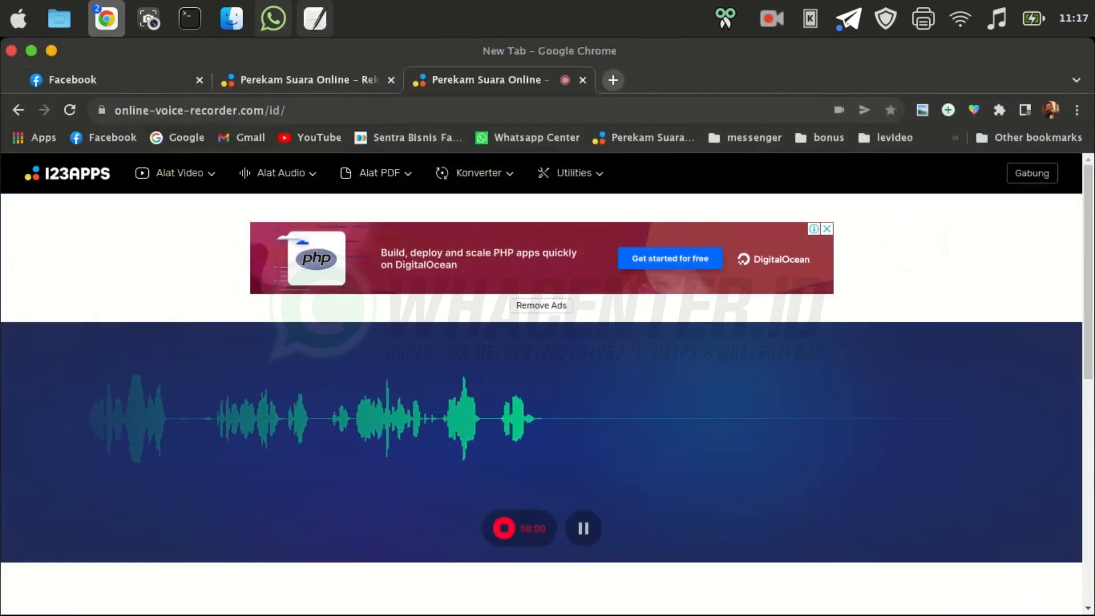
pyautogui.write('app.whacenter.com')
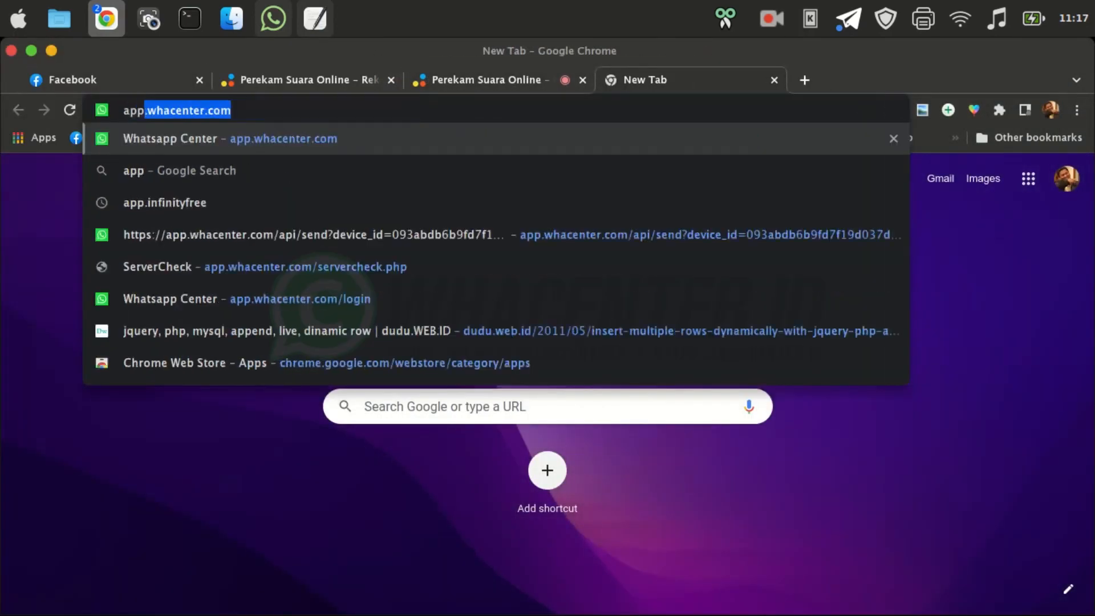
pyautogui.press('Down')
pyautogui.press('Down')
pyautogui.press('Down')
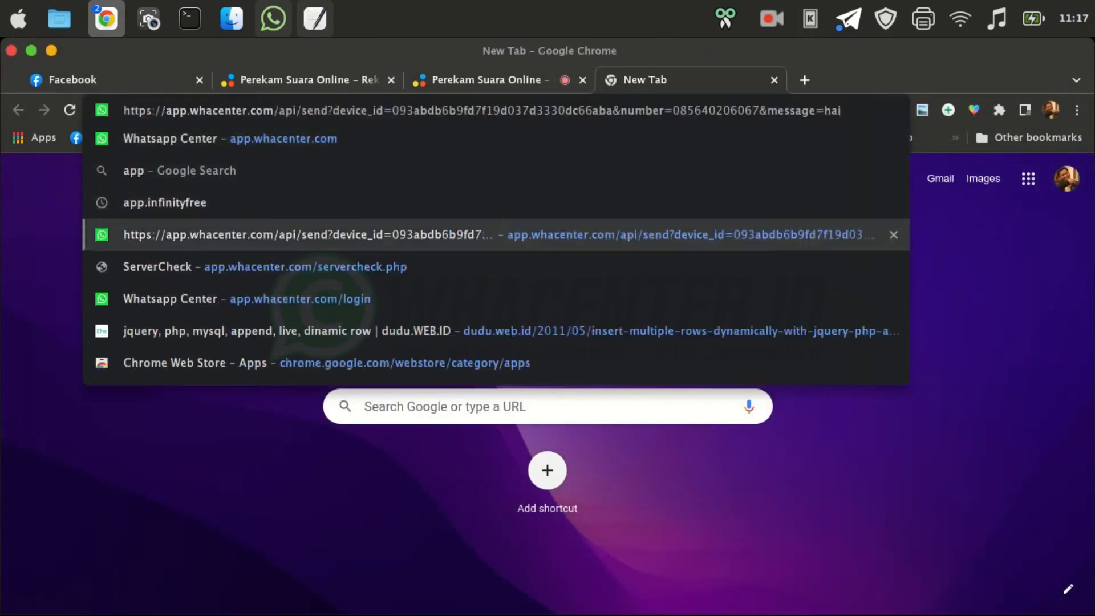
pyautogui.press('Left')
pyautogui.press('Left')
pyautogui.press('Left')
pyautogui.press('Left')
pyautogui.press('Left')
pyautogui.press('Left')
pyautogui.press('Left')
pyautogui.press('Left')
pyautogui.press('Left')
pyautogui.press('Left')
pyautogui.press('Left')
pyautogui.press('Left')
pyautogui.press('Left')
pyautogui.press('Left')
pyautogui.press('Left')
pyautogui.press('Left')
pyautogui.press('Left')
pyautogui.press('Left')
pyautogui.press('Left')
pyautogui.press('Left')
pyautogui.hotkey('shift', 'Left')
pyautogui.hotkey('shift', 'Left')
pyautogui.hotkey('shift', 'Left')
pyautogui.hotkey('shift', 'Left')
pyautogui.hotkey('shift', 'Left')
pyautogui.hotkey('shift', 'Left')
pyautogui.hotkey('shift', 'Left')
pyautogui.hotkey('shift', 'Left')
pyautogui.hotkey('shift', 'Left')
pyautogui.hotkey('shift', 'Left')
pyautogui.hotkey('shift', 'Left')
pyautogui.hotkey('shift', 'Left')
pyautogui.hotkey('shift', 'Left')
pyautogui.hotkey('shift', 'Left')
pyautogui.hotkey('shift', 'Left')
pyautogui.hotkey('shift', 'Left')
pyautogui.hotkey('shift', 'Left')
pyautogui.hotkey('shift', 'Left')
pyautogui.hotkey('shift', 'Left')
pyautogui.hotkey('shift', 'Left')
pyautogui.press('super+c')
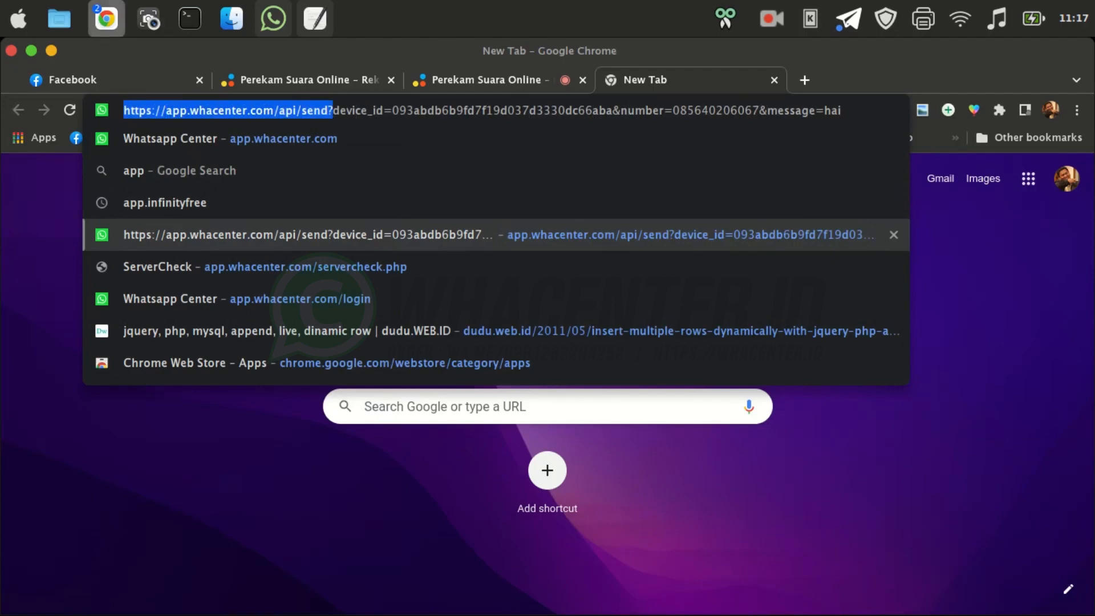
pyautogui.moveTo(107, 19)
pyautogui.click(280, 120)
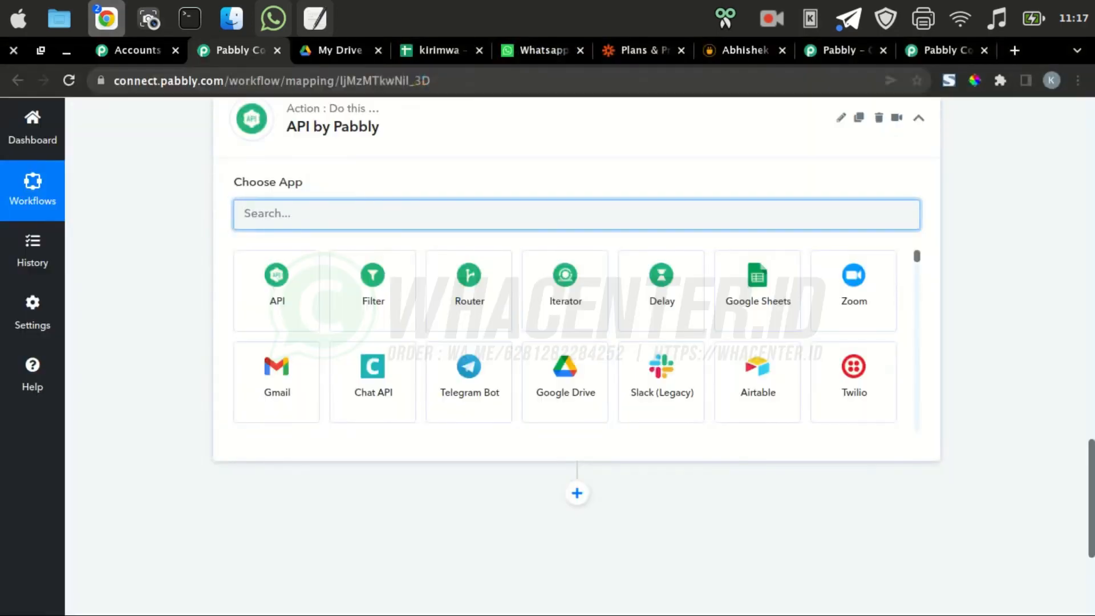
pyautogui.click(278, 291)
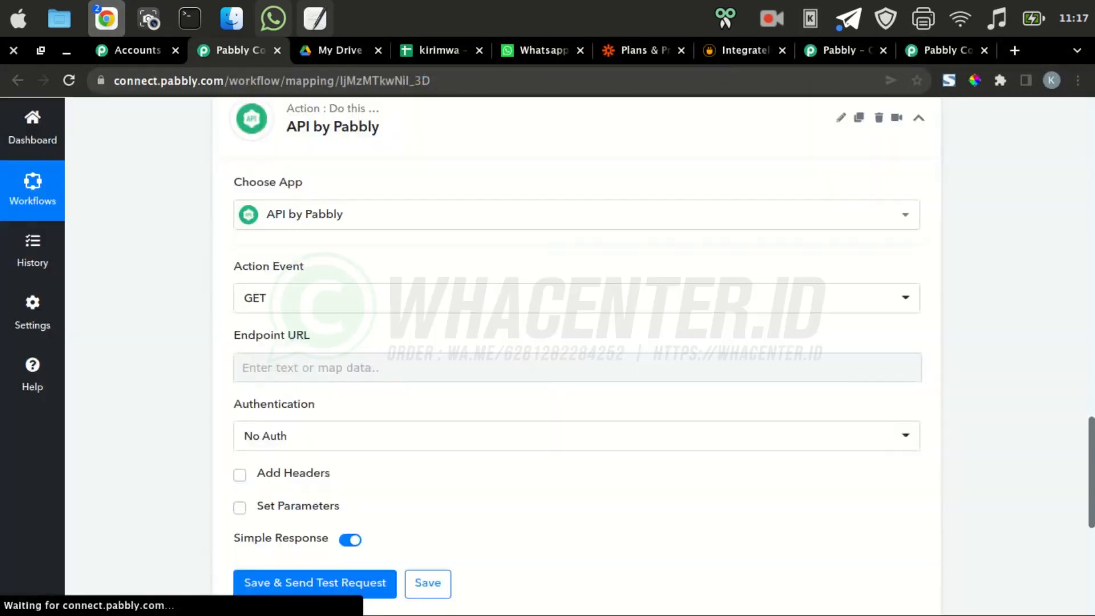
pyautogui.click(277, 298)
pyautogui.click(277, 368)
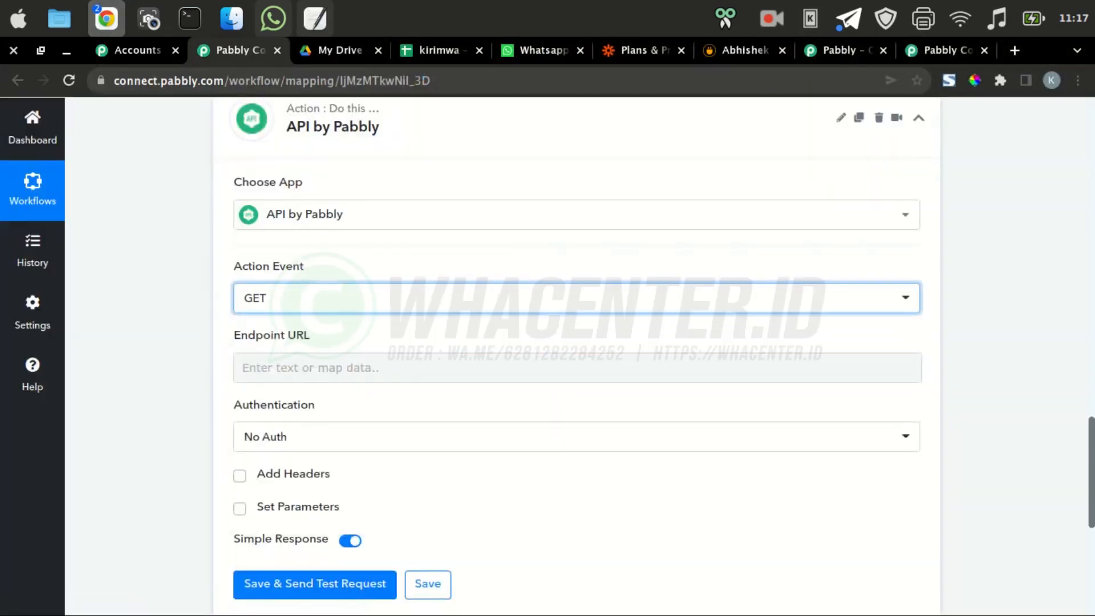
pyautogui.scroll(-2, 277, 368)
pyautogui.click(346, 283)
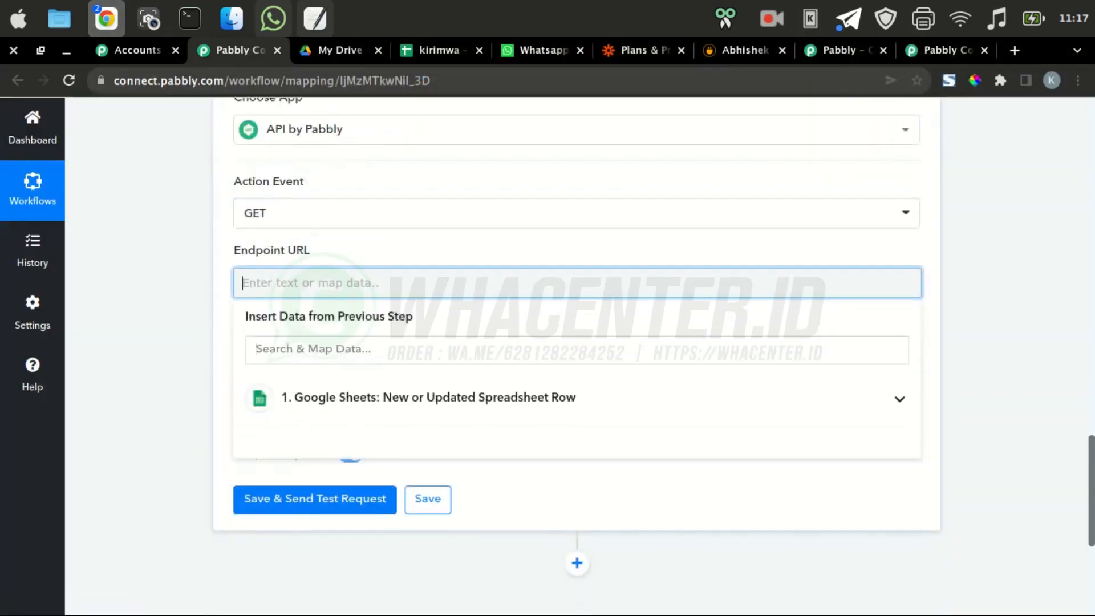
pyautogui.rightClick(346, 285)
pyautogui.click(387, 399)
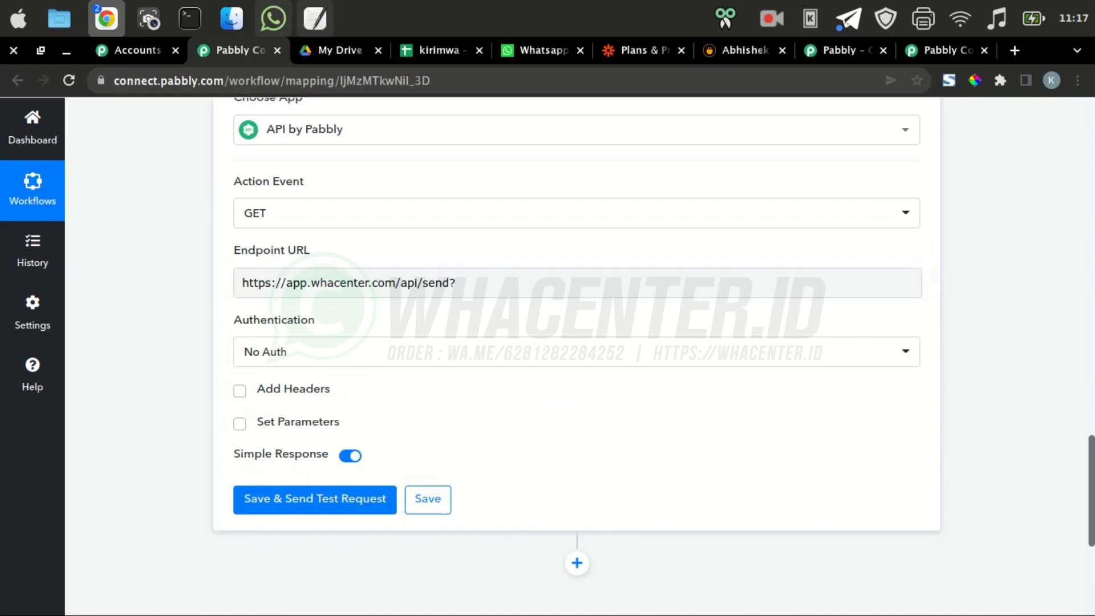
pyautogui.click(576, 352)
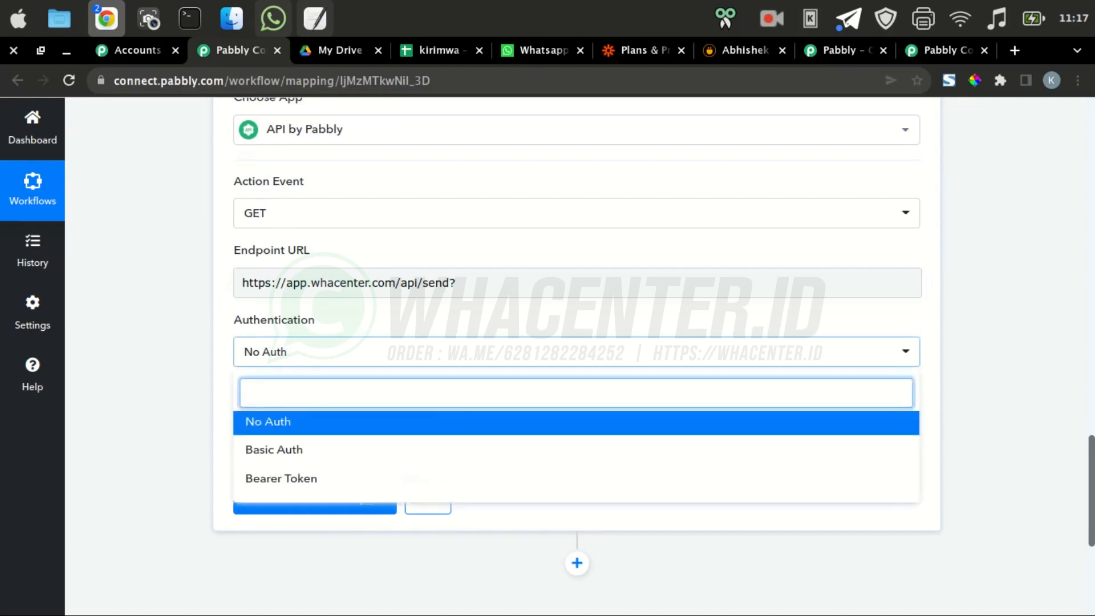
pyautogui.click(268, 422)
# Enable Set Parameters and label the first parameter device_id
pyautogui.scroll(-3, 239, 338)
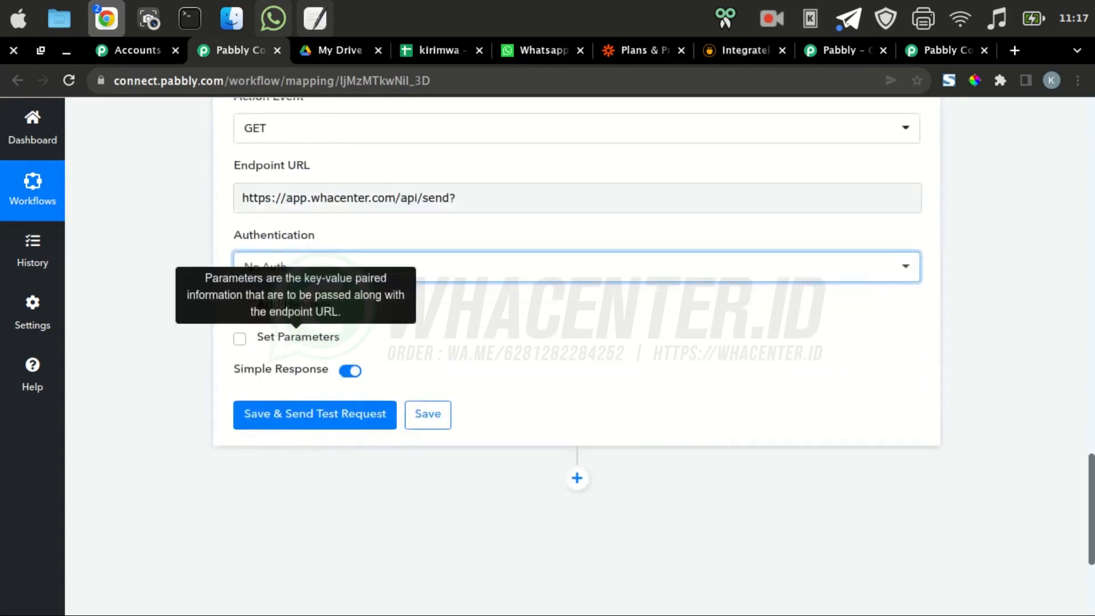
pyautogui.click(240, 338)
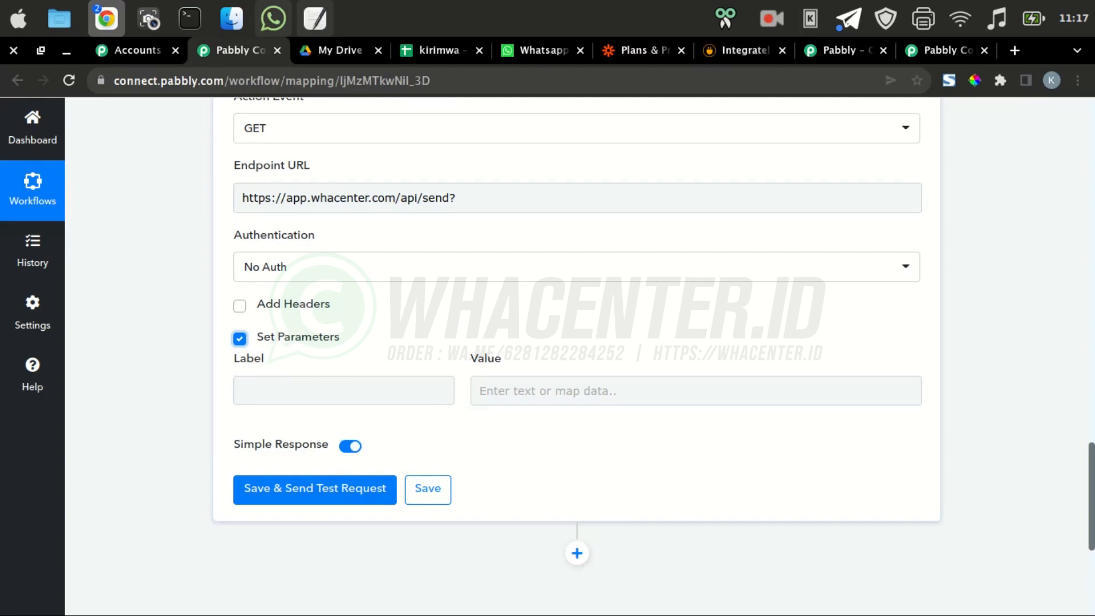
pyautogui.click(344, 391)
pyautogui.write('d')
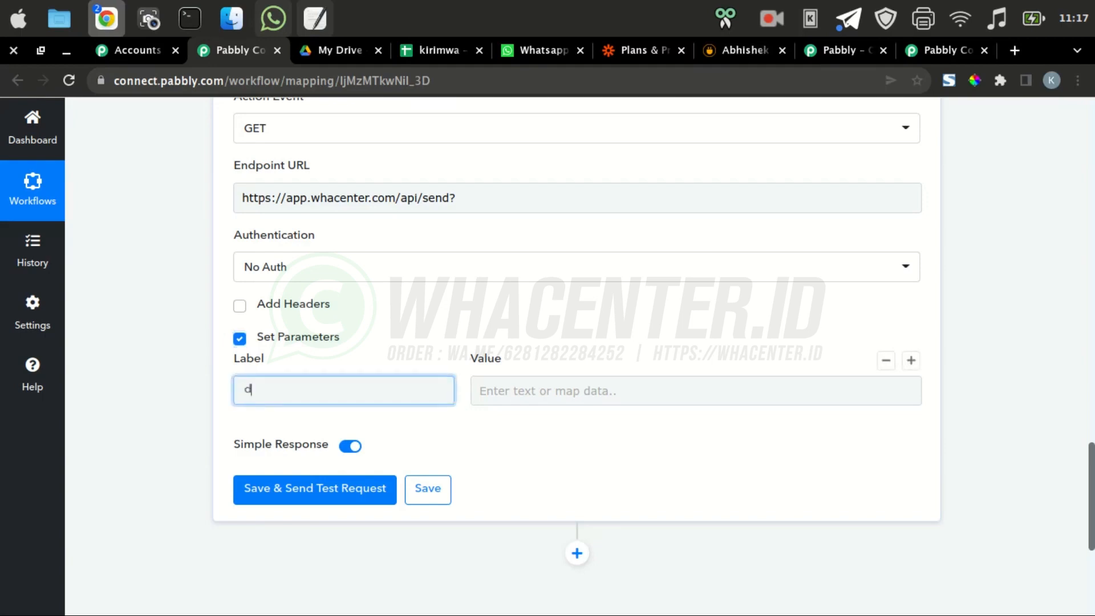
pyautogui.write('vice')
pyautogui.press('BackSpace')
pyautogui.press('BackSpace')
pyautogui.press('BackSpace')
pyautogui.press('BackSpace')
pyautogui.write('evice_id')
# Copy the second device's ID (byu) from WhaCenter's Device list
pyautogui.click(536, 50)
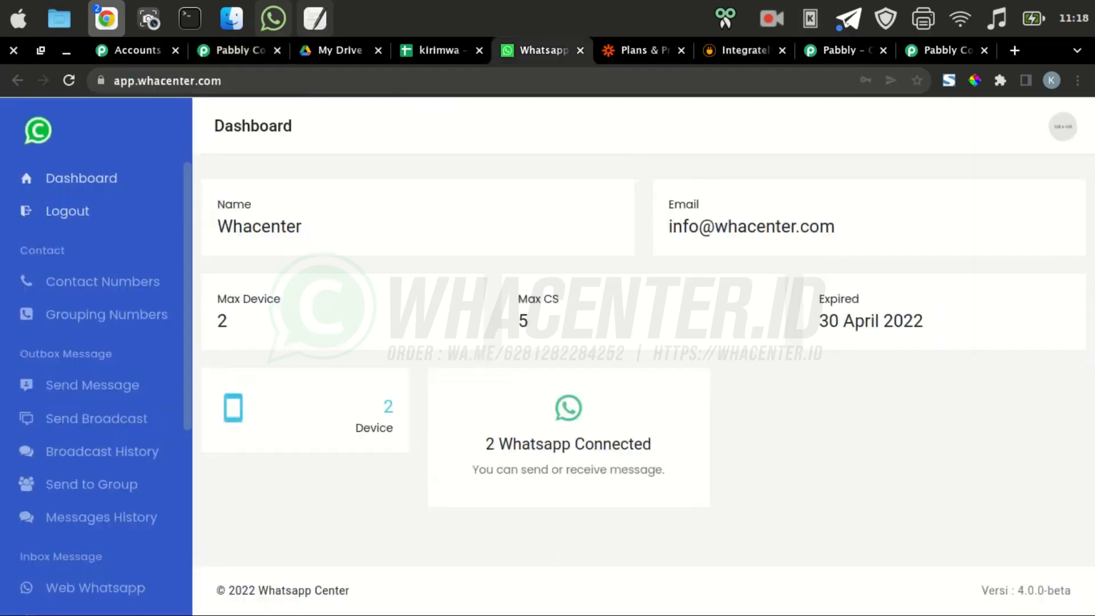
pyautogui.scroll(-5, 57, 496)
pyautogui.click(57, 499)
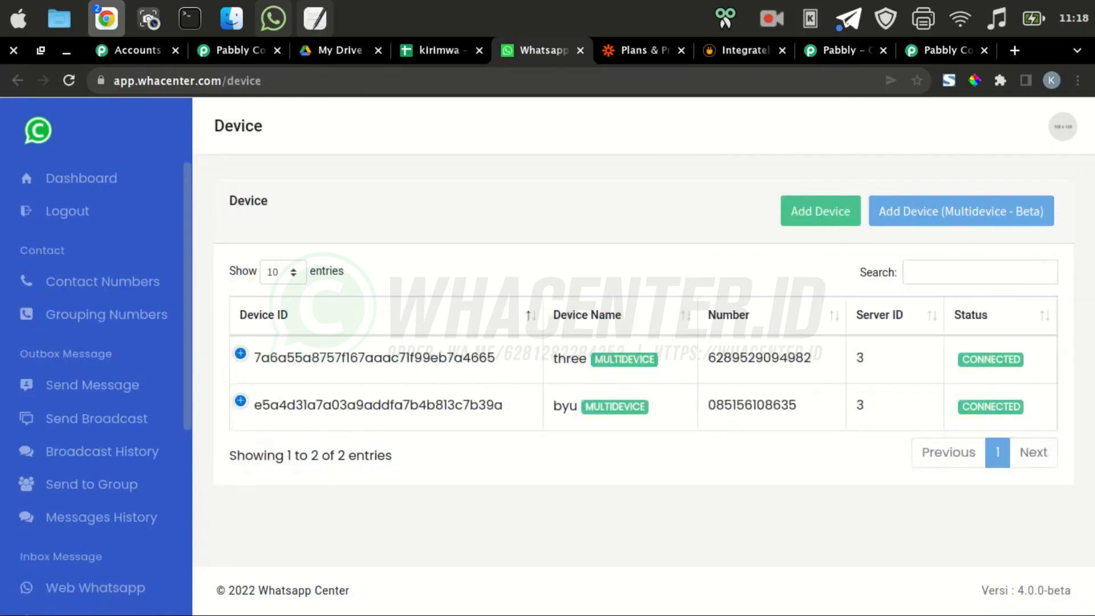
pyautogui.doubleClick(378, 404)
pyautogui.press('super+c')
pyautogui.rightClick(369, 407)
pyautogui.click(394, 418)
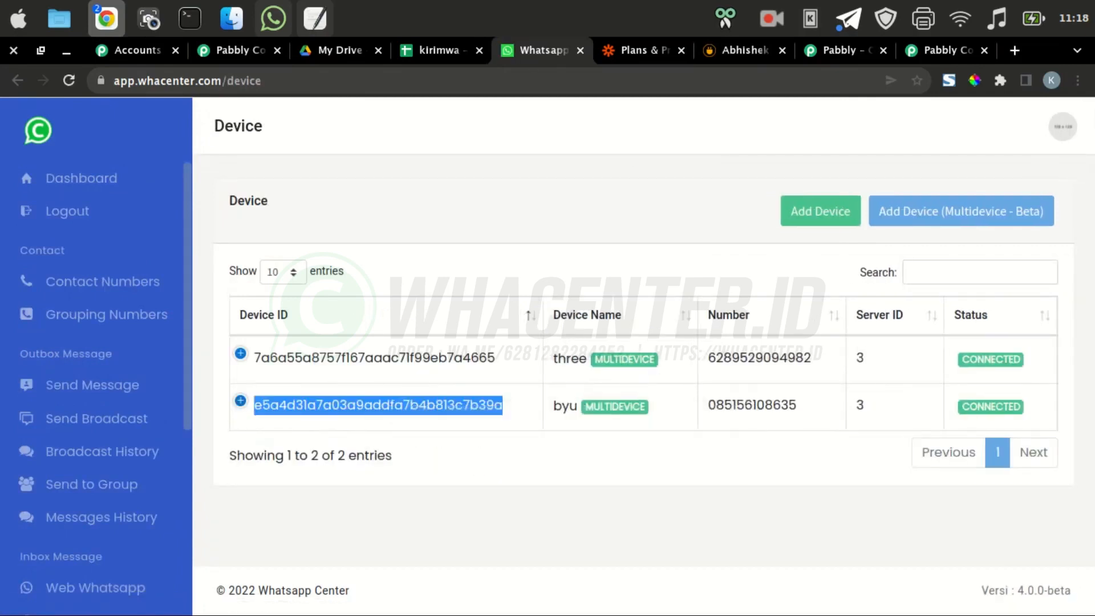
pyautogui.click(239, 51)
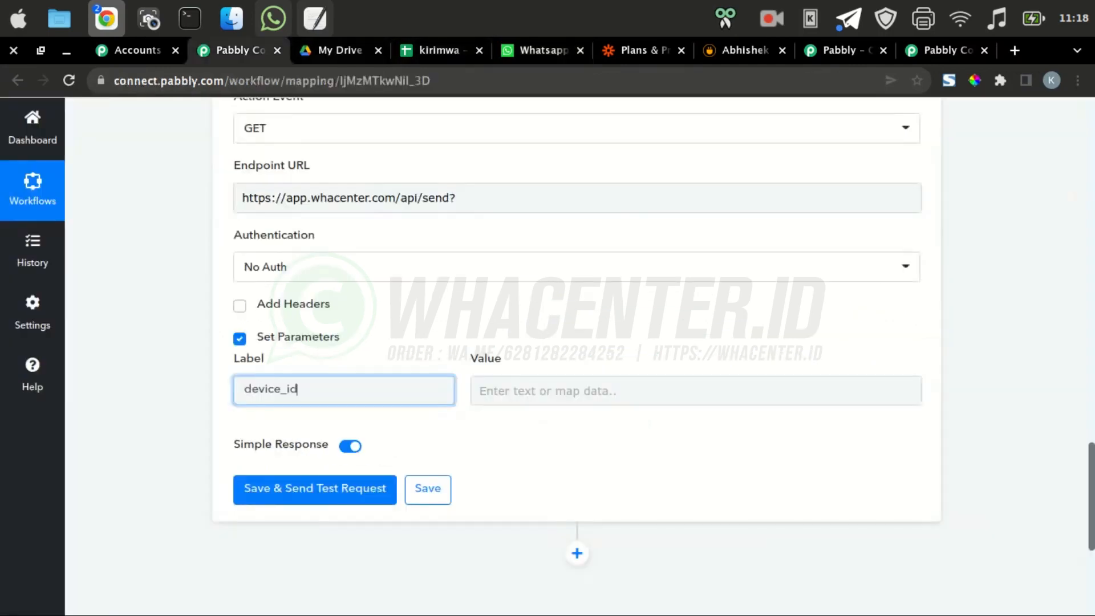
# Paste the copied device ID as the device_id value
pyautogui.click(339, 51)
pyautogui.click(239, 51)
pyautogui.rightClick(563, 392)
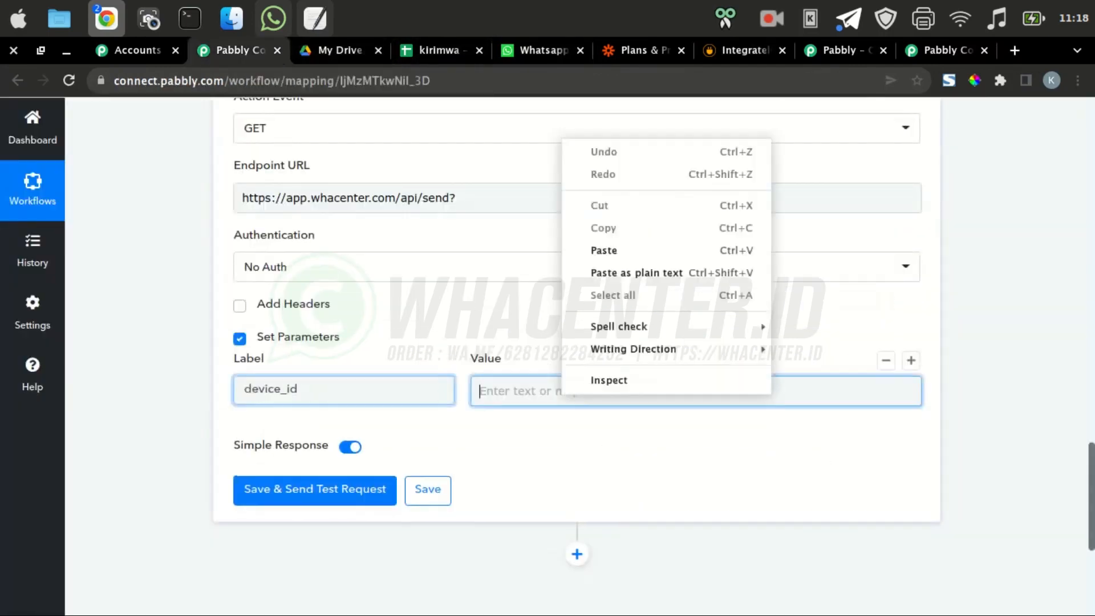
pyautogui.click(603, 251)
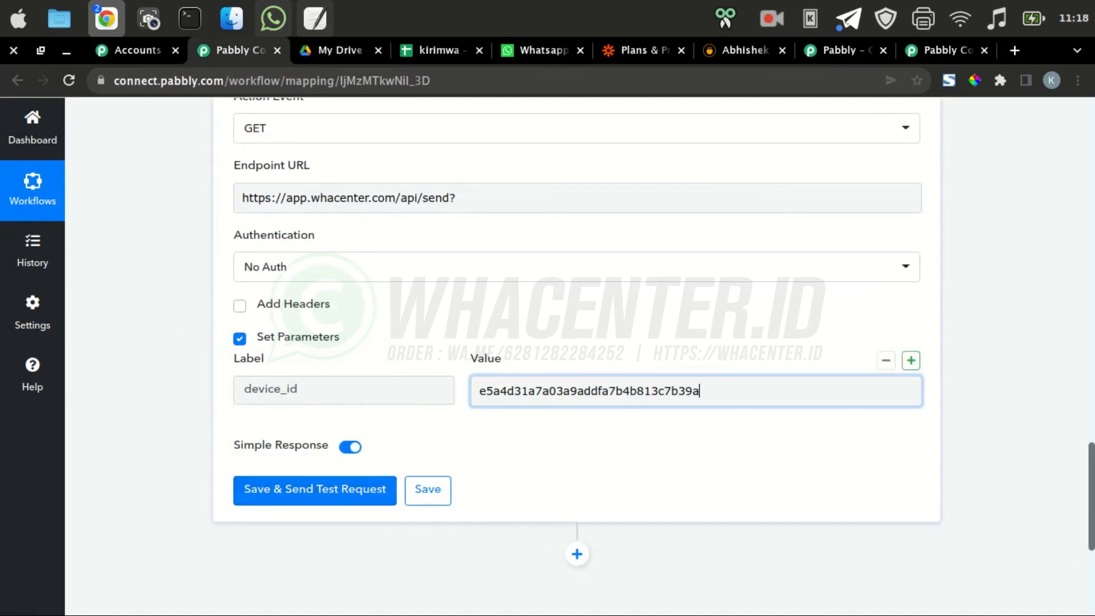
# Add a message parameter starting 'hai terima kasih telah mendaftar'
pyautogui.click(910, 360)
pyautogui.click(344, 462)
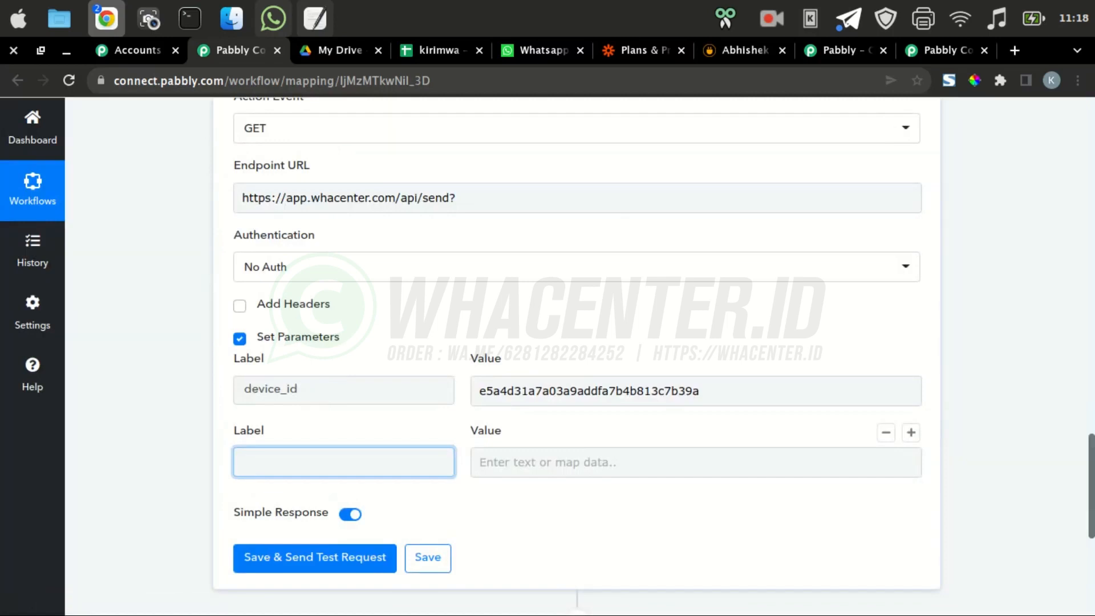
pyautogui.write('message')
pyautogui.click(696, 463)
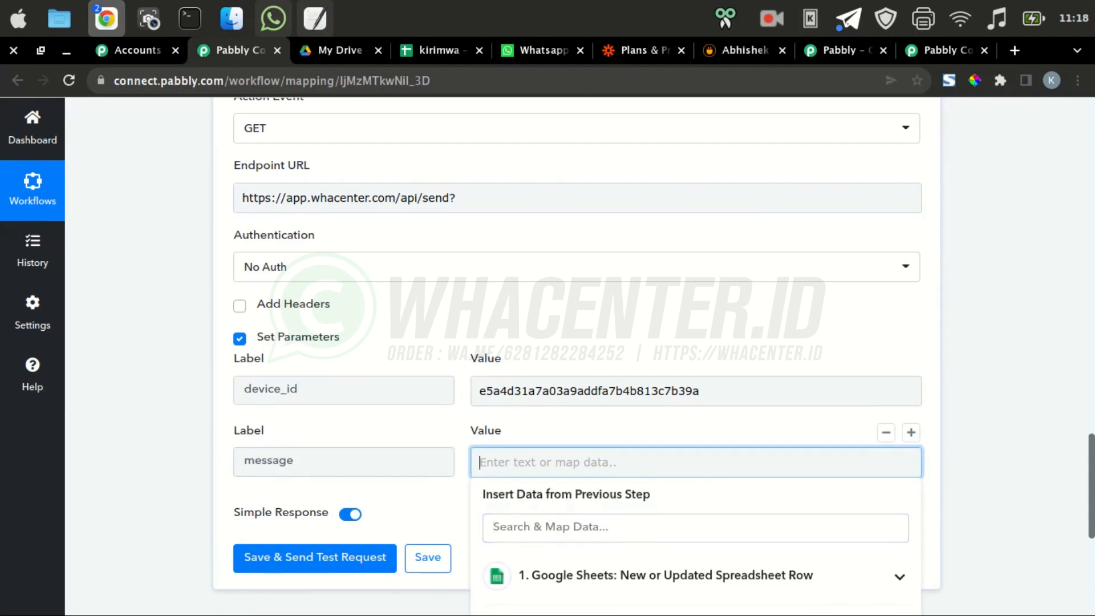
pyautogui.write('hai')
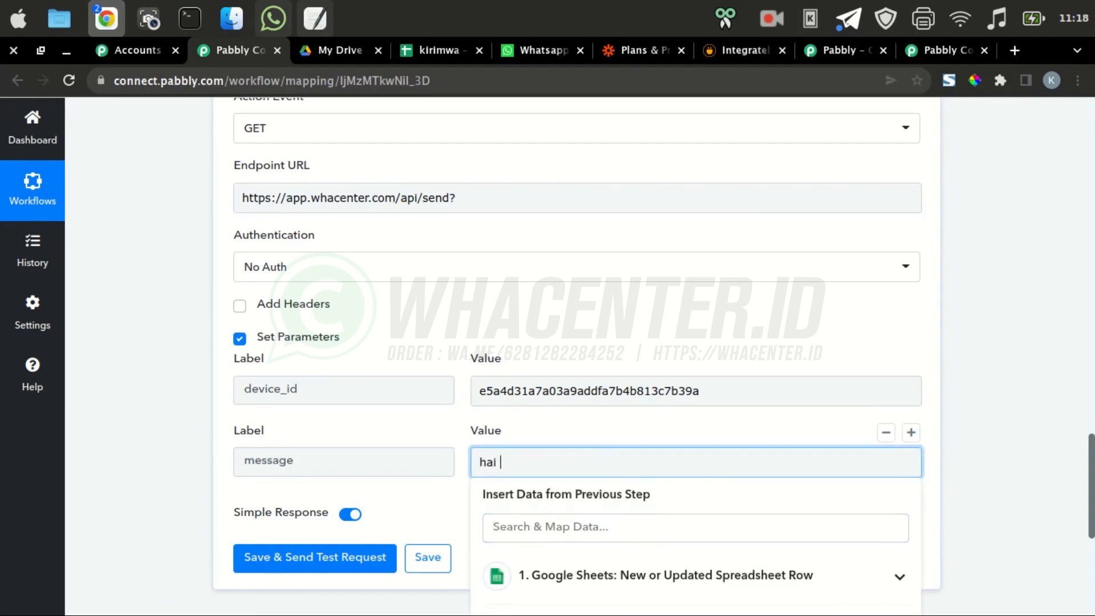
pyautogui.scroll(-2, 695, 485)
pyautogui.click(684, 491)
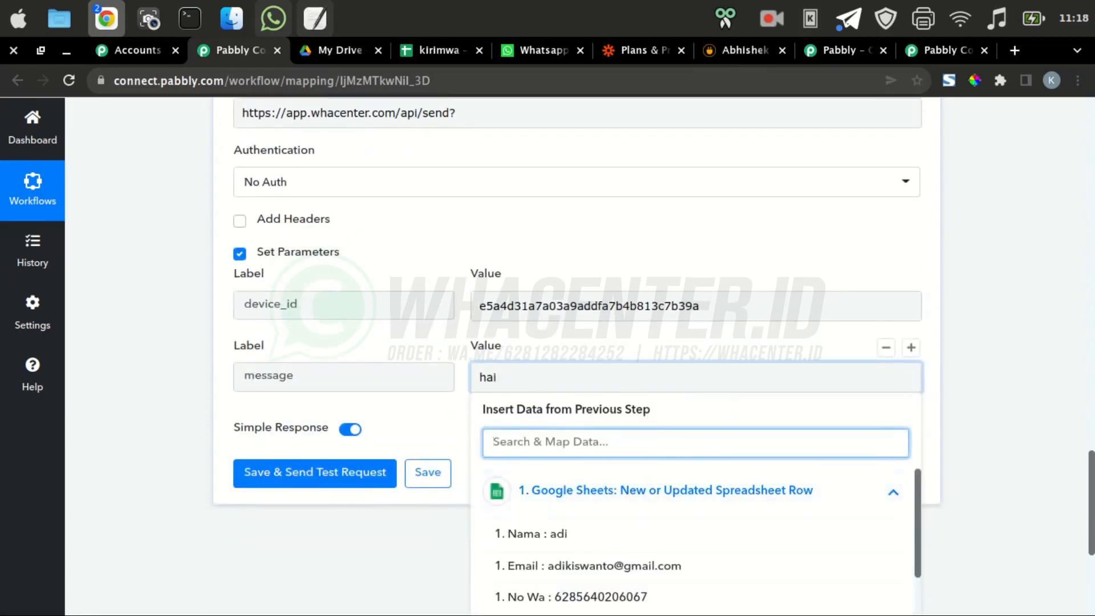
pyautogui.click(501, 376)
pyautogui.write('ter')
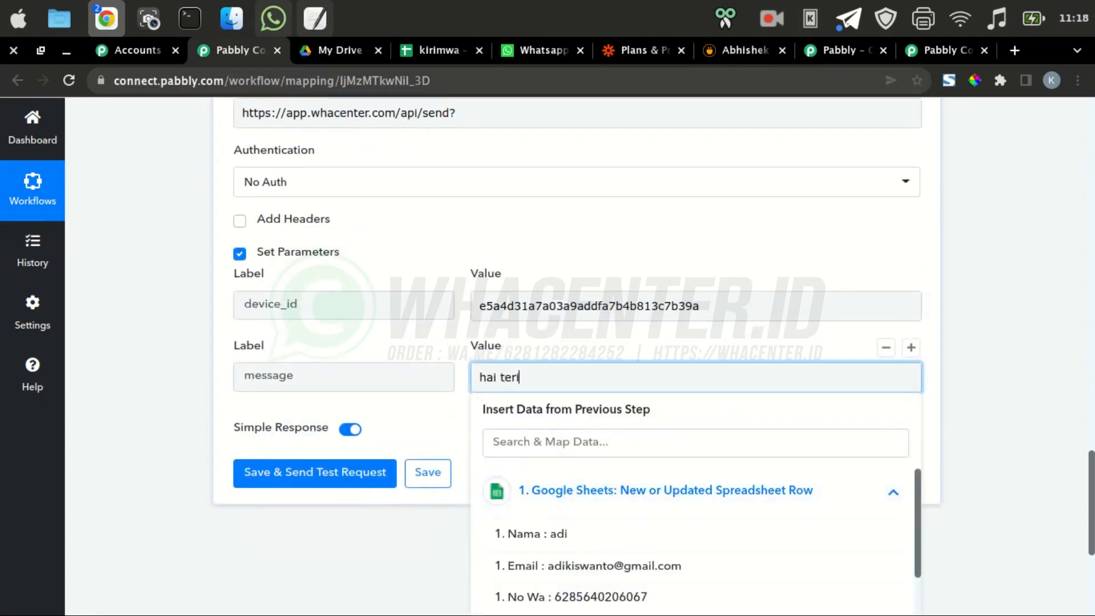
pyautogui.write('ima kasih t')
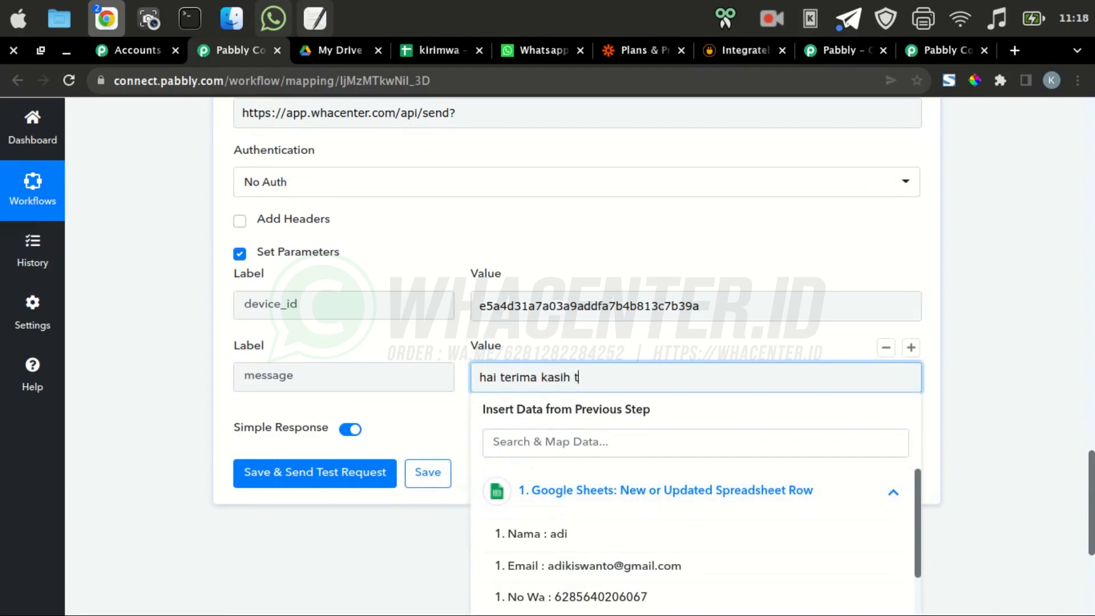
pyautogui.write('elah mendaftar')
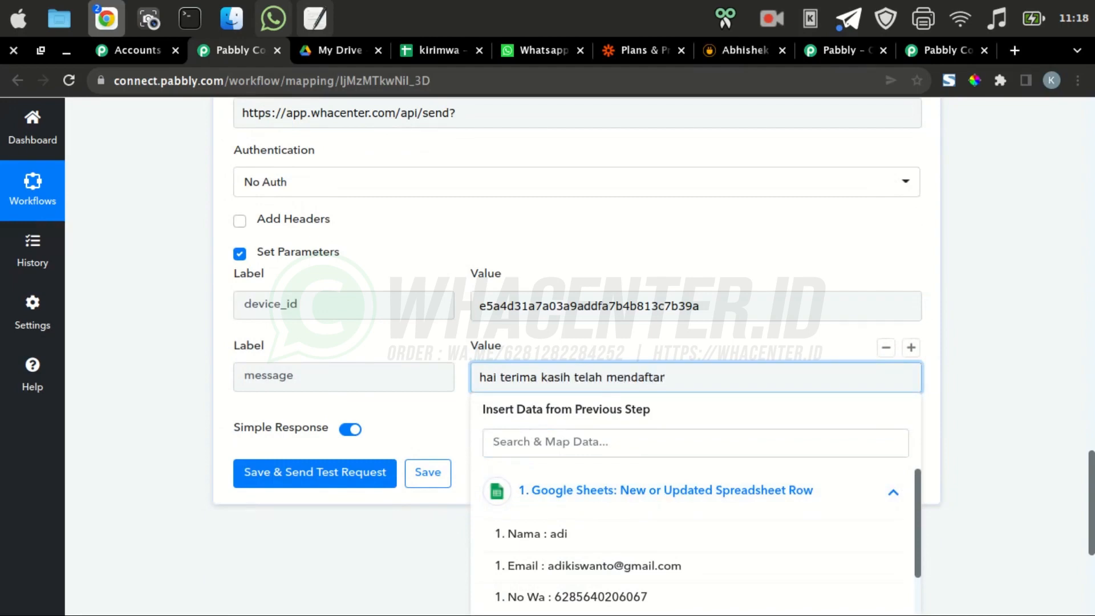
pyautogui.press('Return')
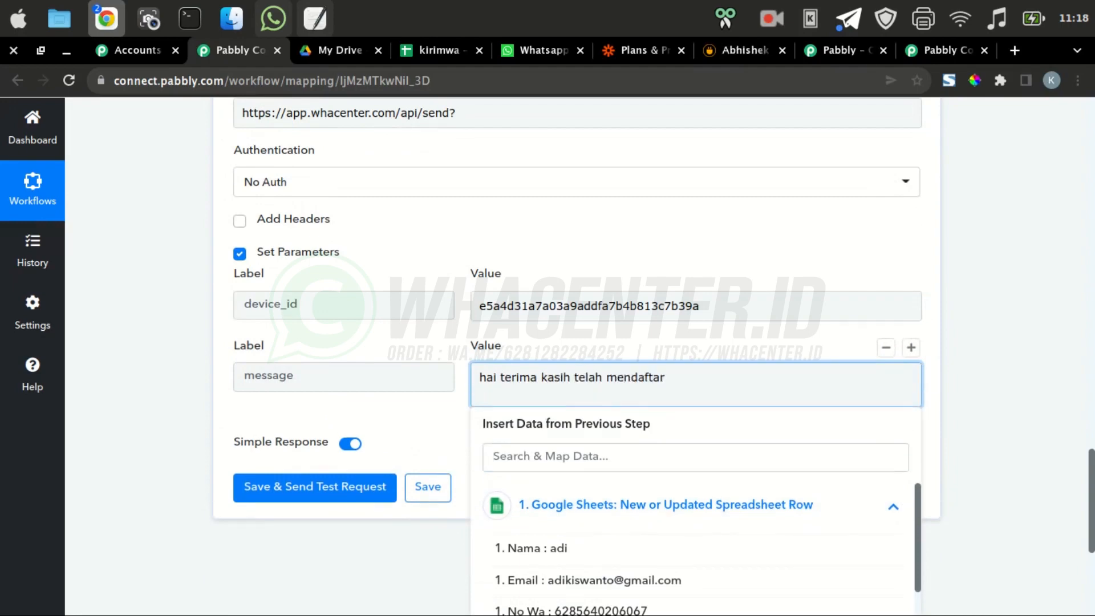
# Add message lines 'nama :', 'email :' and 'no hape :' mapped to Nama, Email and No Wa
pyautogui.write('nama :')
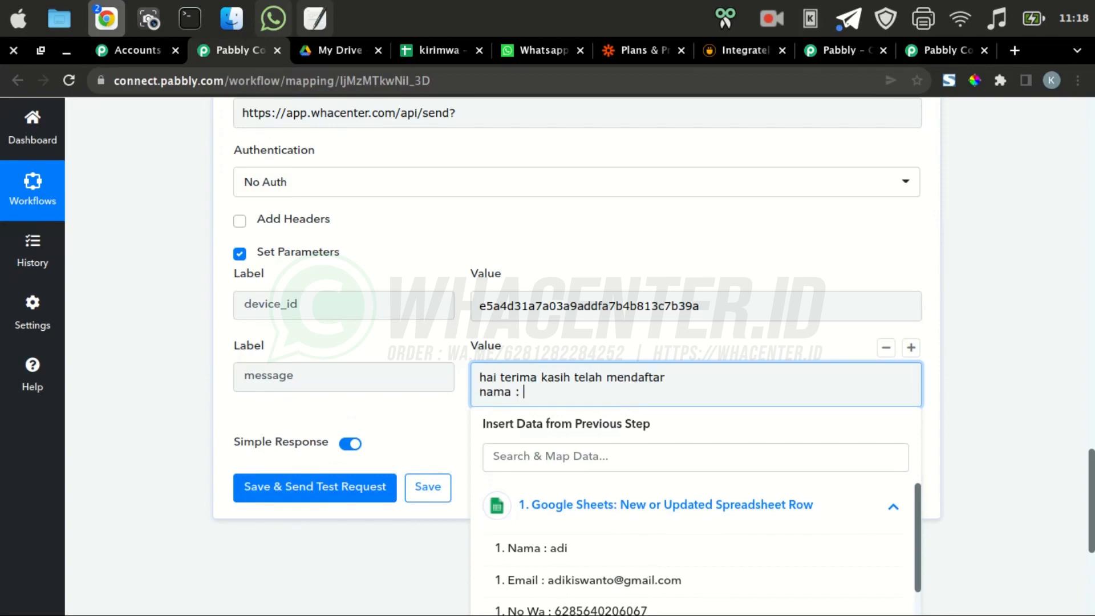
pyautogui.click(533, 547)
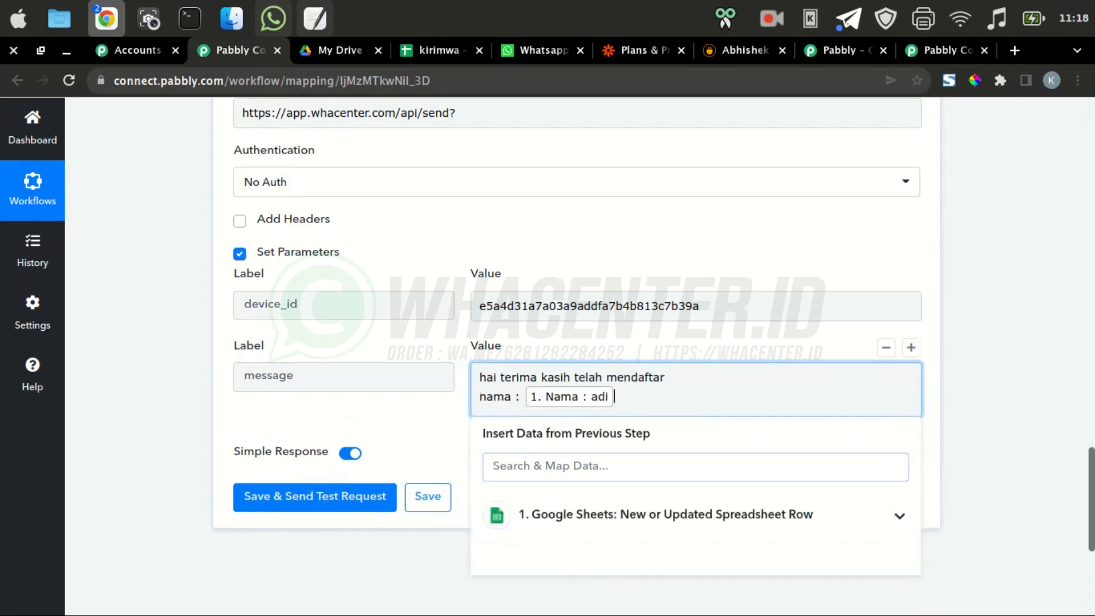
pyautogui.press('Return')
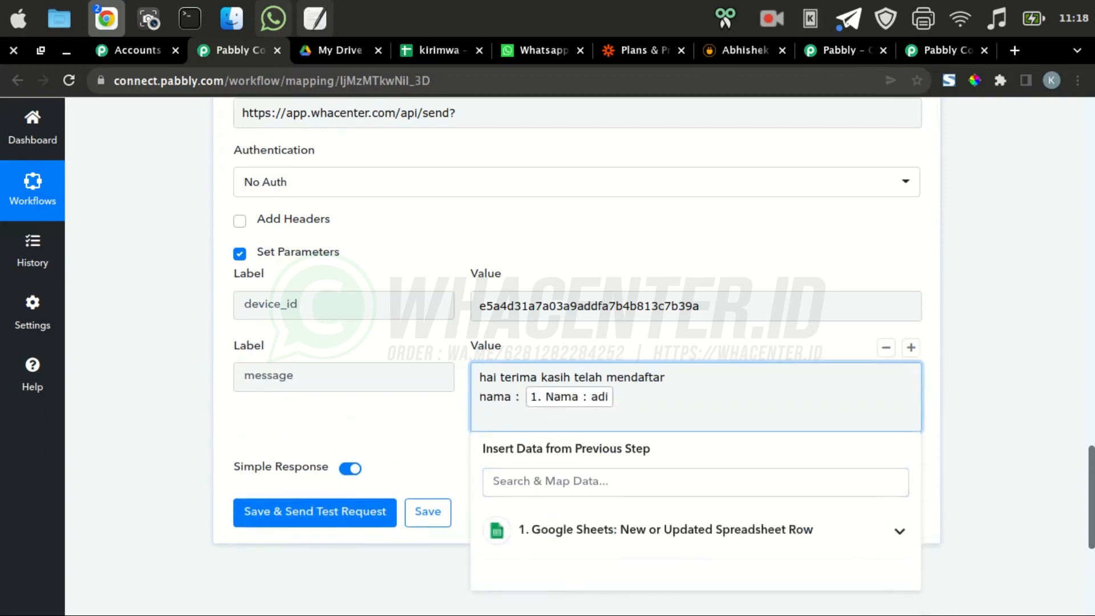
pyautogui.write('email :')
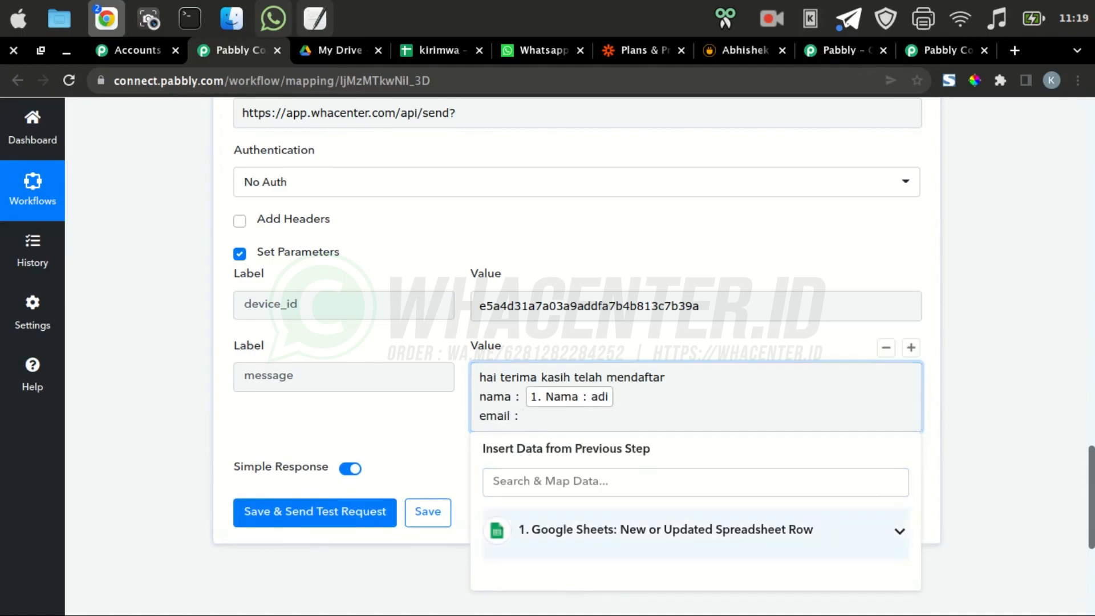
pyautogui.click(666, 530)
pyautogui.click(598, 394)
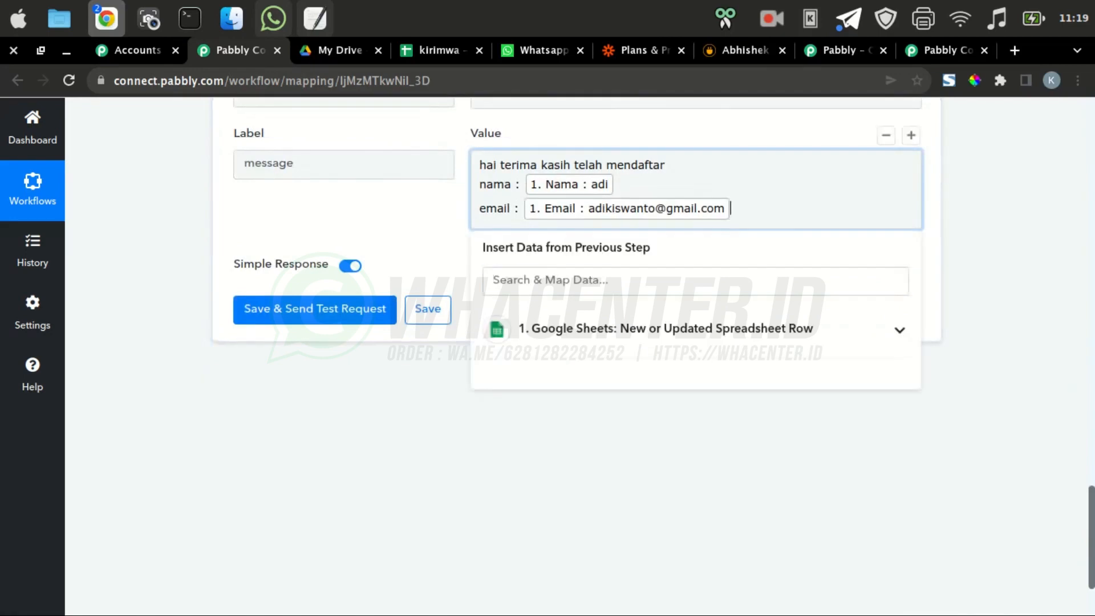
pyautogui.press('Return')
pyautogui.write('n')
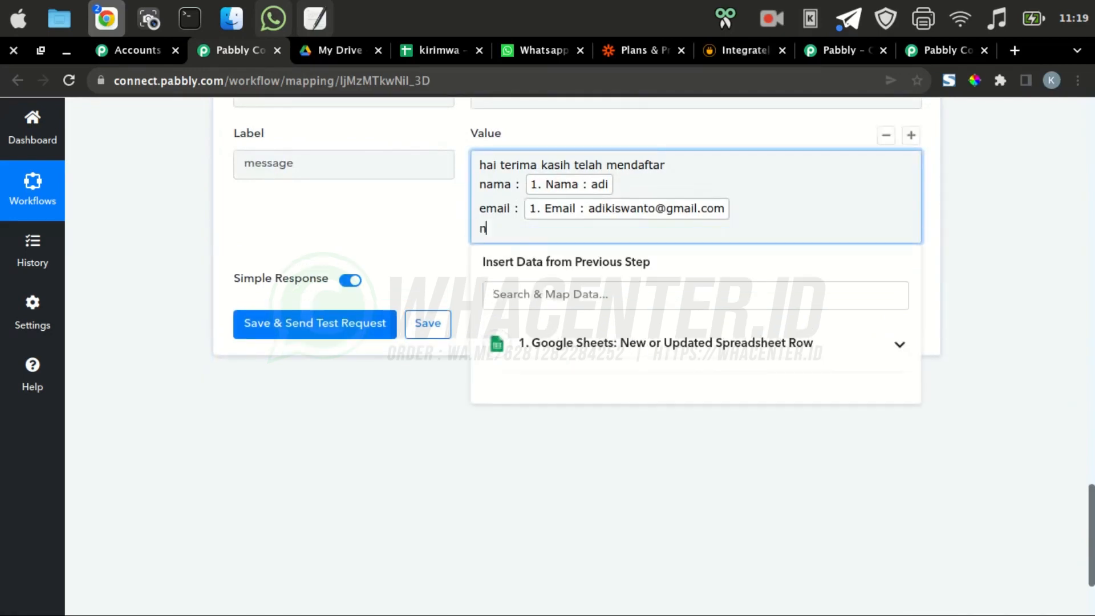
pyautogui.write('o hape :')
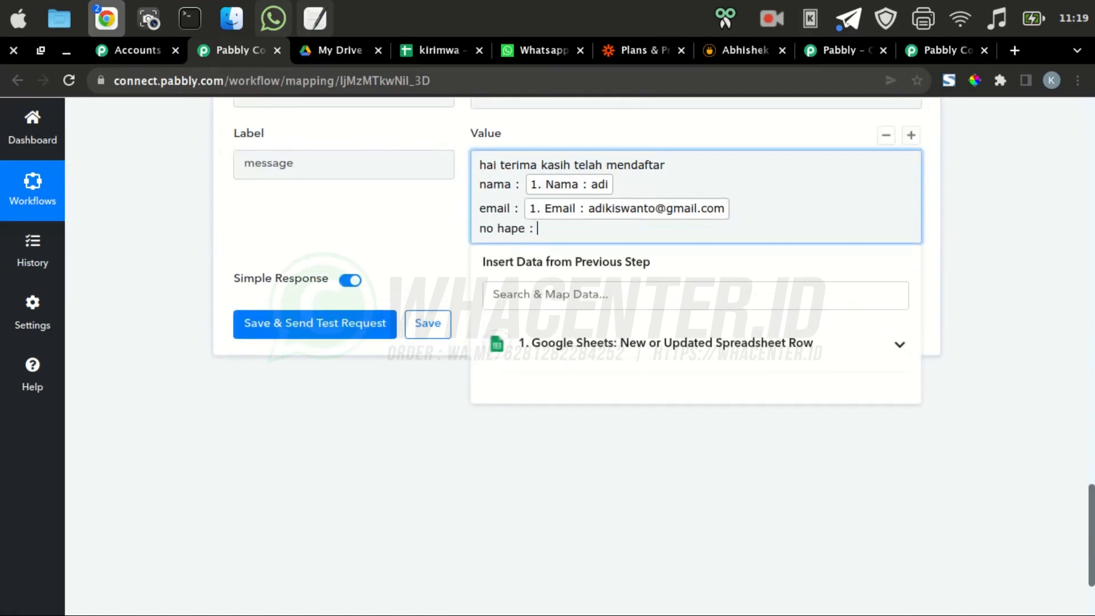
pyautogui.click(666, 343)
pyautogui.scroll(-2, 666, 376)
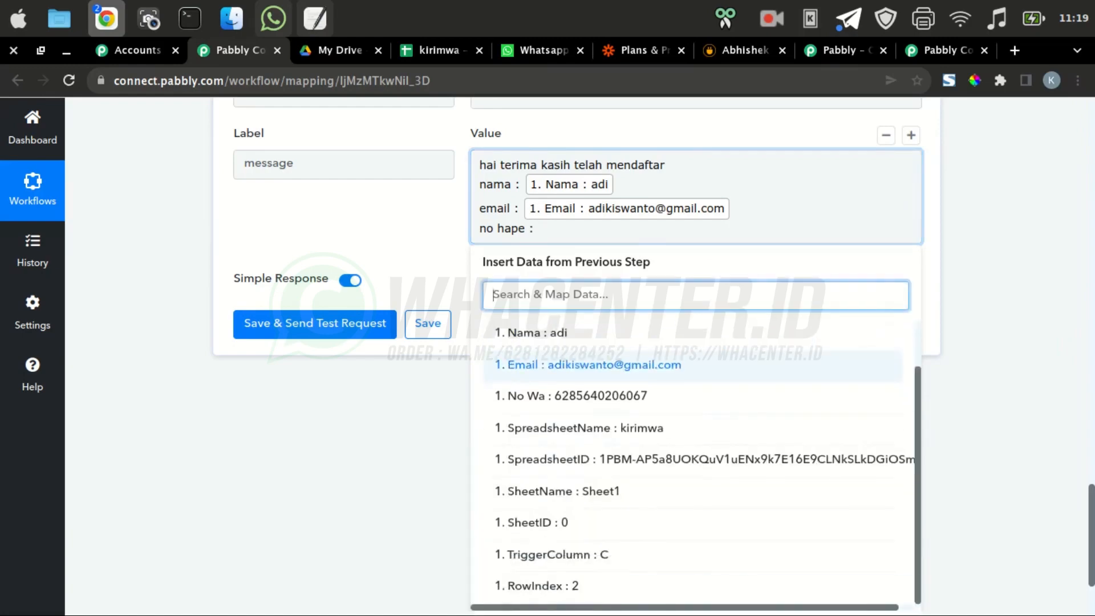
pyautogui.click(570, 396)
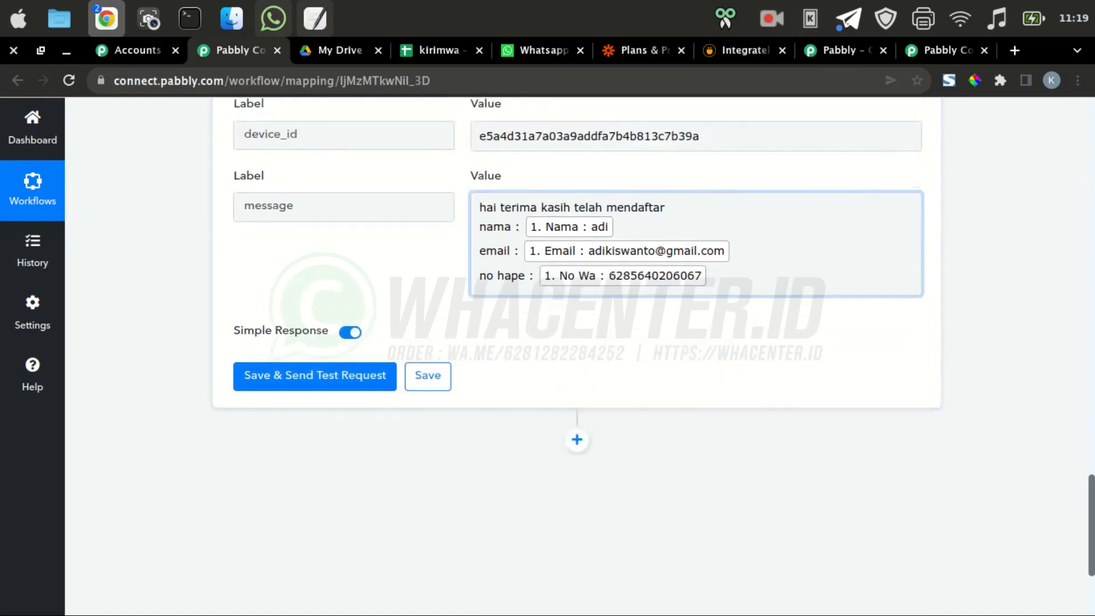
pyautogui.scroll(2, 910, 262)
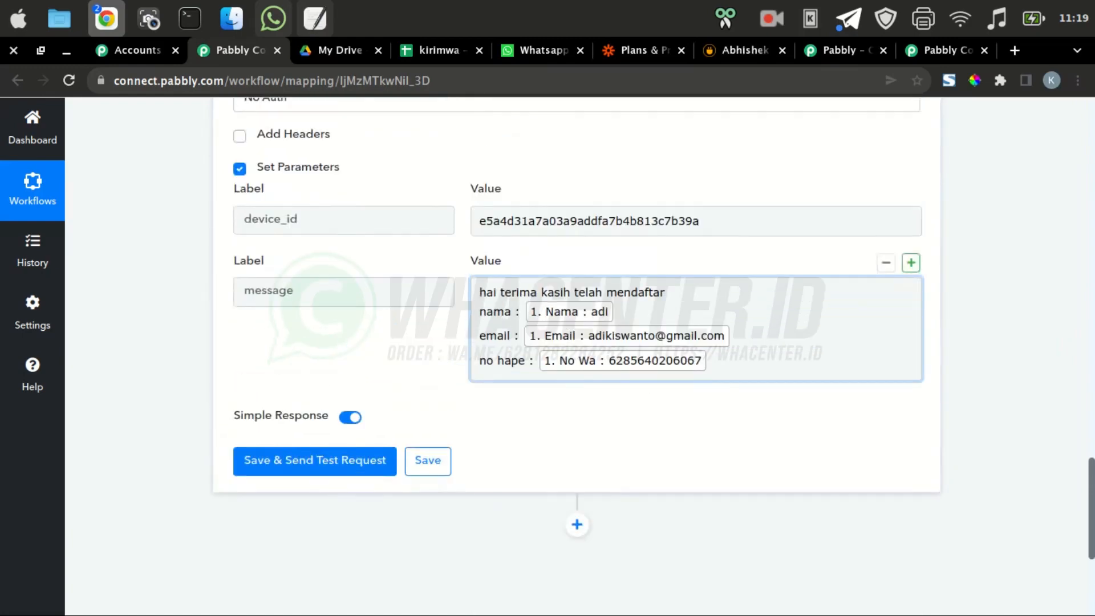
# Add a 'number' parameter mapped to the Google Sheets No Wa field
pyautogui.click(911, 263)
pyautogui.click(343, 433)
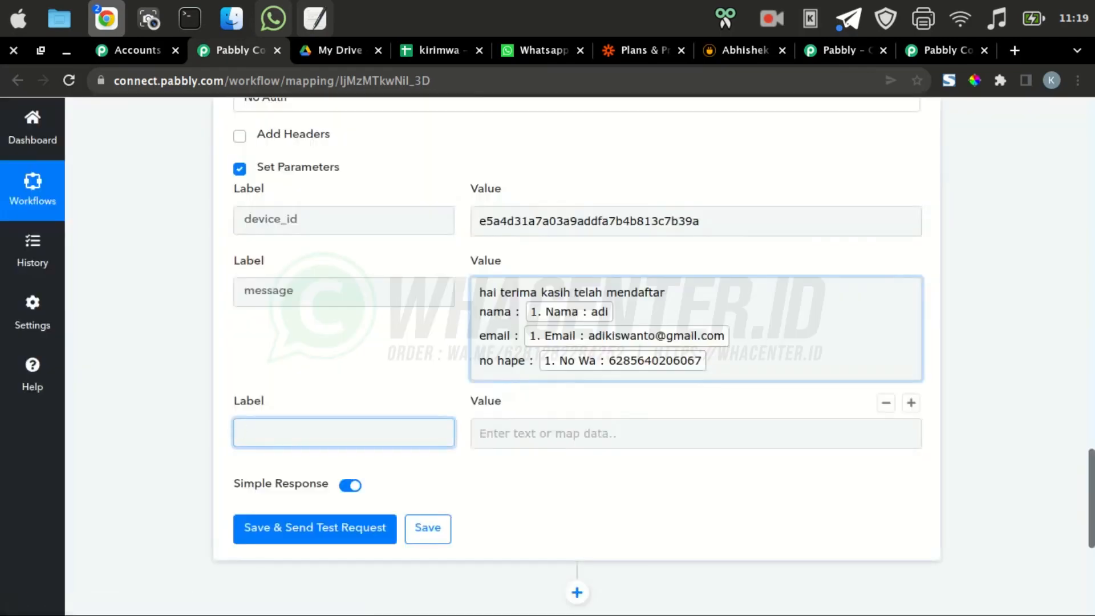
pyautogui.write('number')
pyautogui.click(696, 434)
pyautogui.scroll(-3, 696, 433)
pyautogui.click(696, 372)
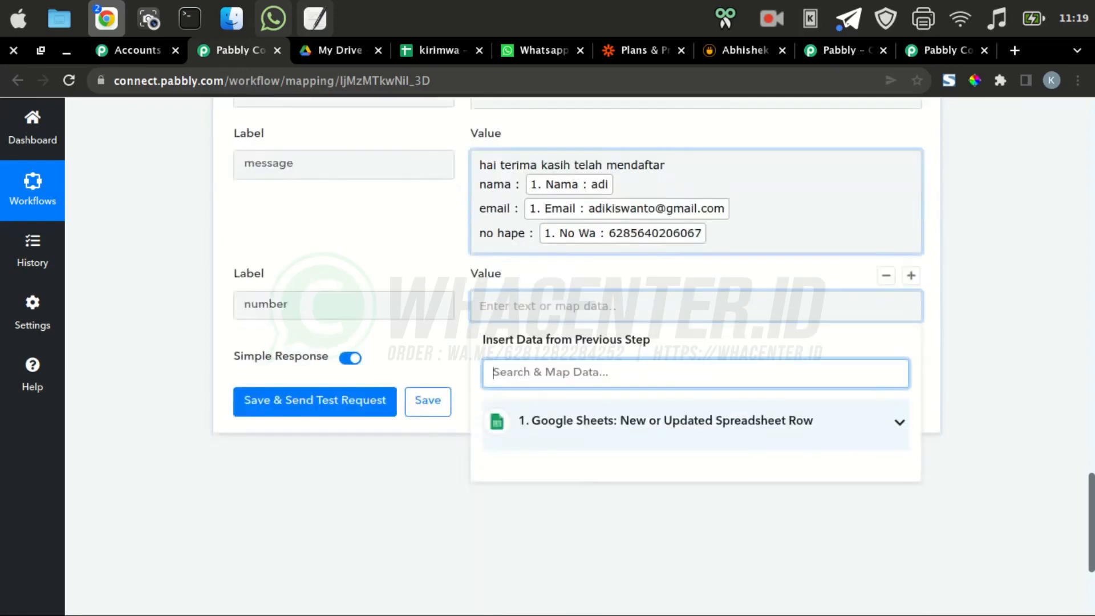
pyautogui.click(696, 420)
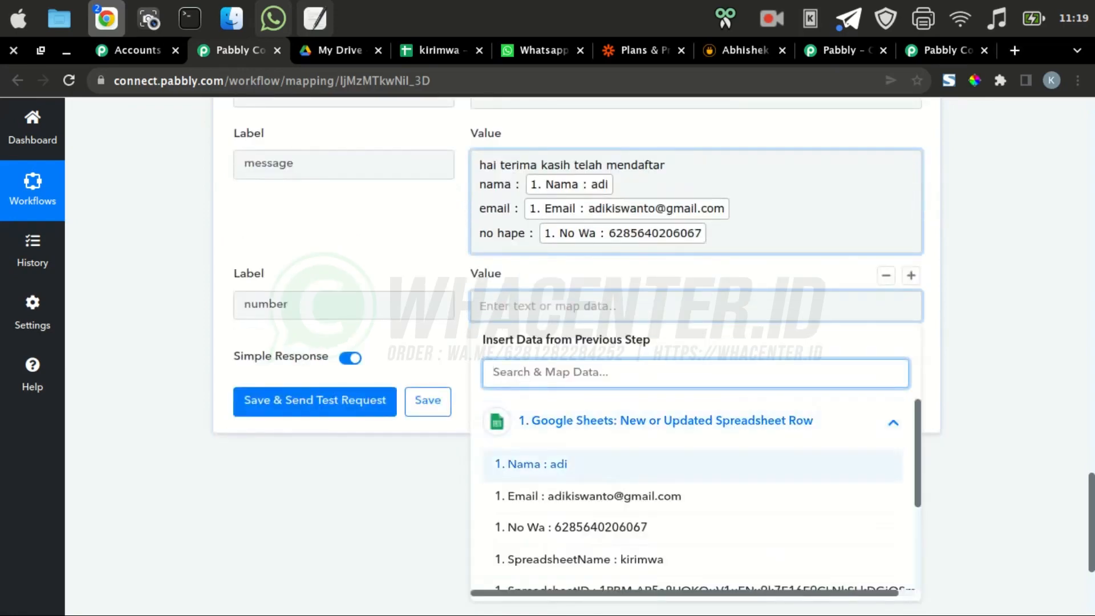
pyautogui.click(570, 526)
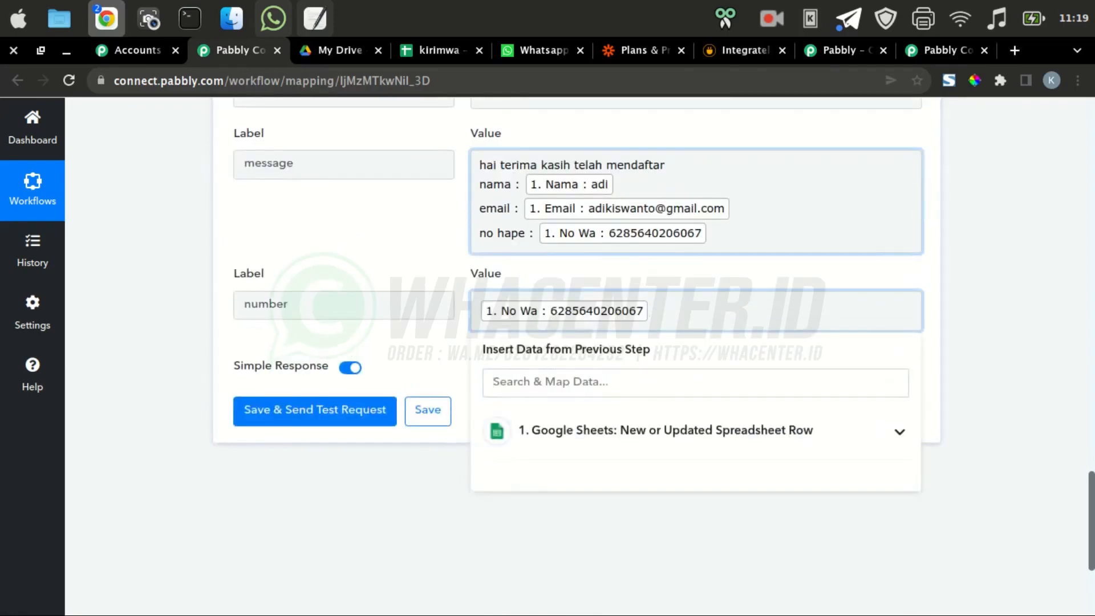
pyautogui.click(1004, 387)
# Save and test the request, confirm Status 1 and 'message sent', and bring up WhatsApp
pyautogui.scroll(2, 696, 393)
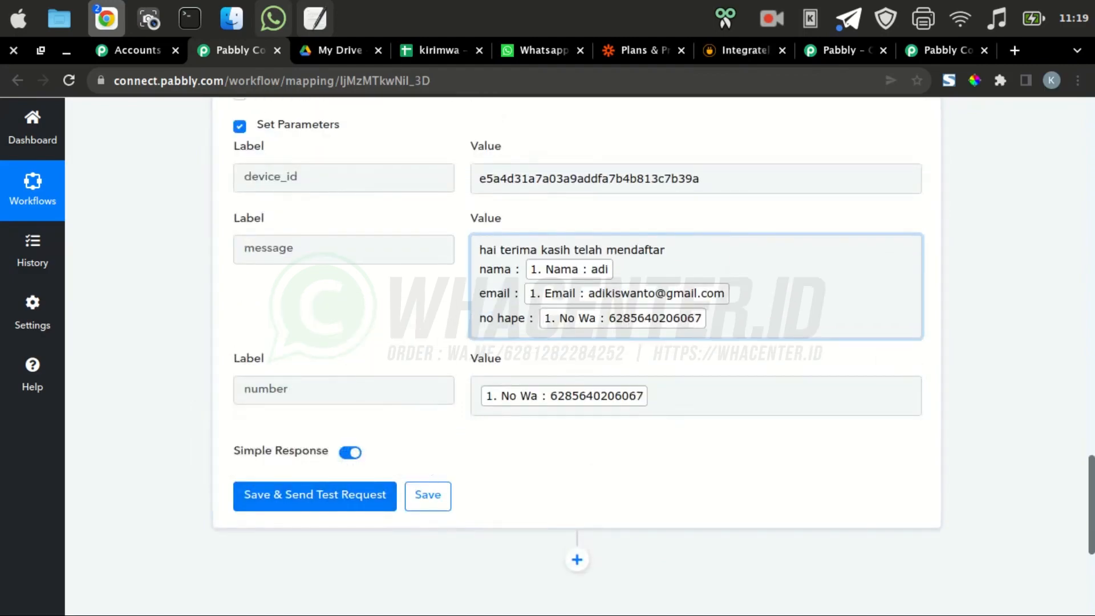
pyautogui.click(315, 495)
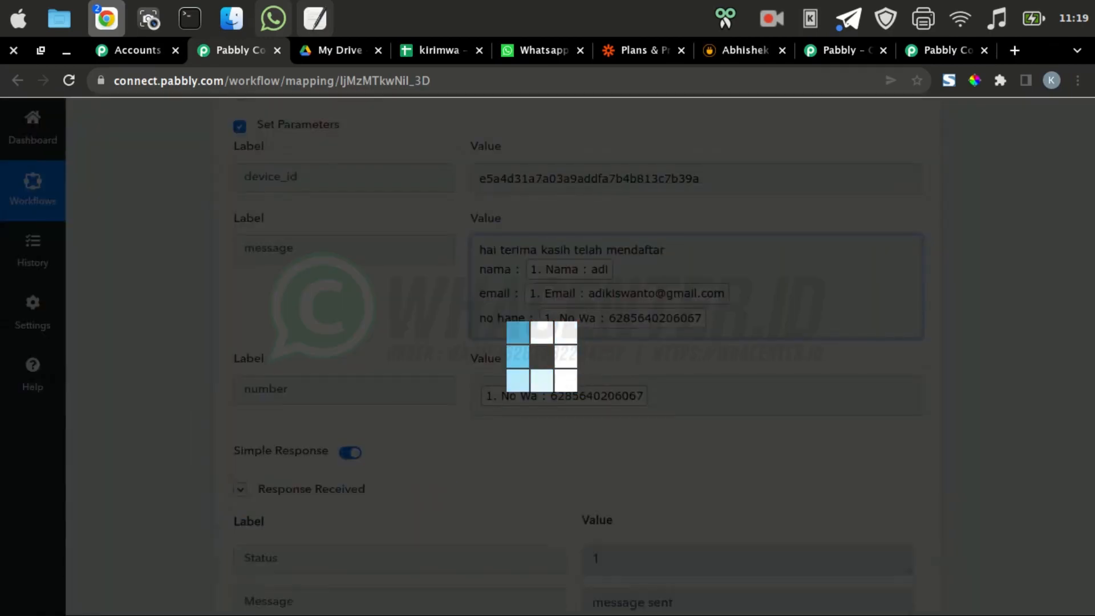
pyautogui.scroll(-6, 576, 356)
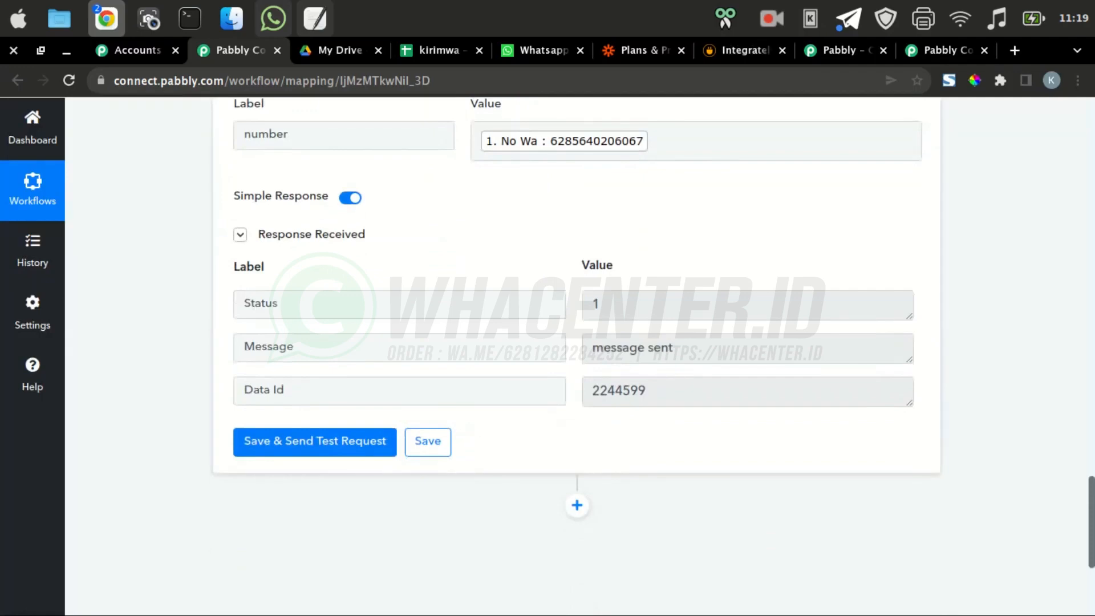
pyautogui.click(273, 19)
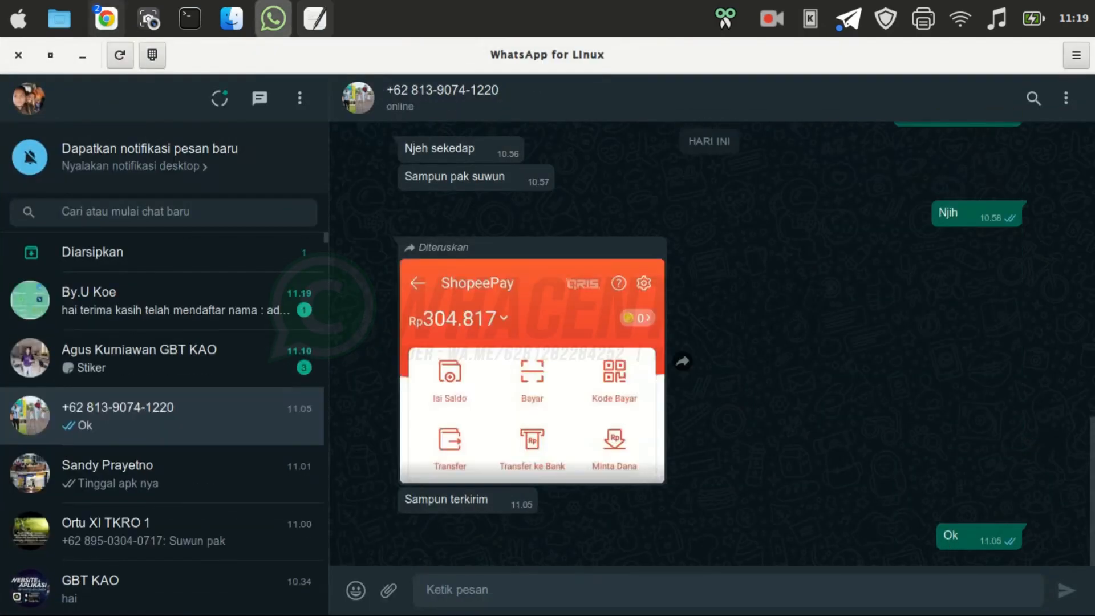
# Open the chat showing the thank-you message with the sheet's name, email and phone, then return to the browser
pyautogui.click(171, 301)
pyautogui.moveTo(570, 55); pyautogui.dragTo(203, 79)
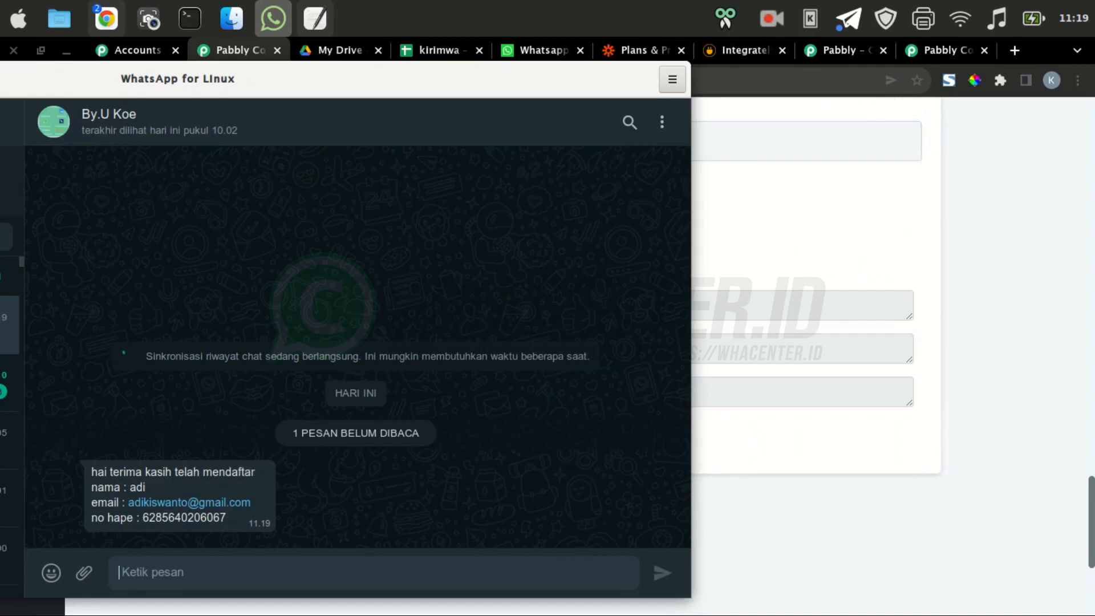
pyautogui.hotkey('alt', 'Tab')
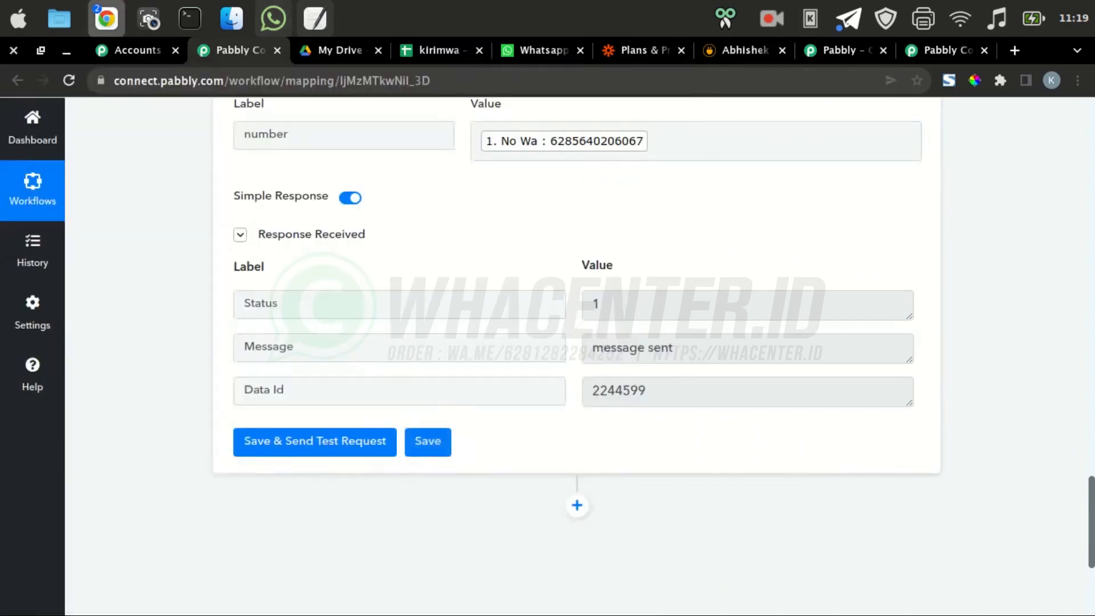
# Save the API by Pabbly request step and switch to the kirimwa spreadsheet tab
pyautogui.click(428, 441)
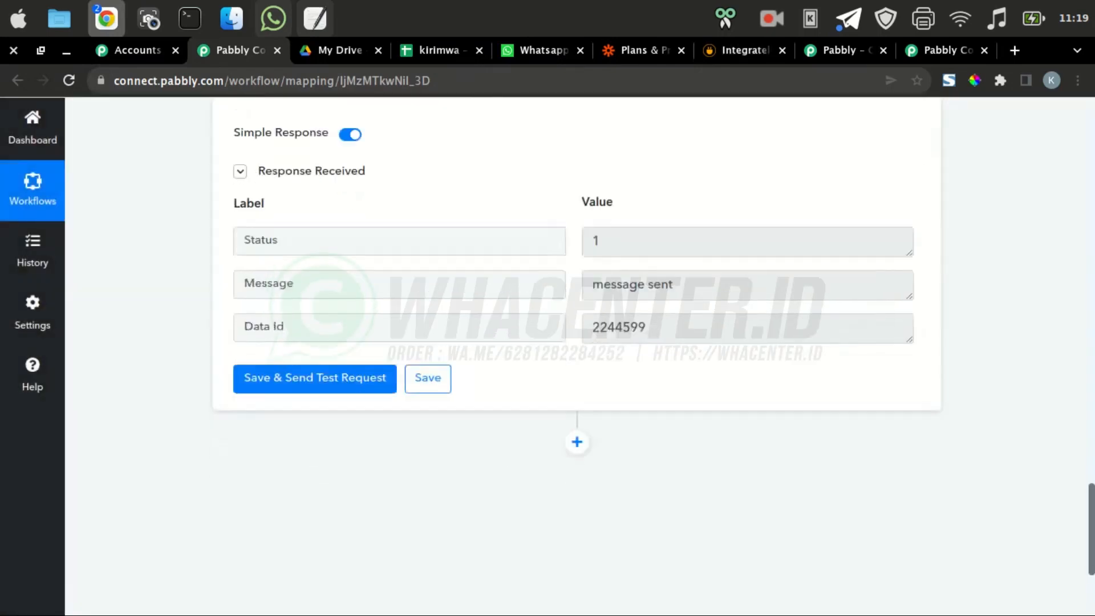
pyautogui.scroll(10, 576, 353)
pyautogui.scroll(10, 577, 354)
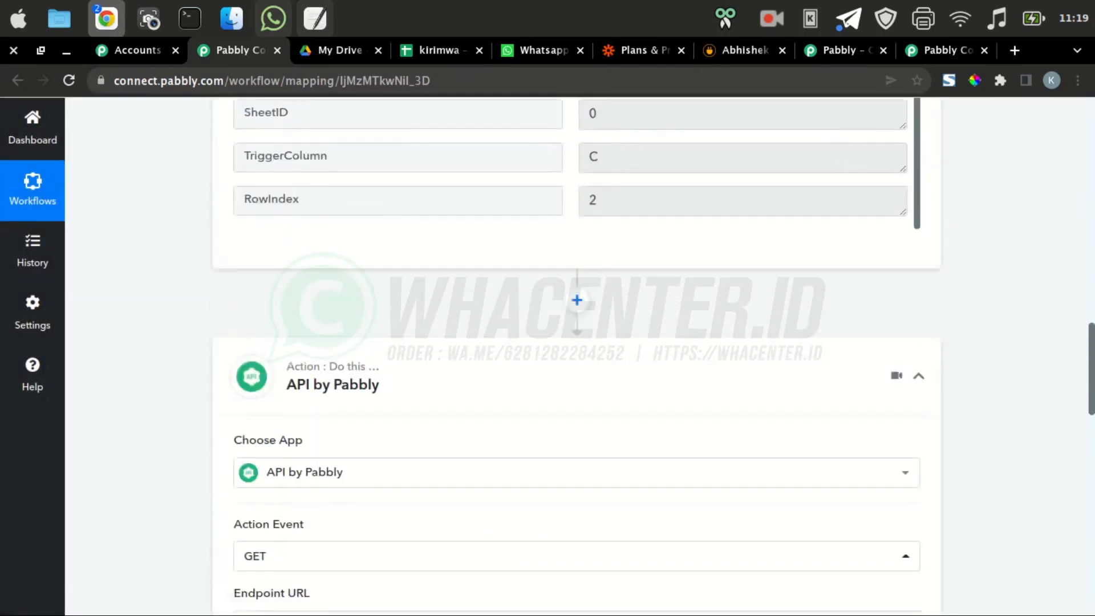
pyautogui.scroll(3, 577, 354)
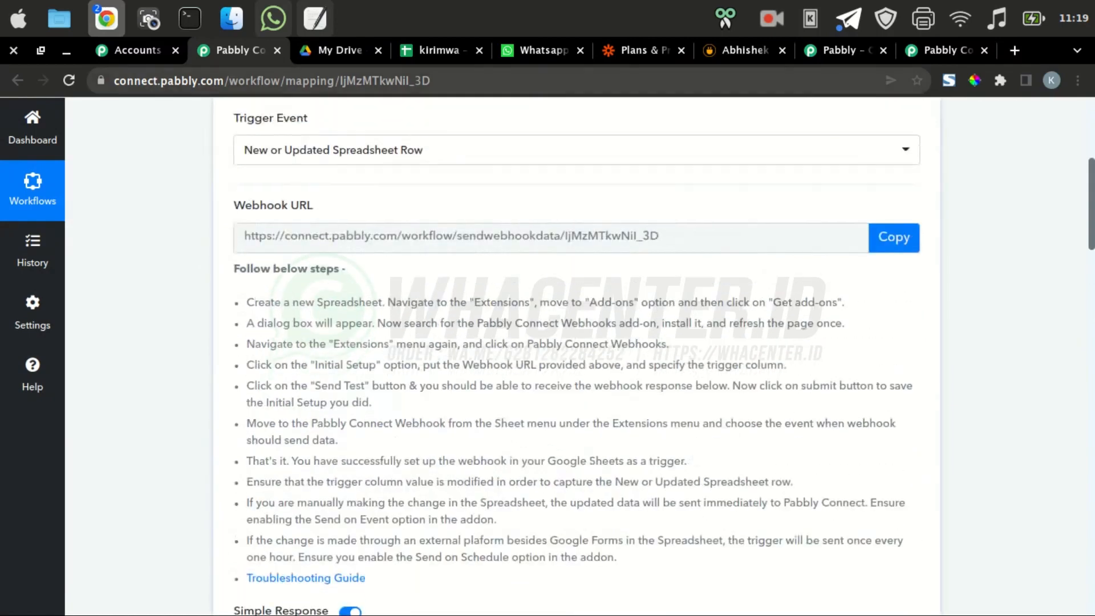
pyautogui.click(440, 51)
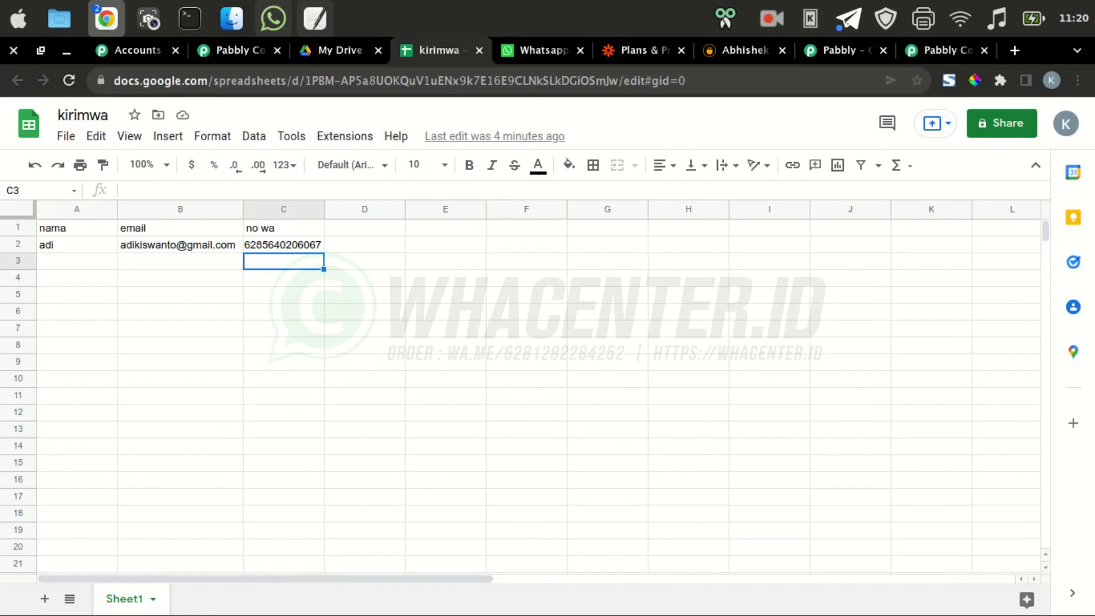
# Enter a second contact's name, email address and WhatsApp number in cells A3 to C3
pyautogui.click(77, 261)
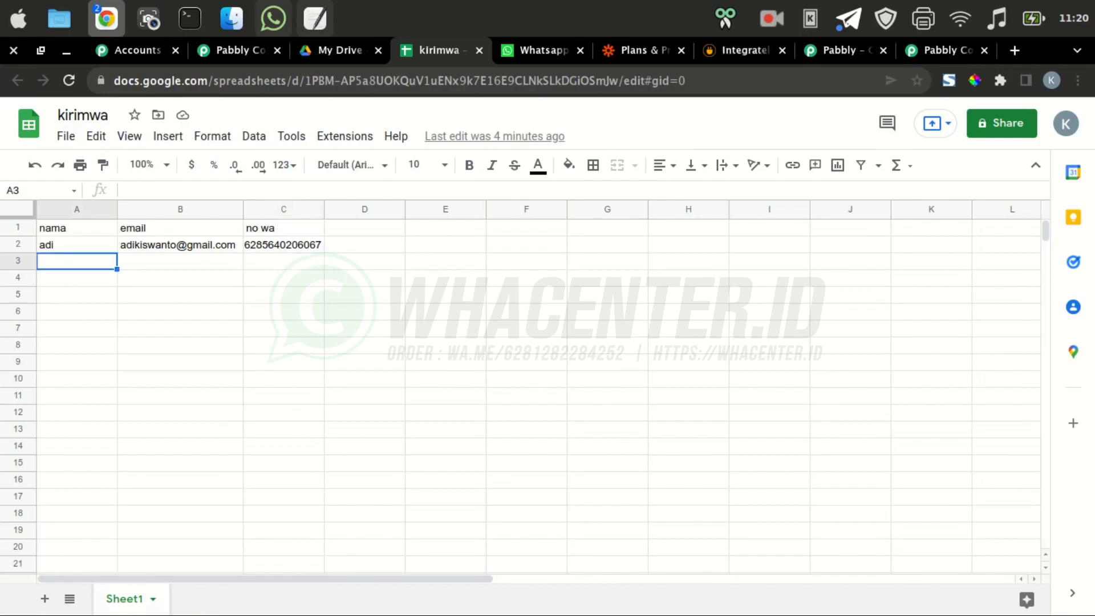
pyautogui.write('kiswanto')
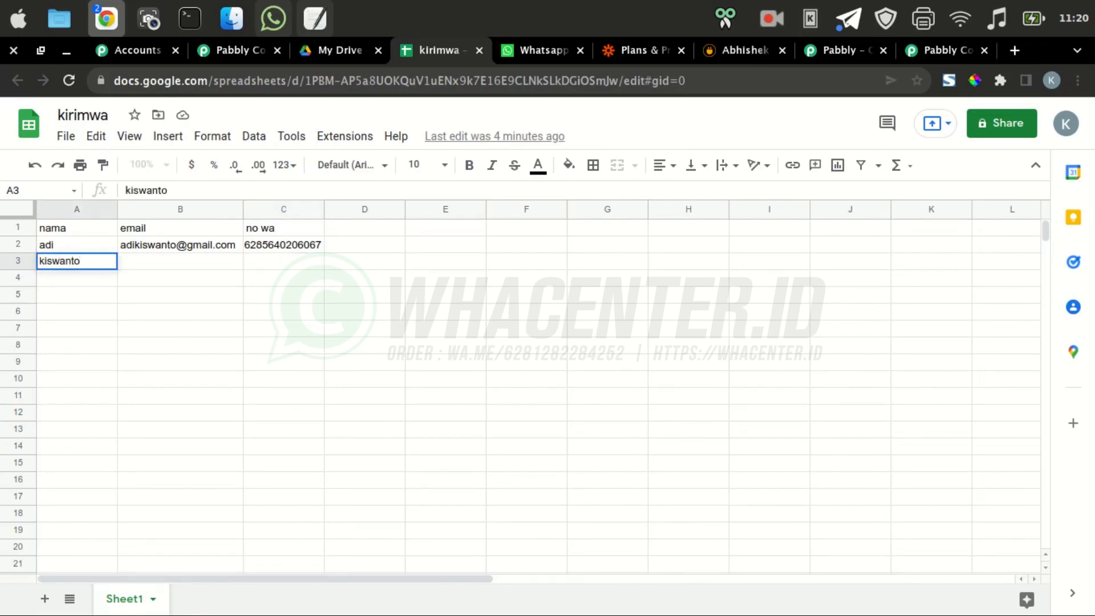
pyautogui.press('Tab')
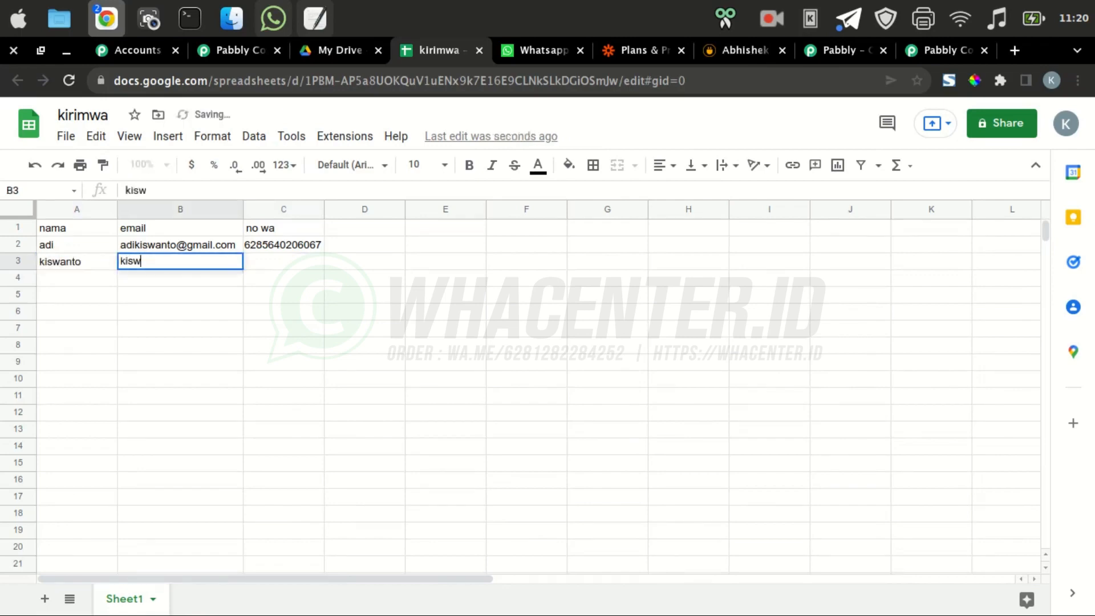
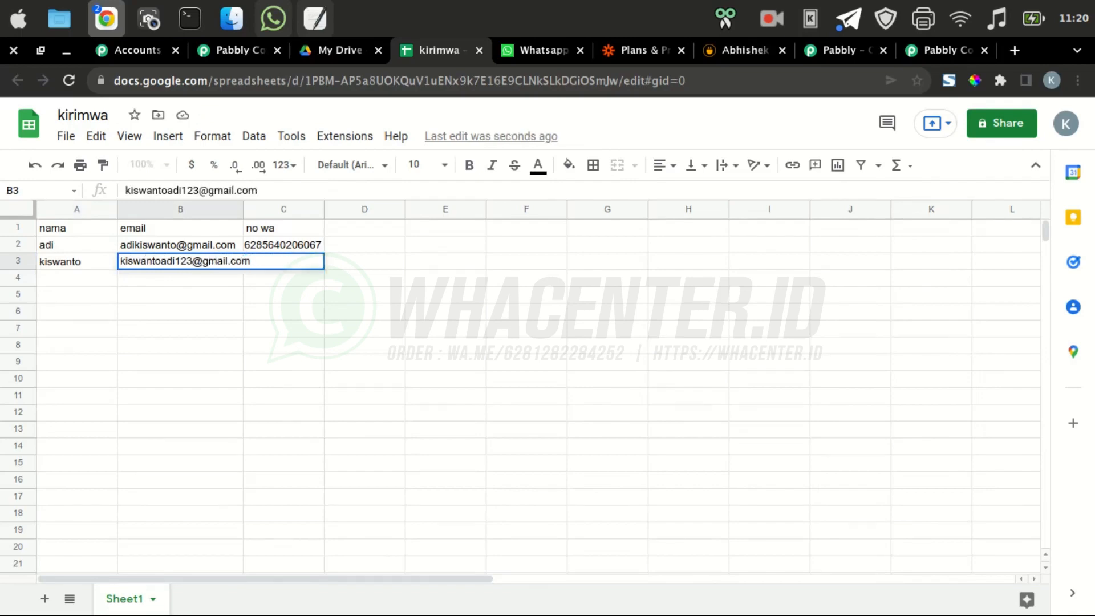
pyautogui.click(180, 311)
pyautogui.click(284, 262)
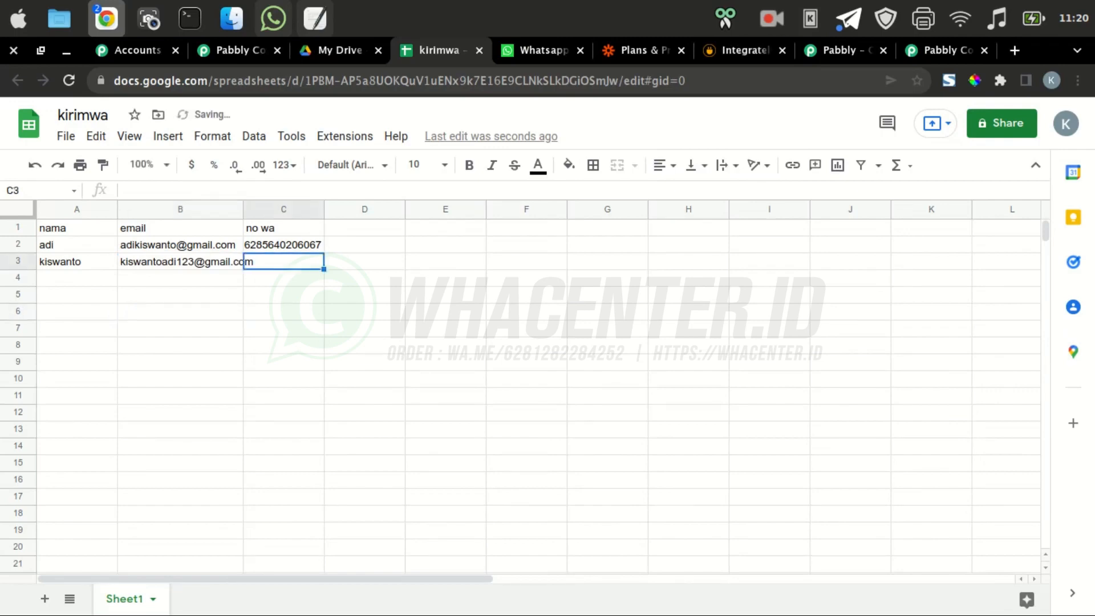
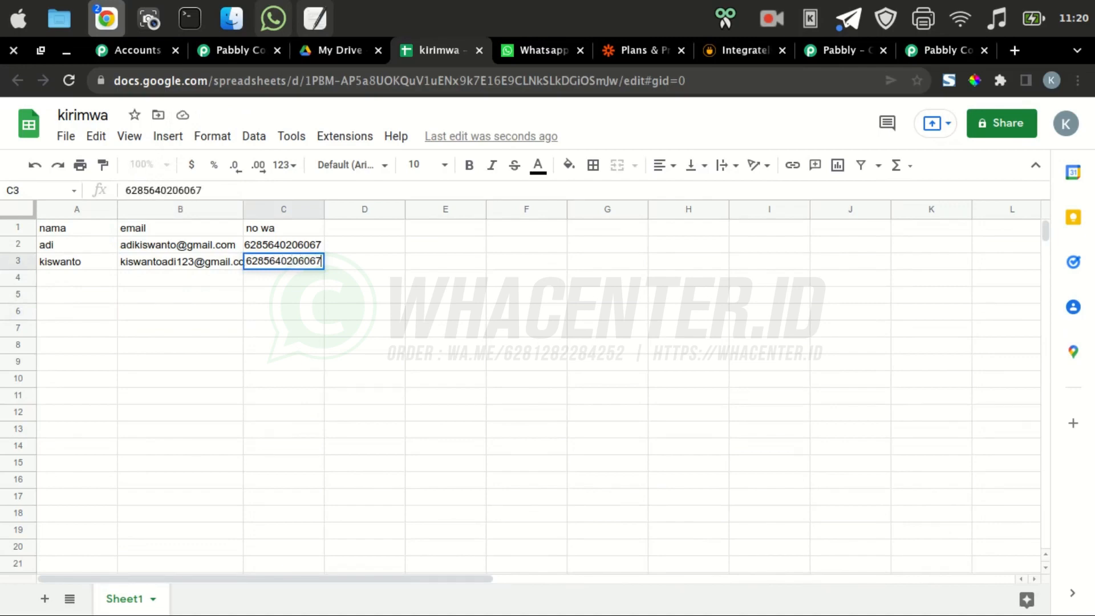
pyautogui.press('Return')
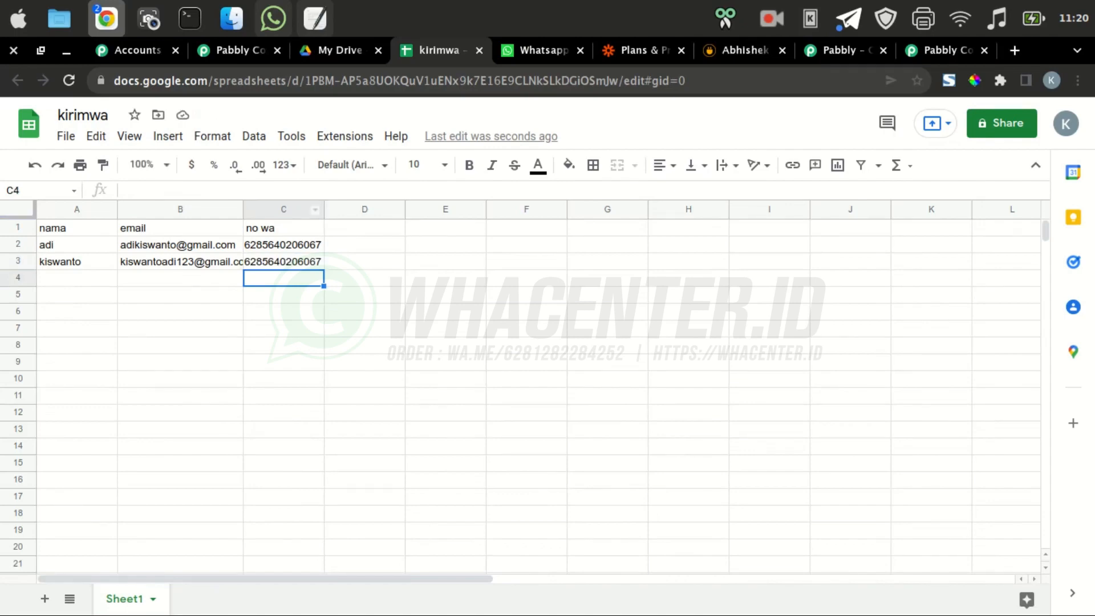
# Check WhatsApp for the second welcome message, then return to the browser
pyautogui.click(273, 18)
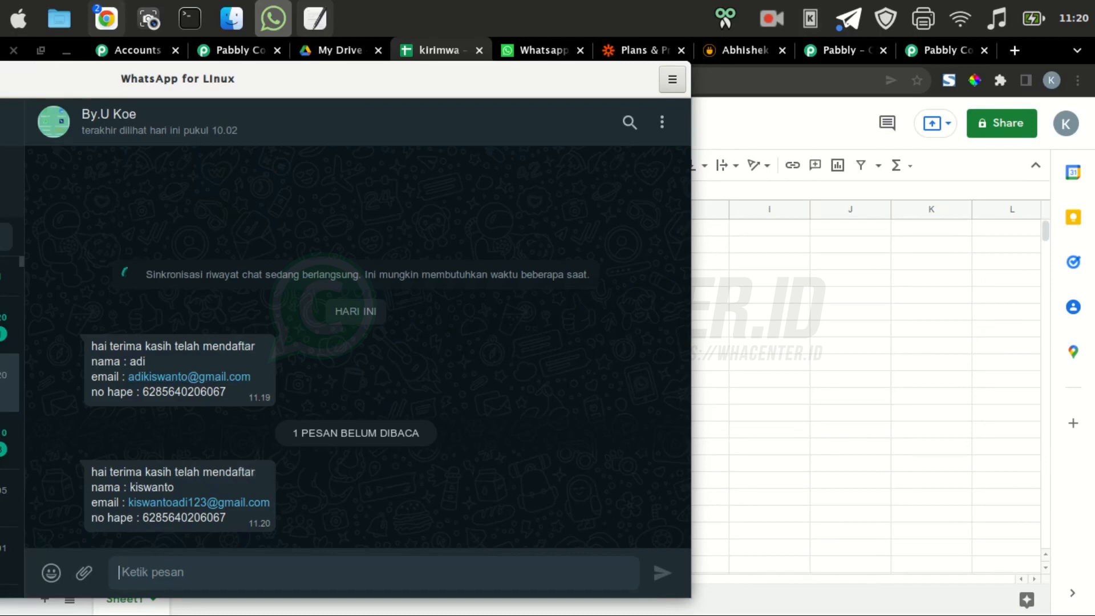
pyautogui.click(769, 278)
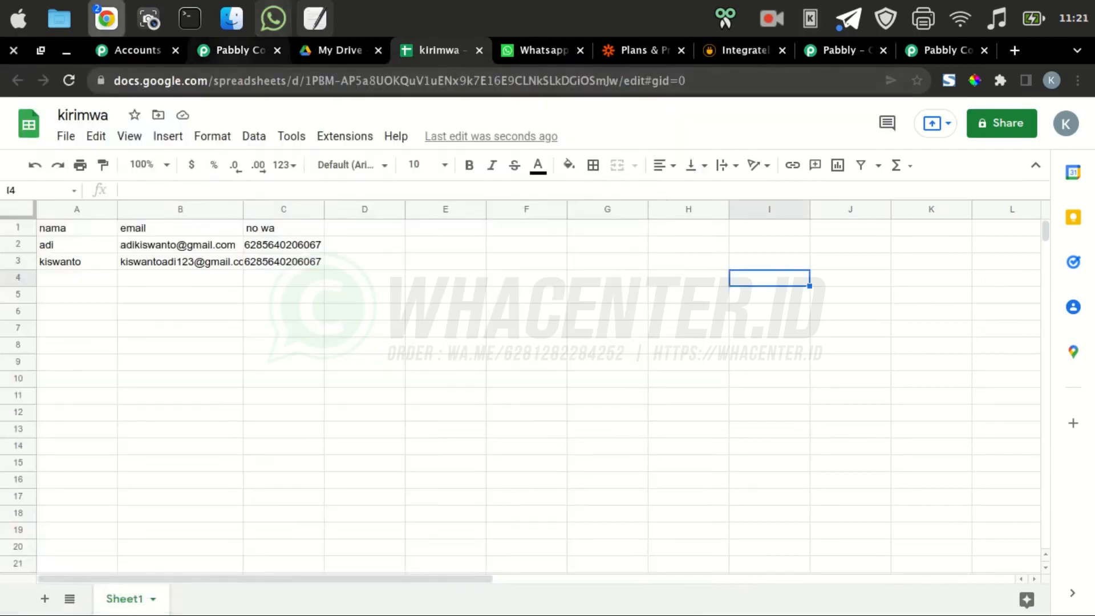
# Add a closing 'terima kasih' line plus blank lines before it and before 'nama', then save
pyautogui.click(240, 51)
pyautogui.scroll(-15, 577, 356)
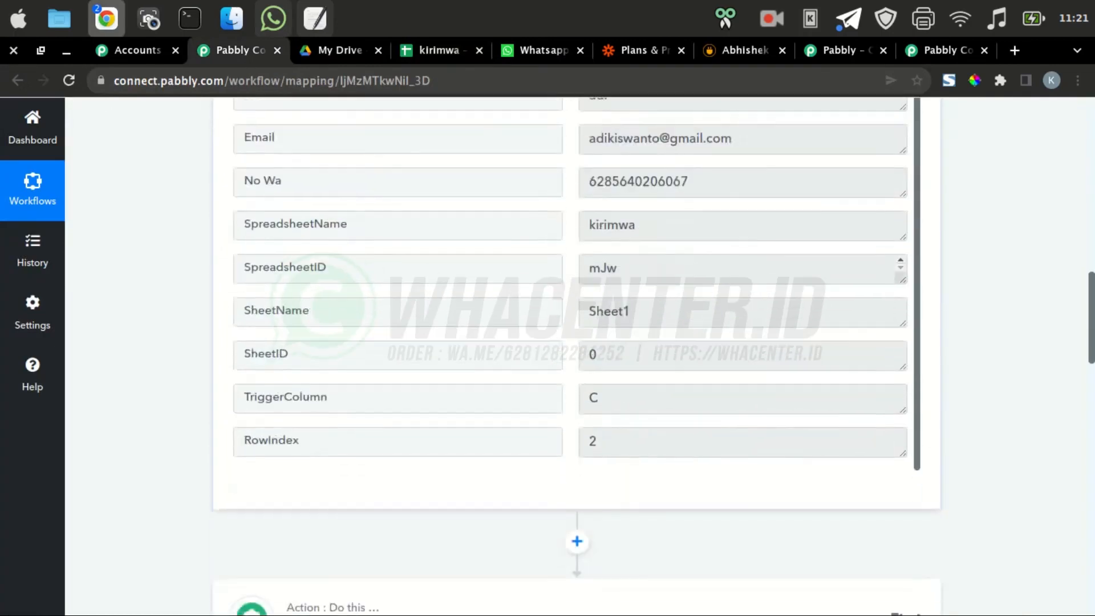
pyautogui.scroll(-8, 577, 356)
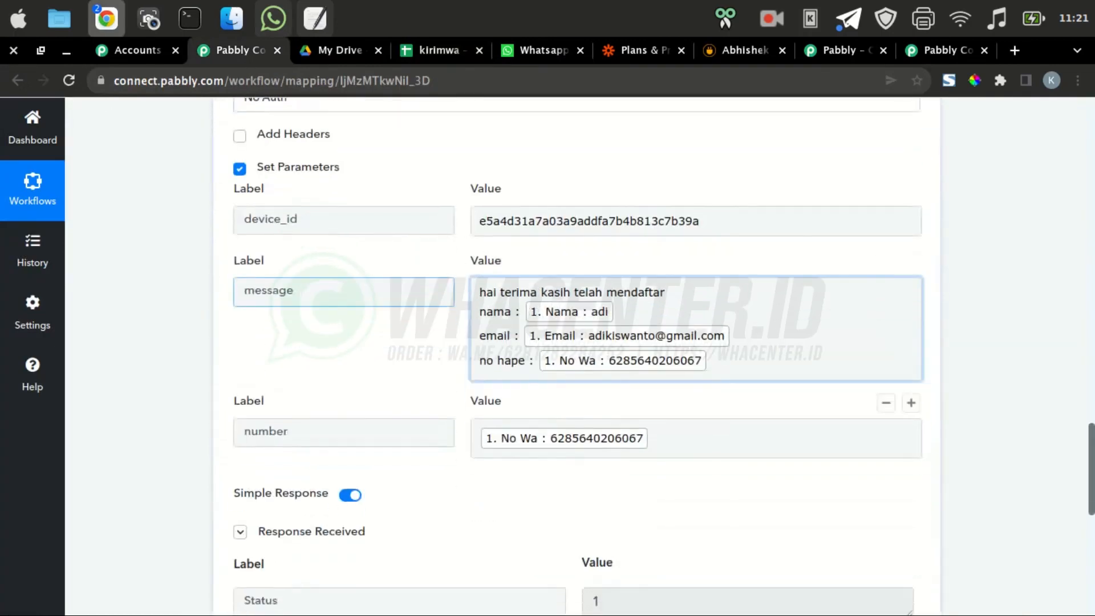
pyautogui.click(695, 329)
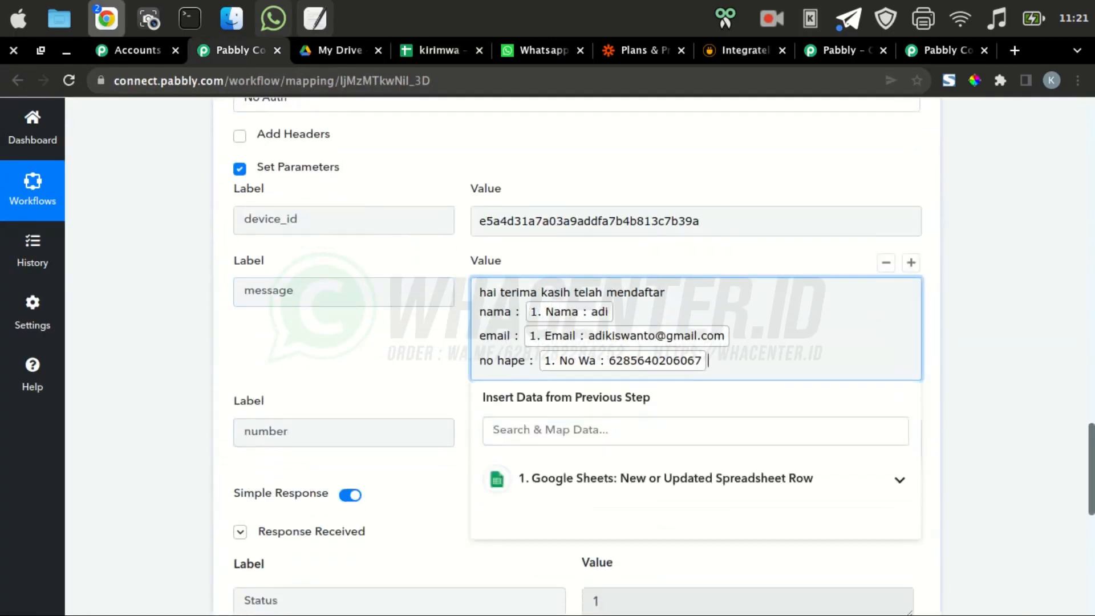
pyautogui.press('Return')
pyautogui.write('terim')
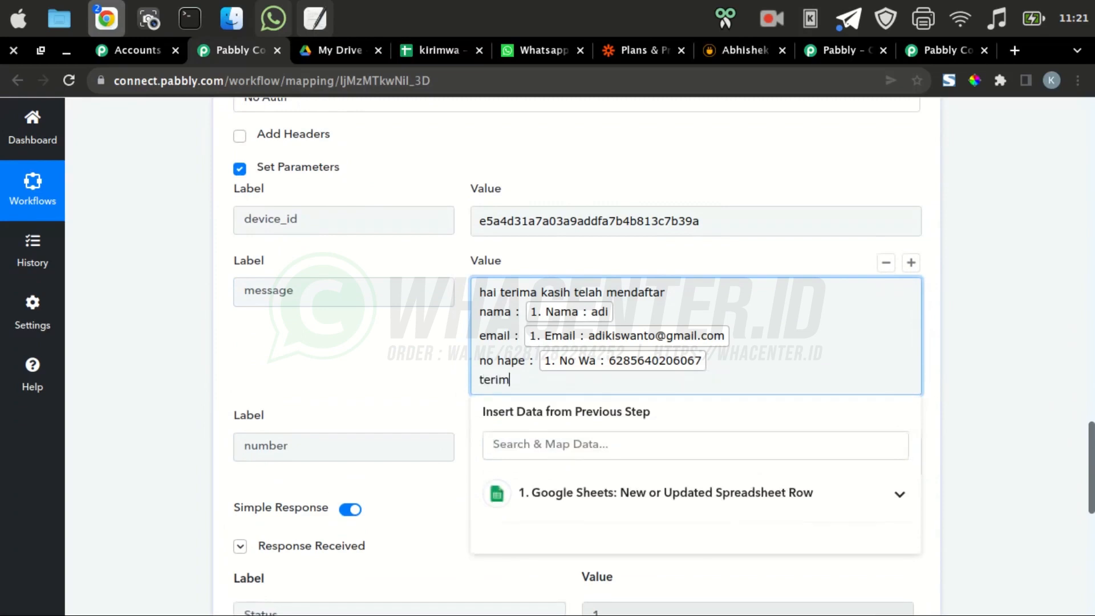
pyautogui.write('a kasih')
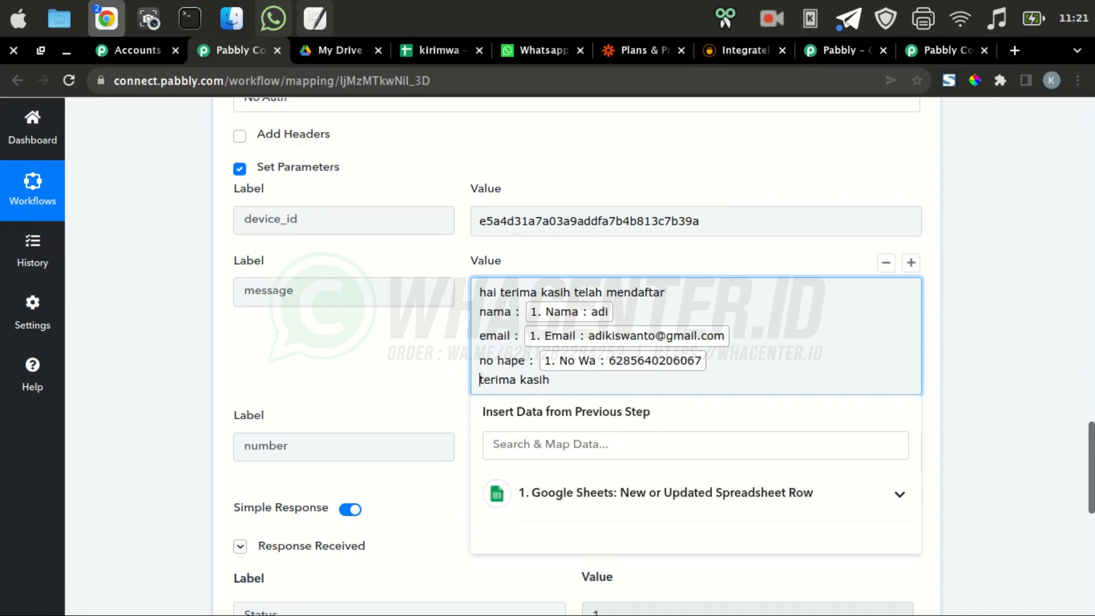
pyautogui.press('Return')
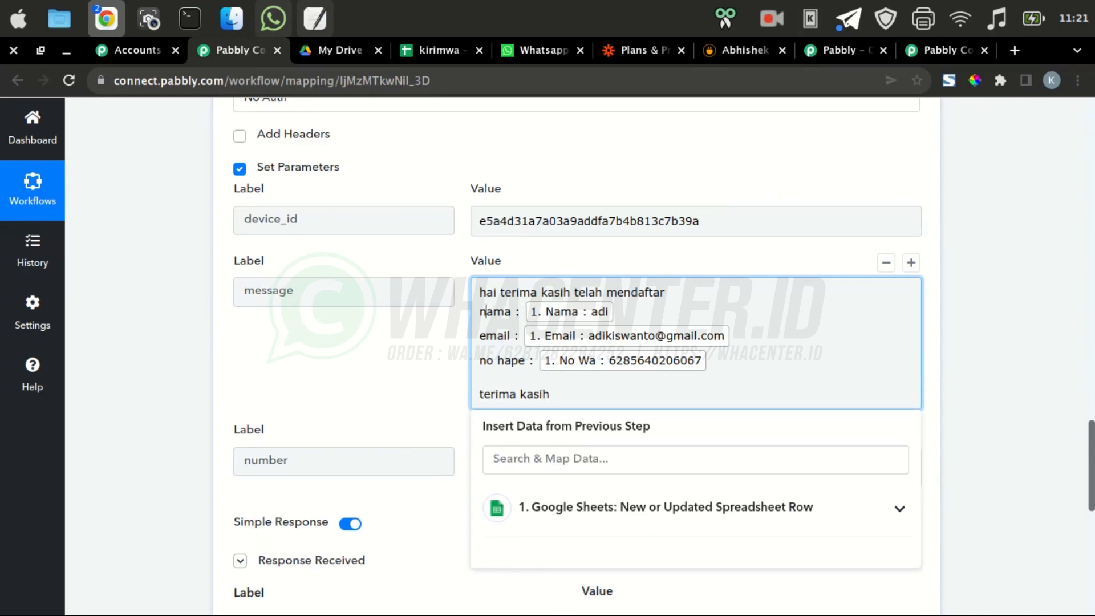
pyautogui.click(481, 310)
pyautogui.press('Return')
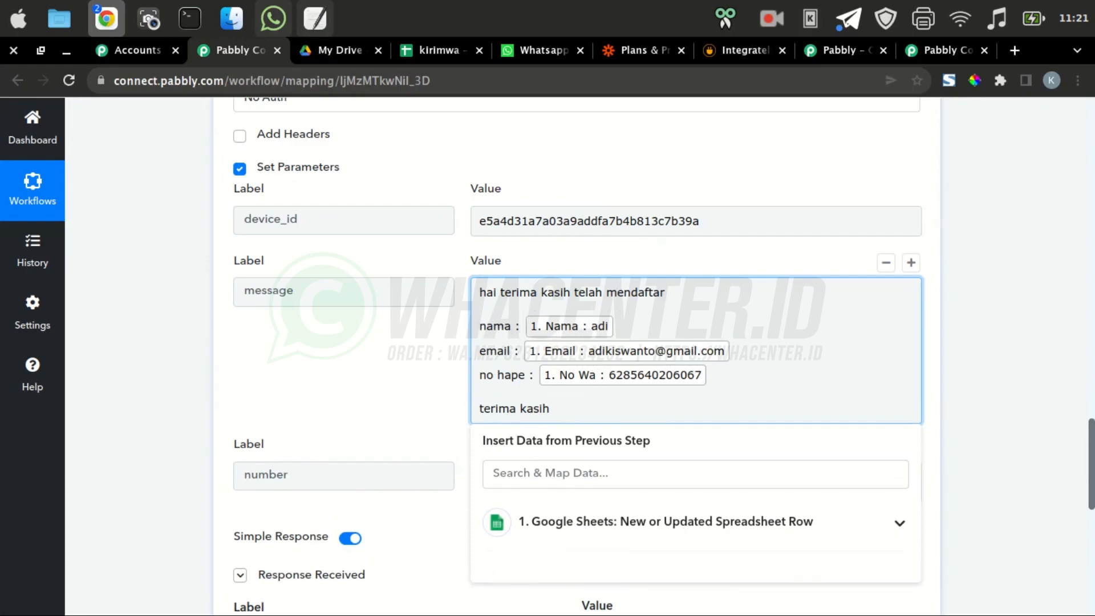
pyautogui.click(399, 387)
pyautogui.scroll(-9, 399, 388)
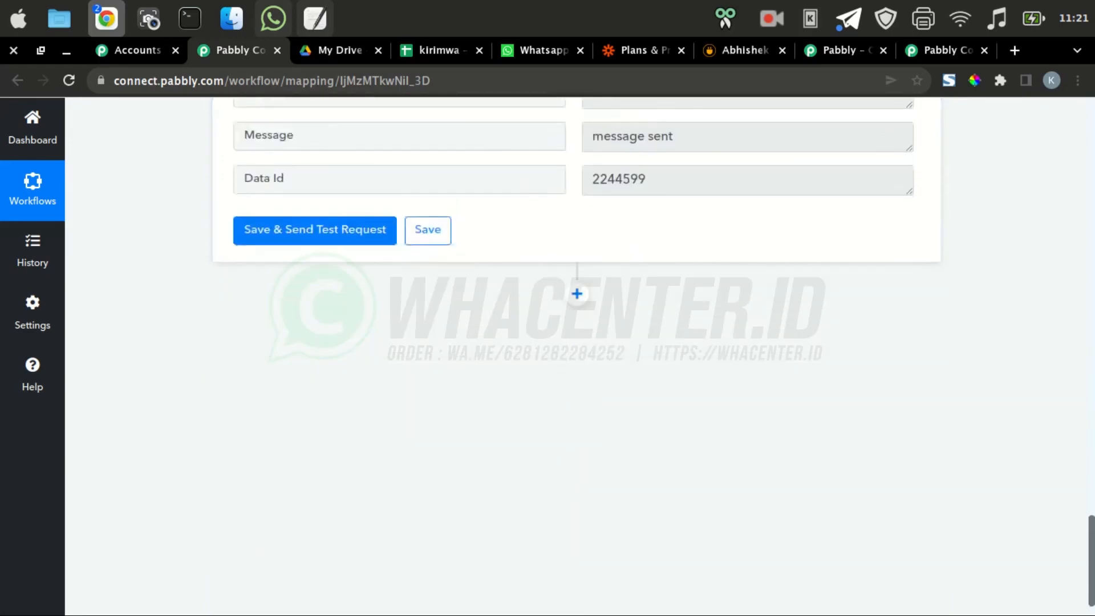
pyautogui.click(428, 230)
# Fill row 4 with a third contact's name, email and WhatsApp number, then open WhatsApp
pyautogui.click(439, 50)
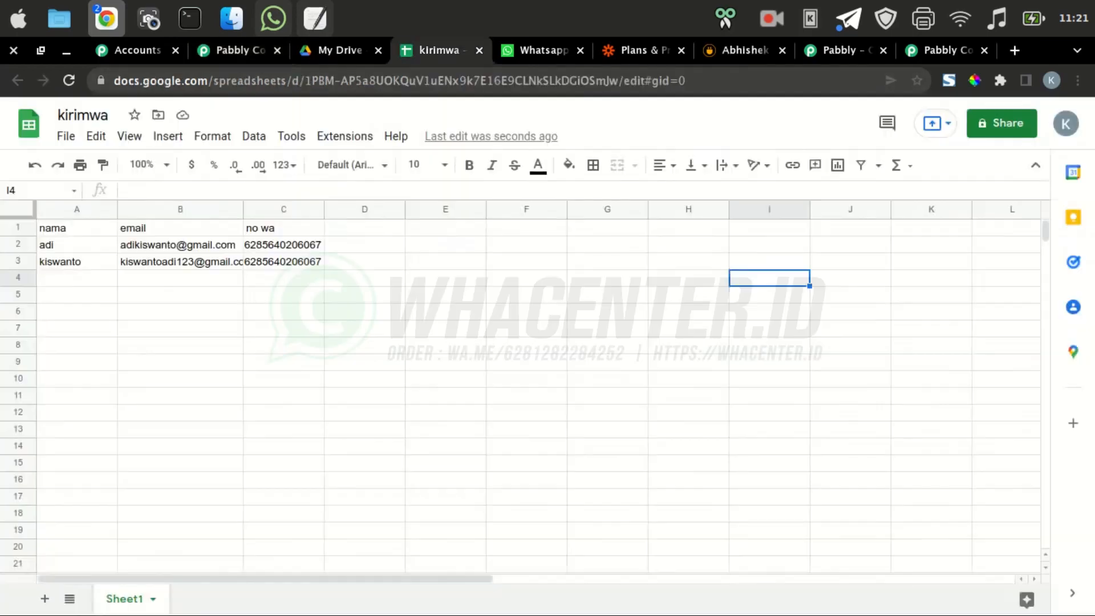
pyautogui.click(76, 262)
pyautogui.click(76, 278)
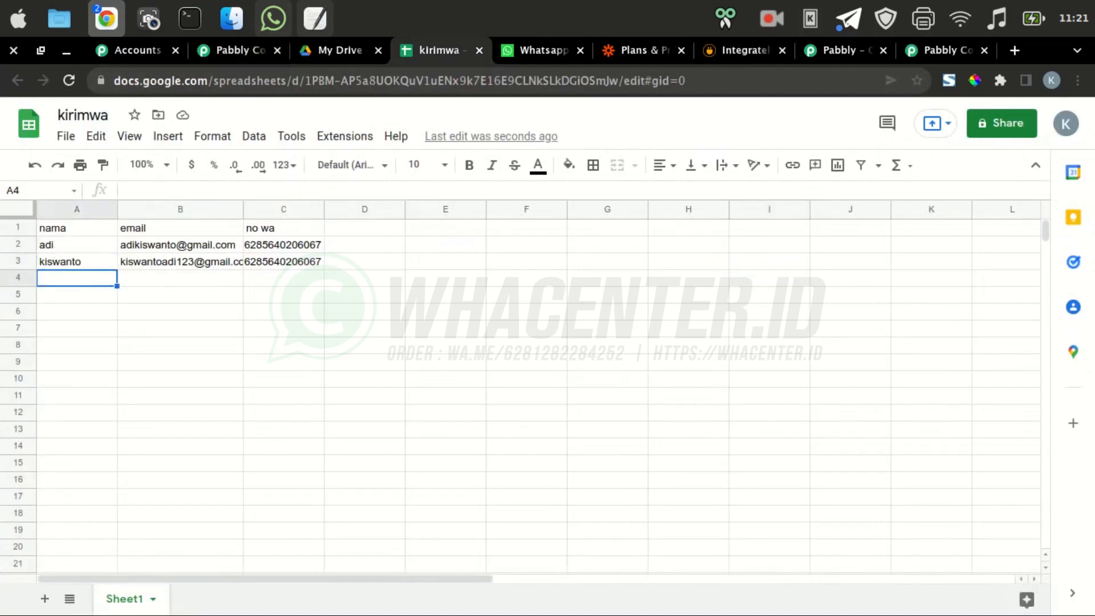
pyautogui.write('adikiss')
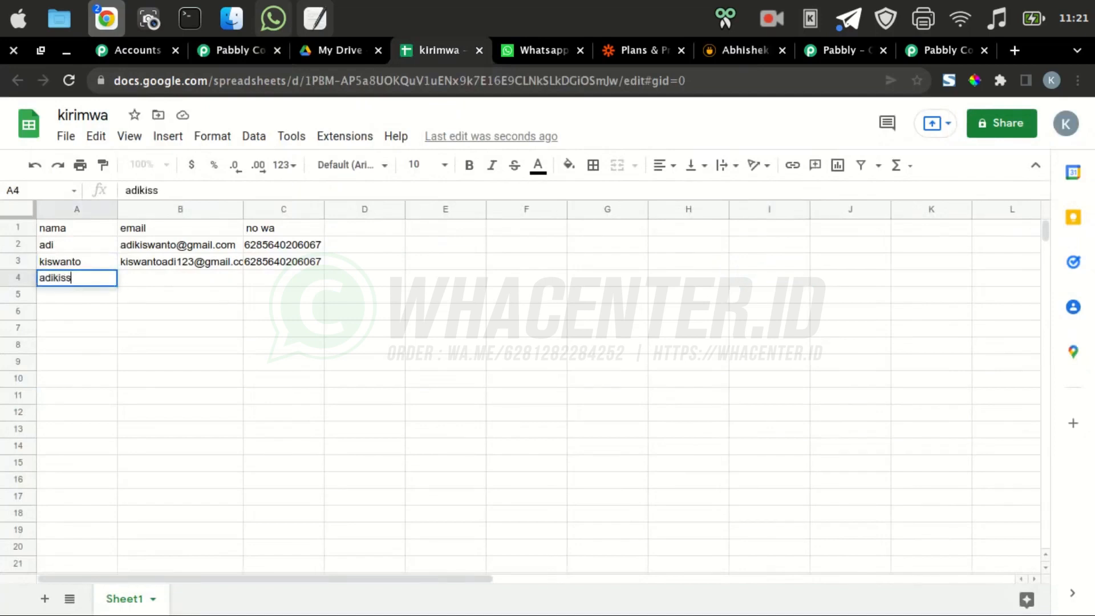
pyautogui.press('Tab')
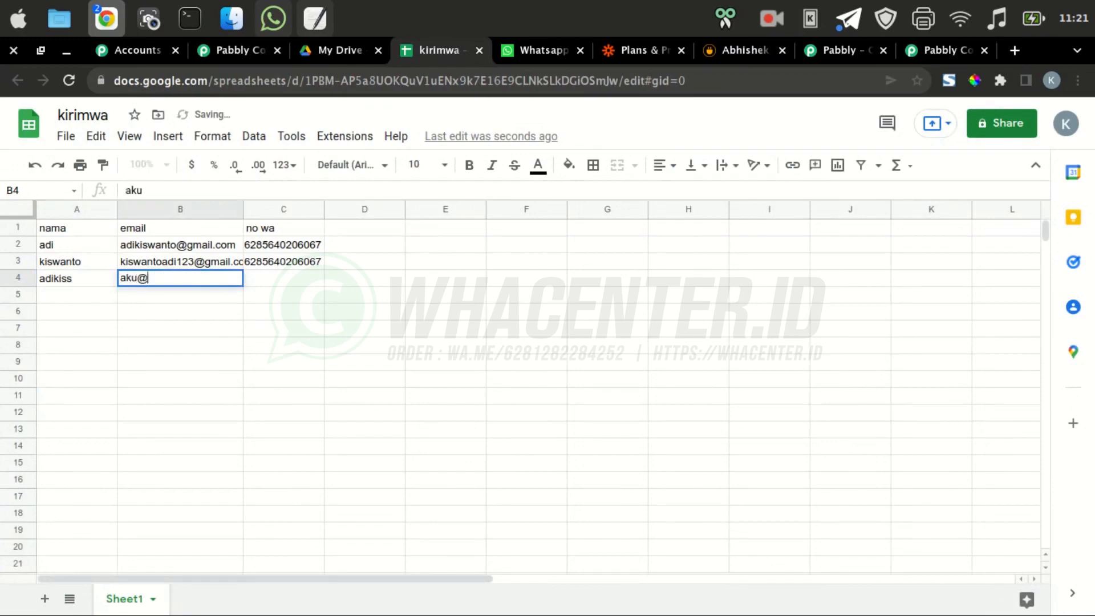
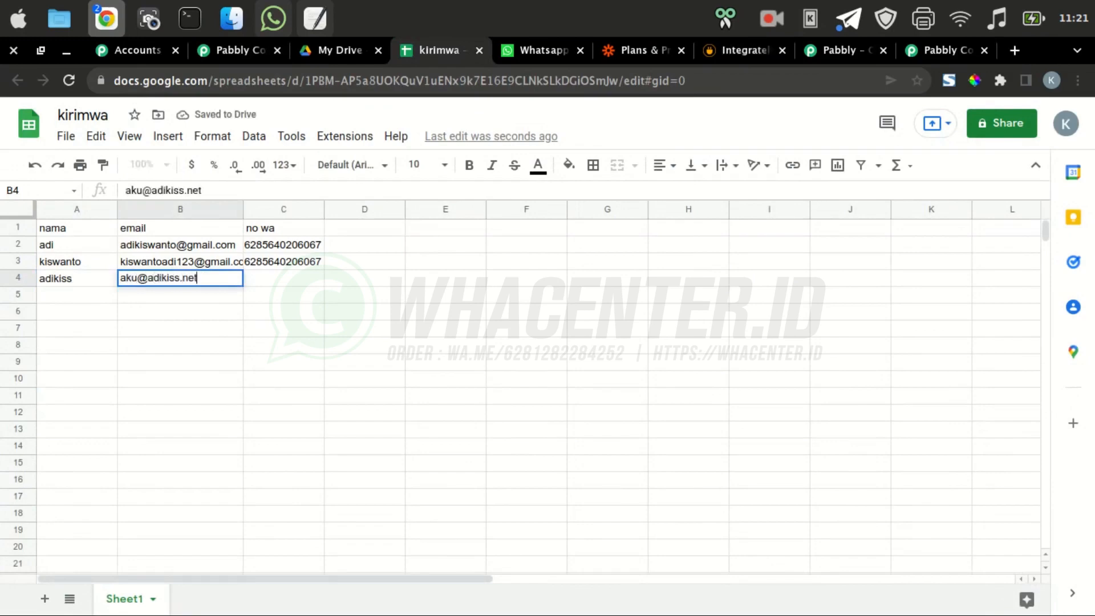
pyautogui.press('Tab')
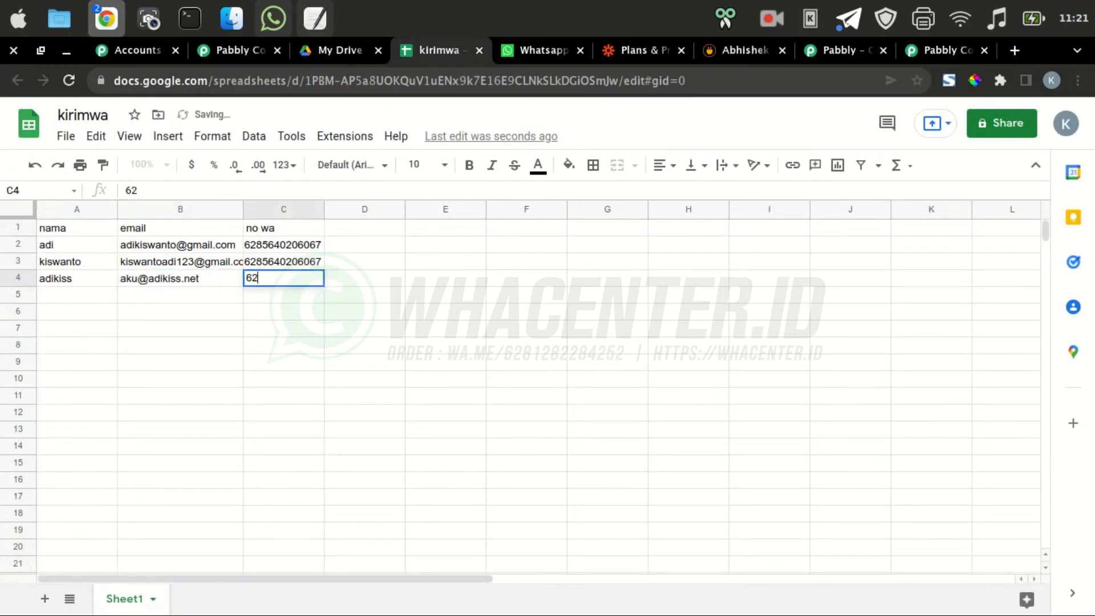
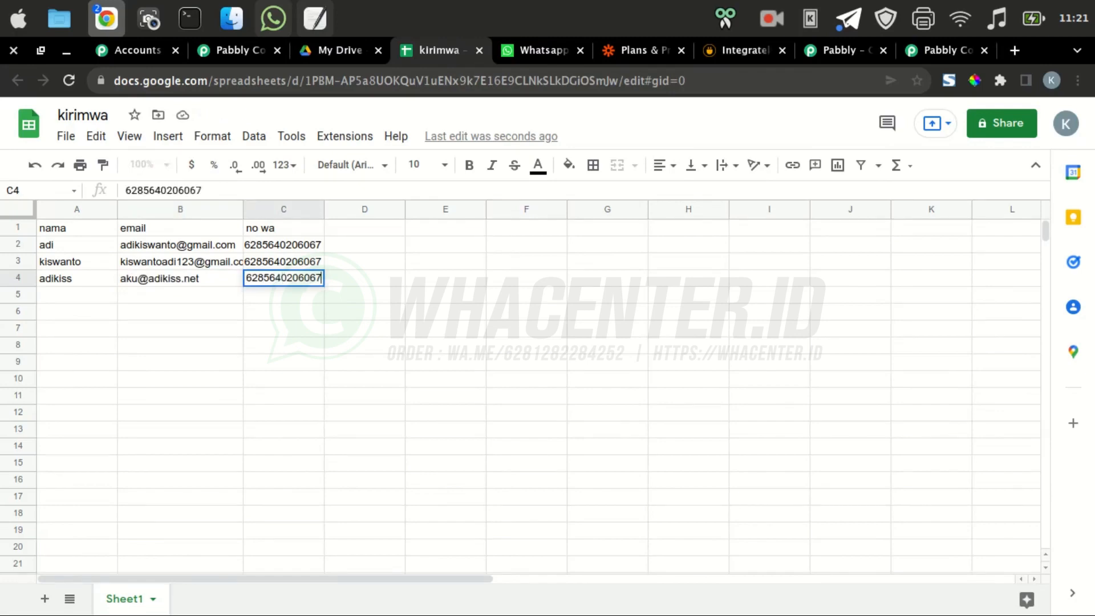
pyautogui.press('Return')
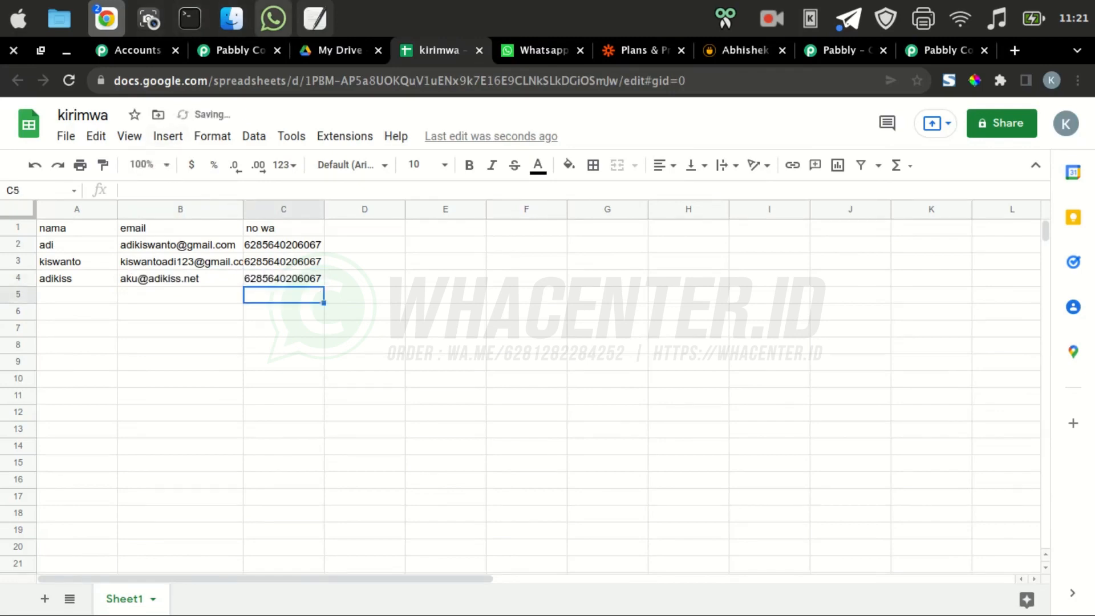
pyautogui.click(273, 19)
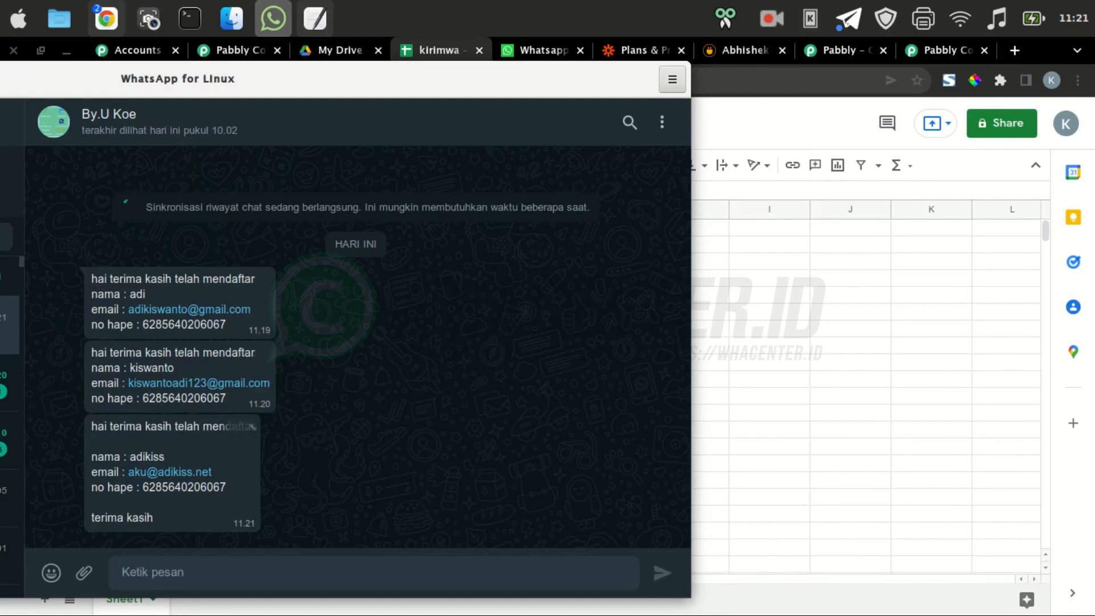
# Bring the kirimwa spreadsheet forward, select F10, and briefly view then hide the text editor notes
pyautogui.click(850, 261)
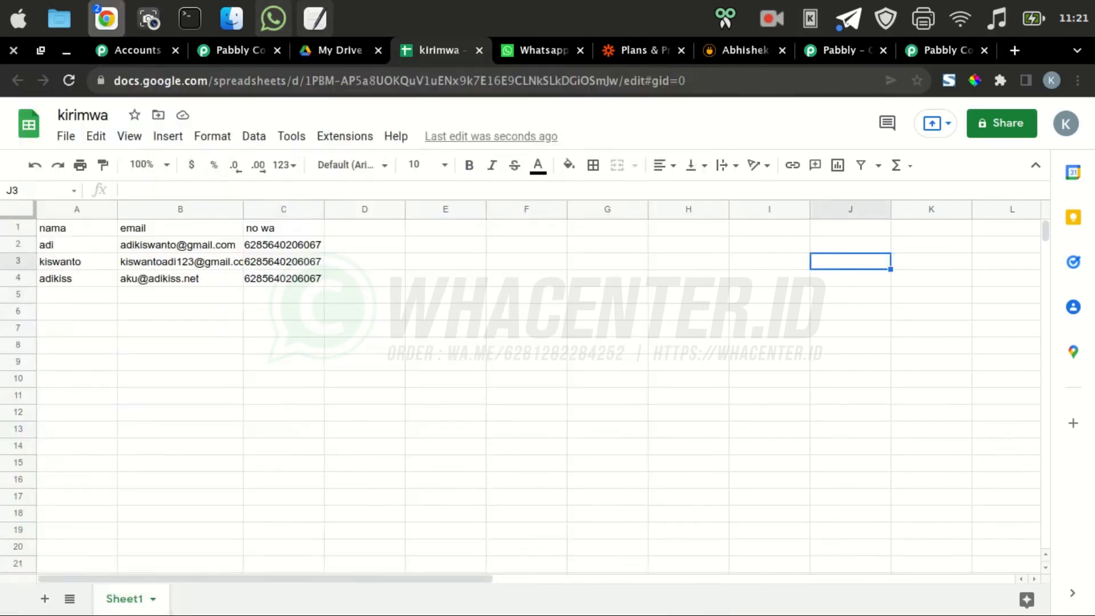
pyautogui.click(526, 379)
pyautogui.click(315, 19)
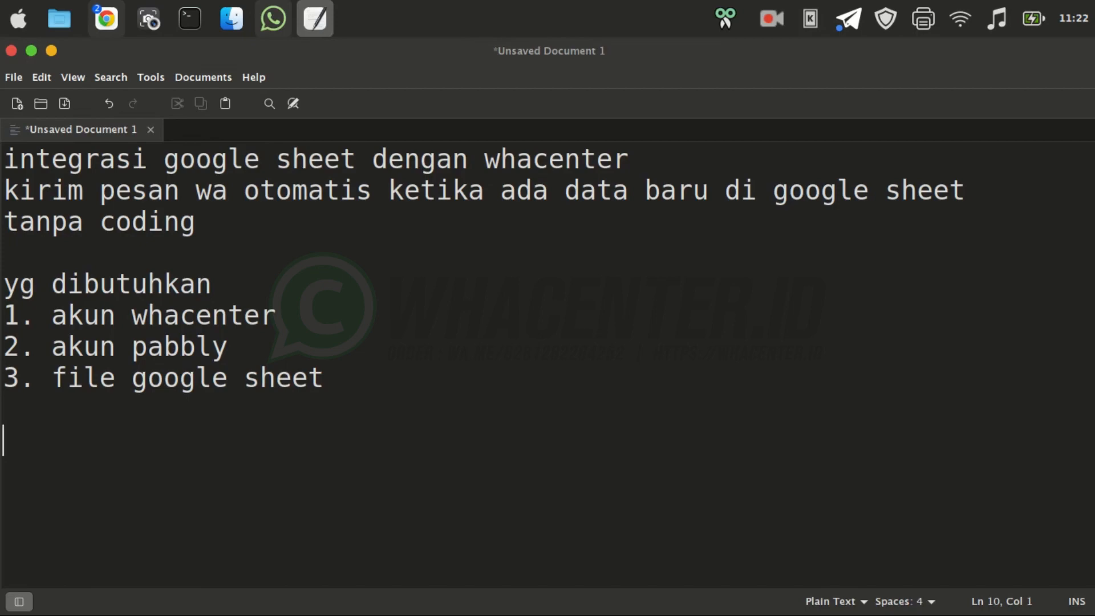
pyautogui.click(51, 51)
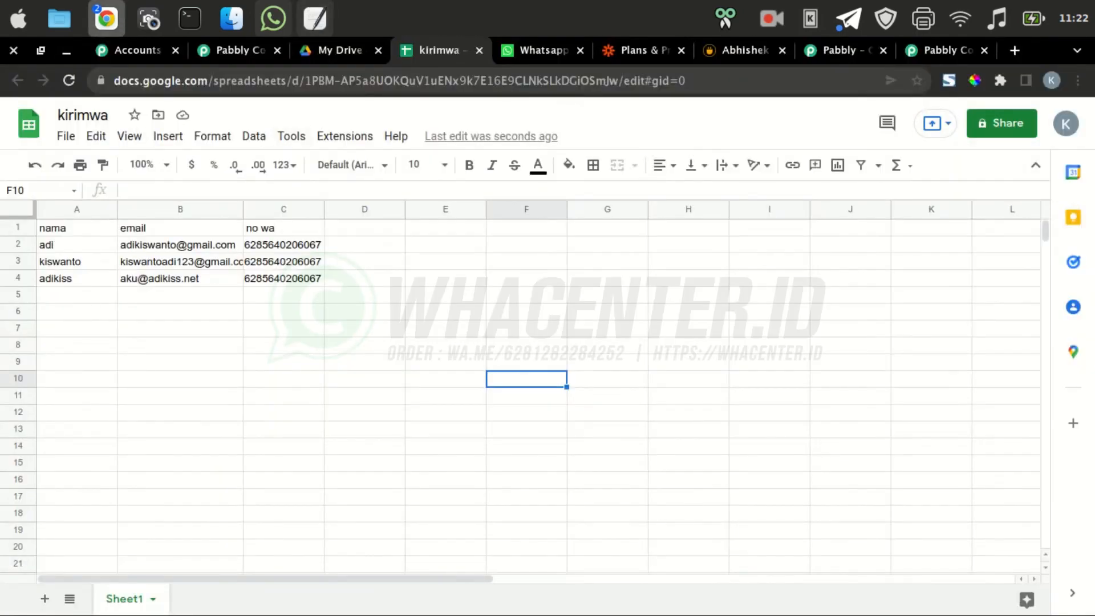
# Reload the sheetwa workflow page and go to the Pabbly Connect dashboard
pyautogui.click(234, 50)
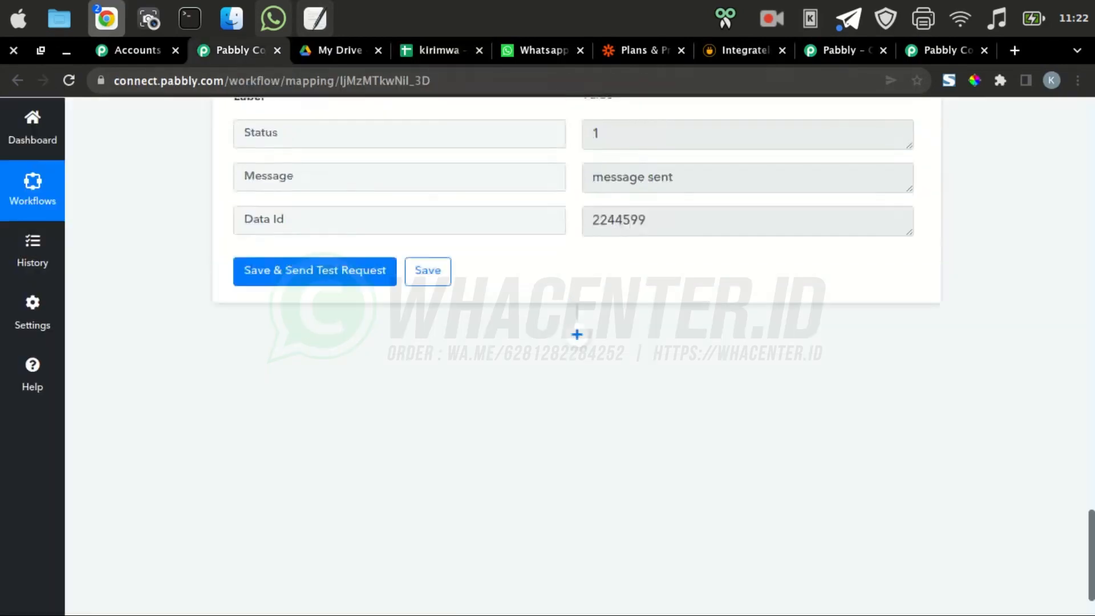
pyautogui.scroll(15, 576, 353)
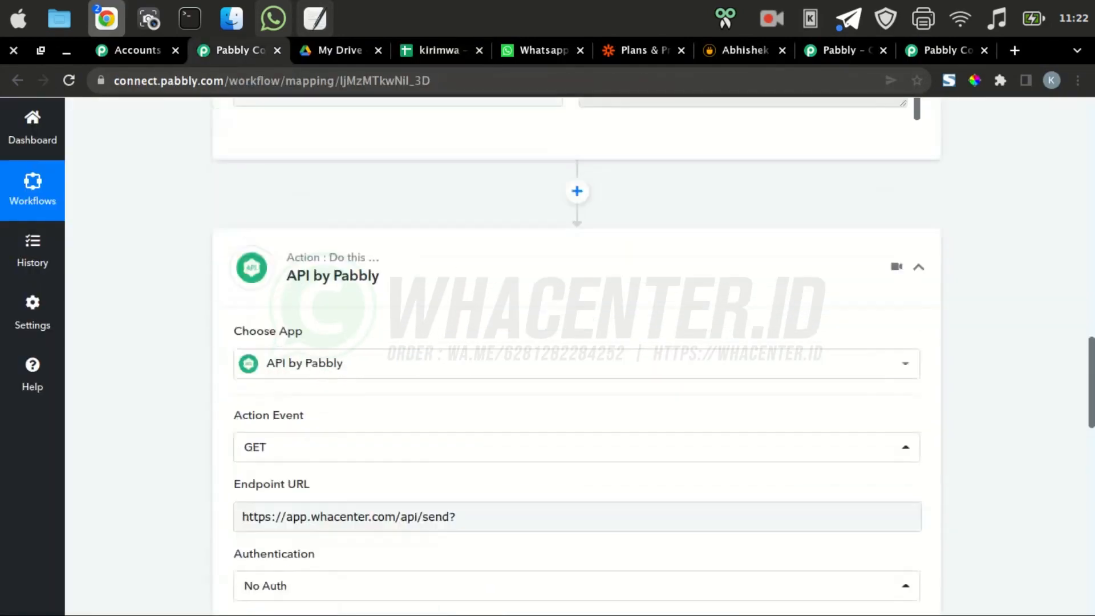
pyautogui.scroll(20, 576, 354)
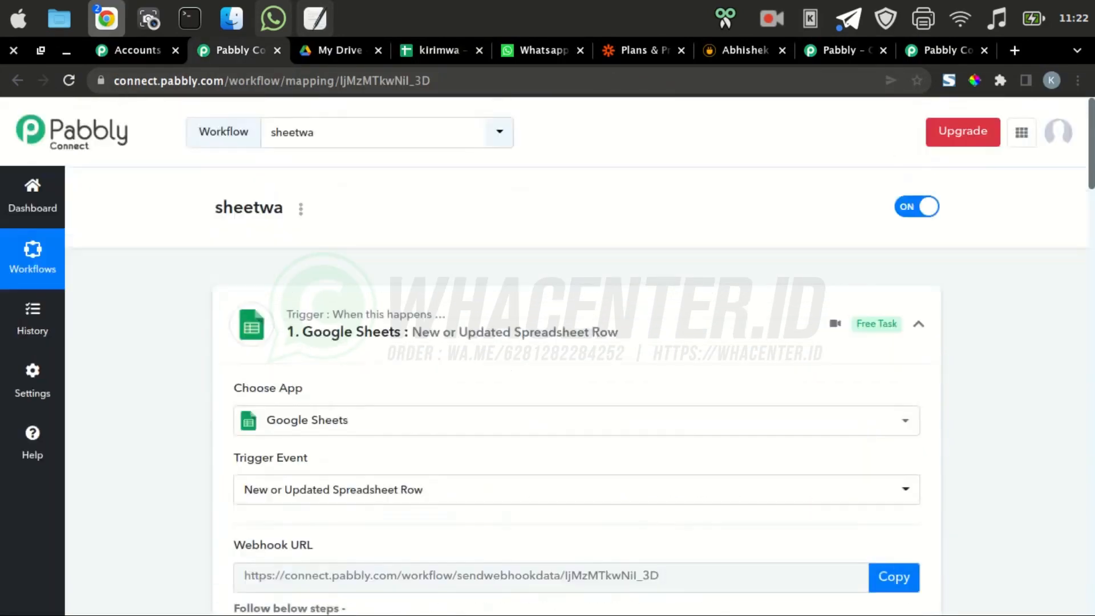
pyautogui.click(68, 80)
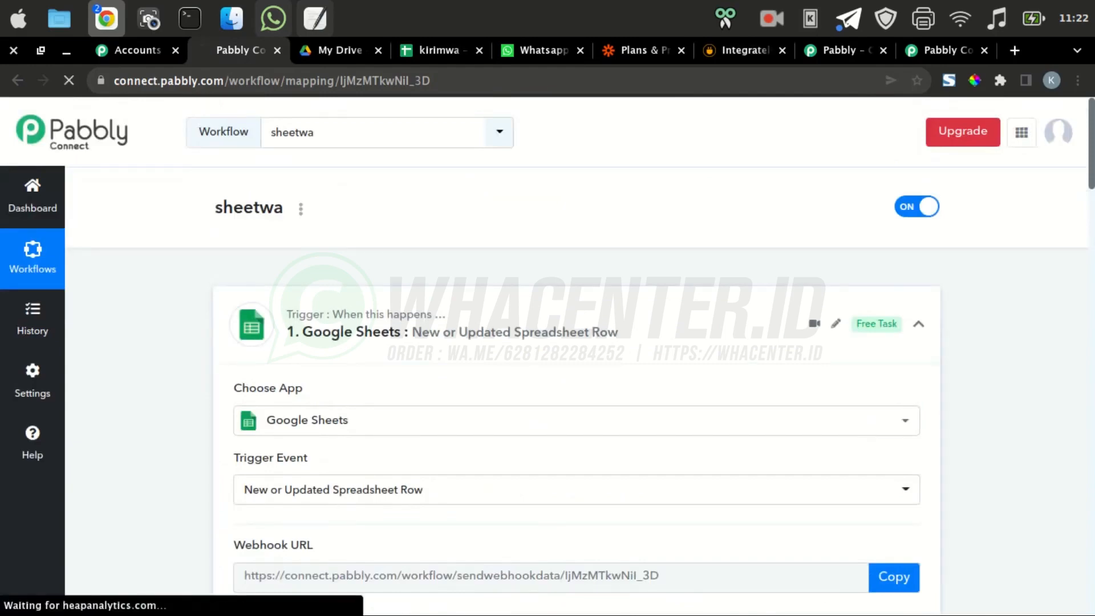
pyautogui.scroll(-2, 577, 353)
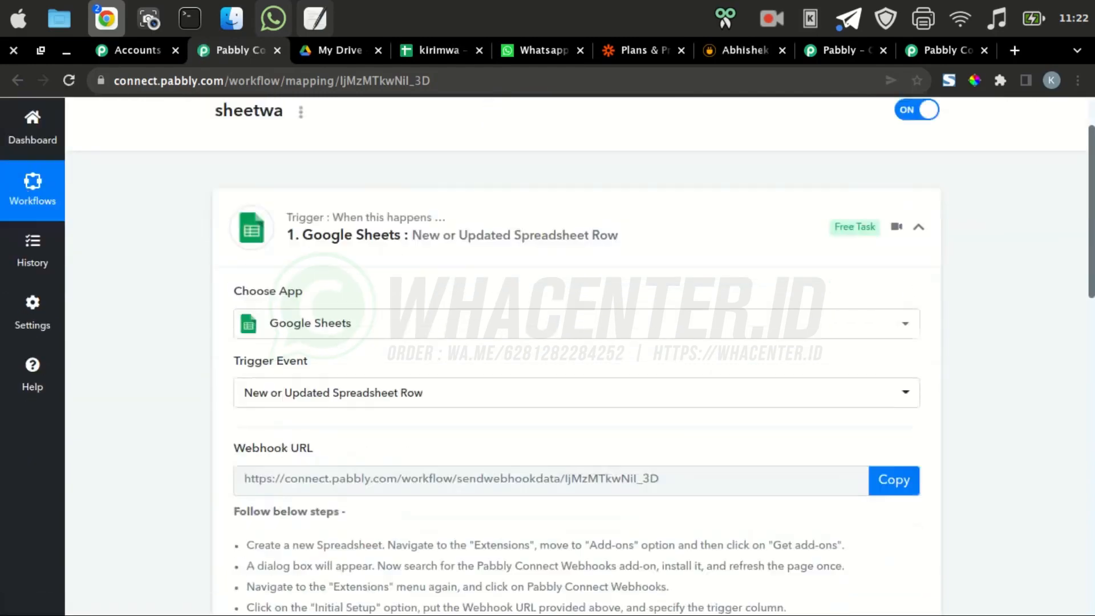
pyautogui.scroll(2, 576, 354)
pyautogui.click(32, 191)
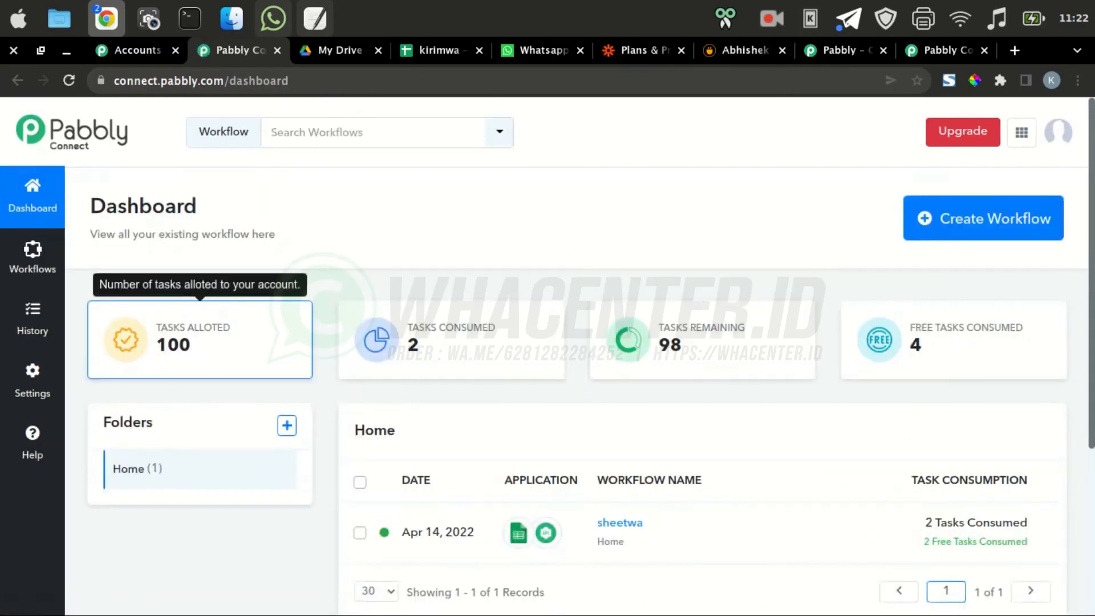
# Review the dashboard's task usage, highlighting the free tasks consumed figure
pyautogui.scroll(-3, 547, 353)
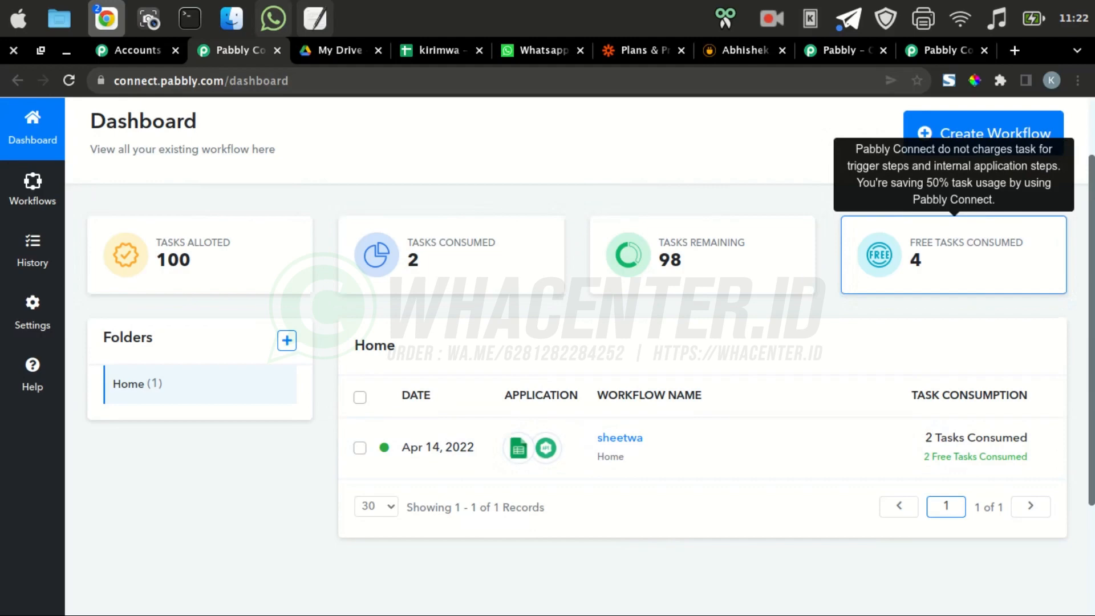
pyautogui.moveTo(910, 243); pyautogui.dragTo(941, 263)
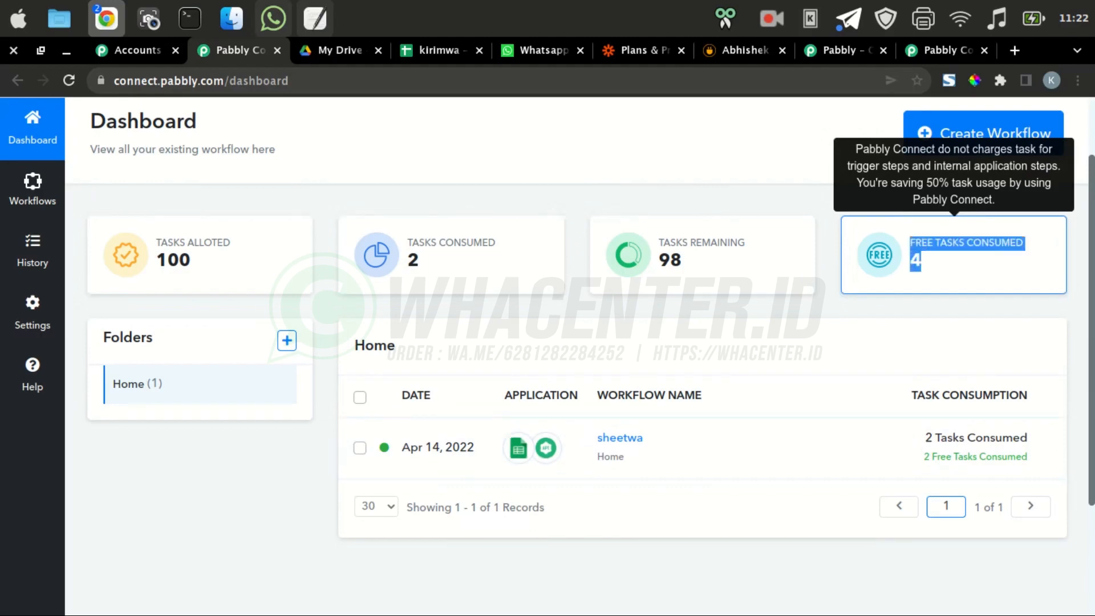
pyautogui.click(940, 265)
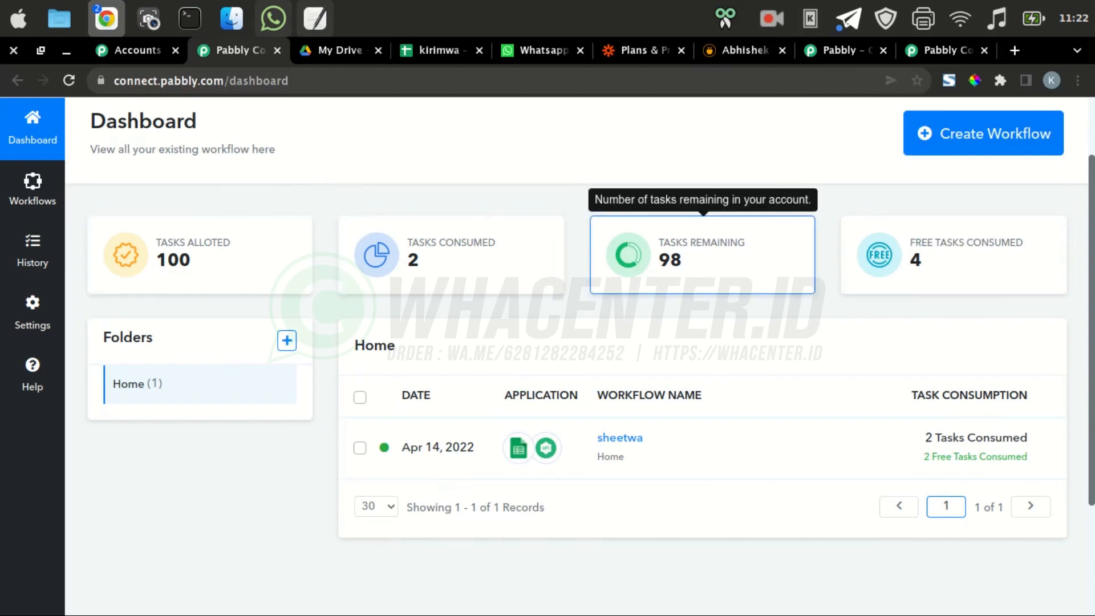
pyautogui.scroll(2, 701, 451)
pyautogui.scroll(-2, 701, 450)
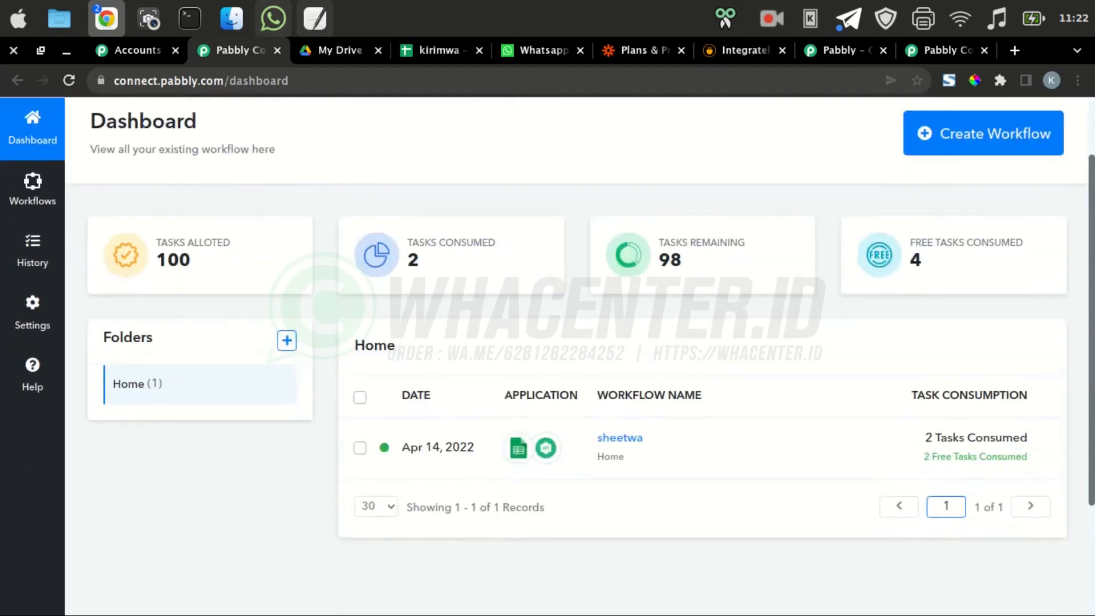
pyautogui.scroll(2, 701, 450)
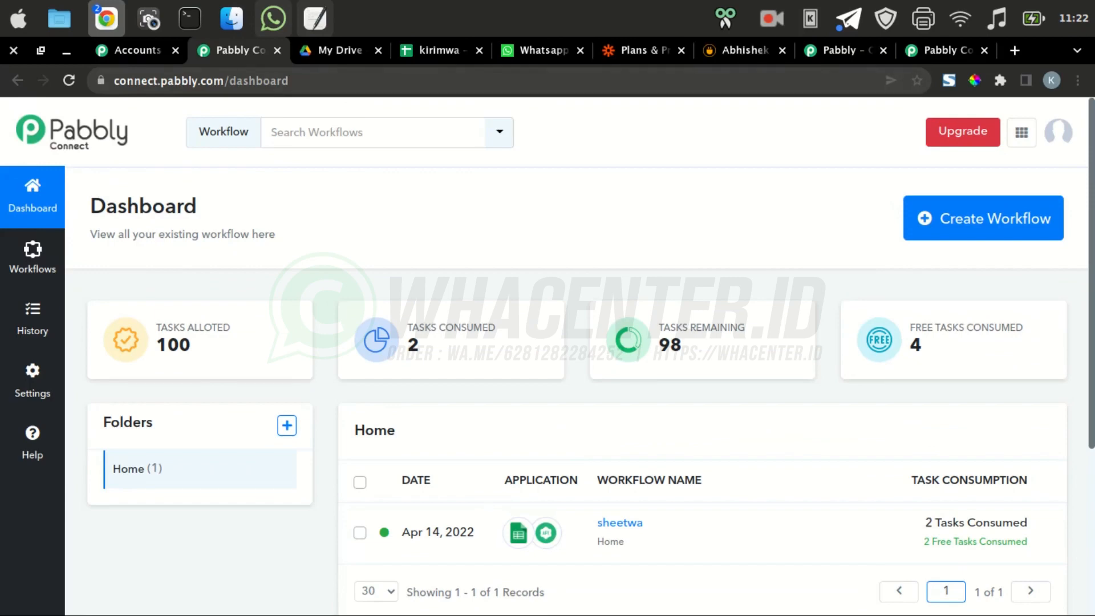
# Switch to the Perekam Suara voice recorder tab in the other Chrome window and stop the recording
pyautogui.moveTo(107, 20)
pyautogui.click(98, 114)
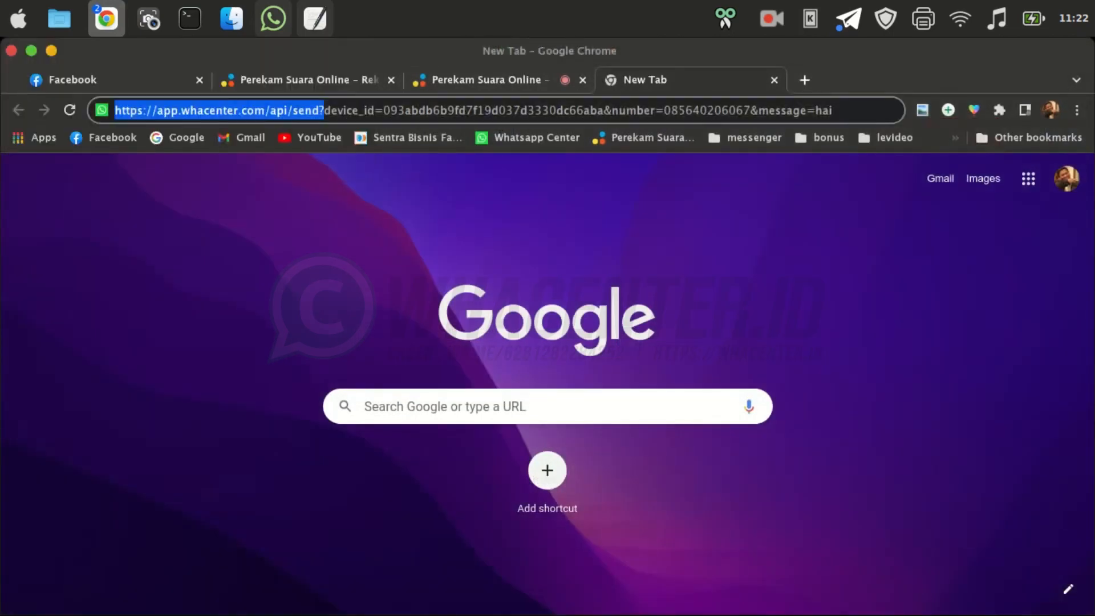
pyautogui.click(491, 80)
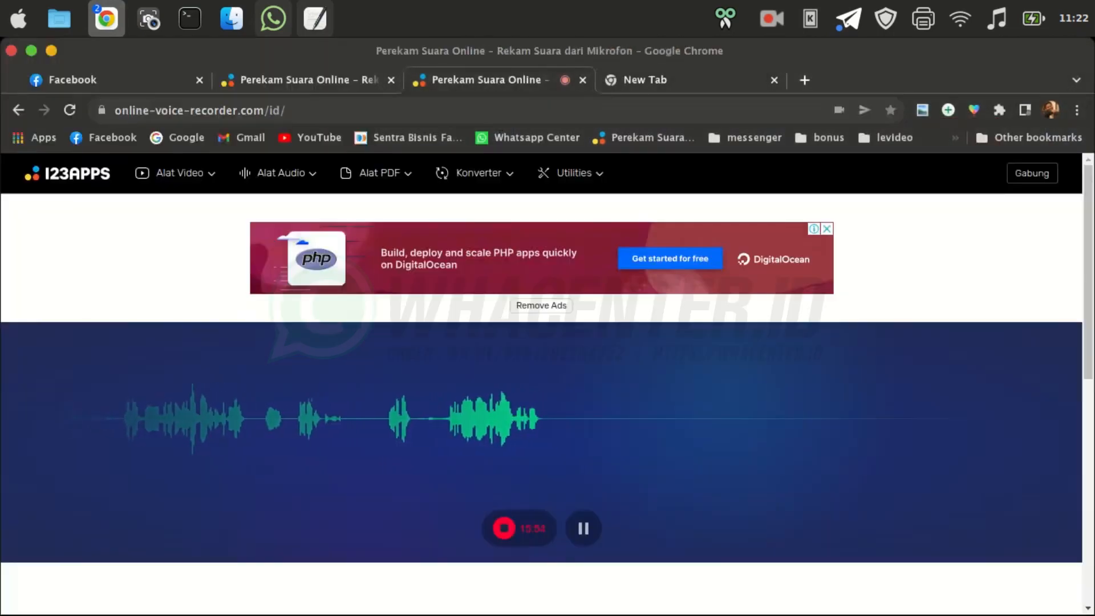
pyautogui.click(504, 528)
pyautogui.click(771, 19)
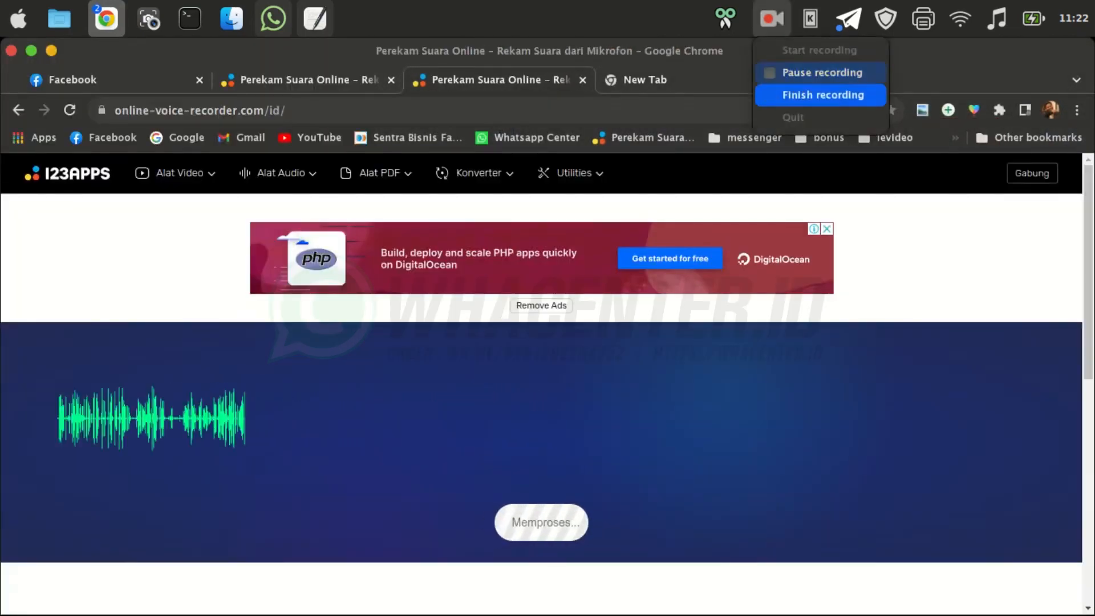